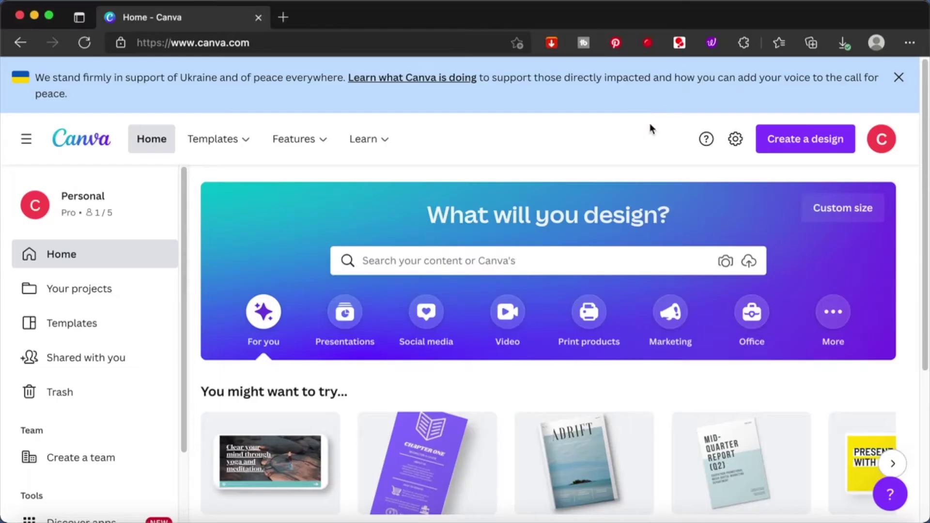
Create a new custom-size blank design of 4500 × 5400 px.
left_click(795, 149)
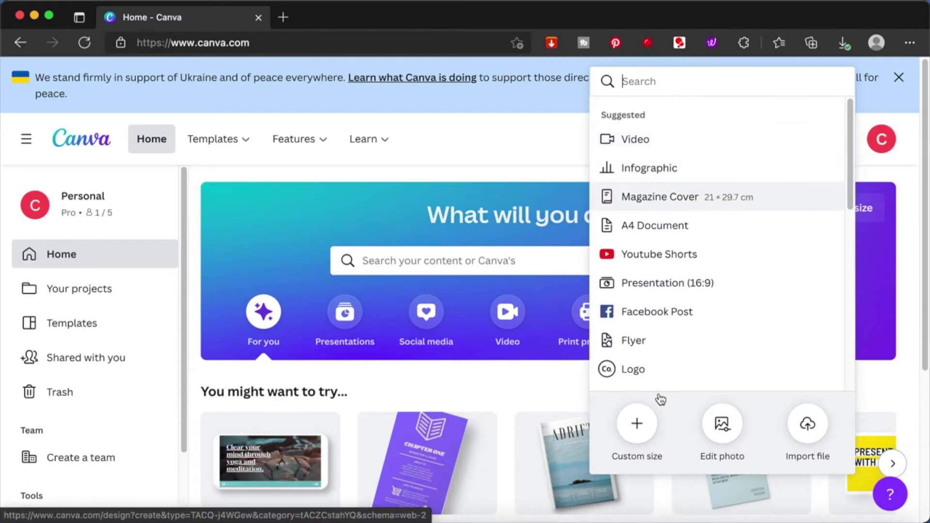
left_click(640, 424)
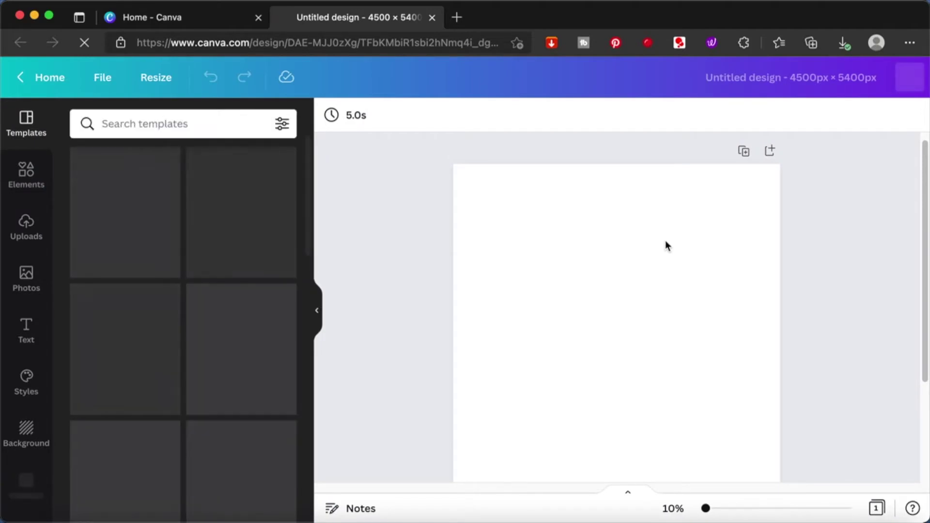
Search the Elements library for 'font' graphics.
left_click(29, 180)
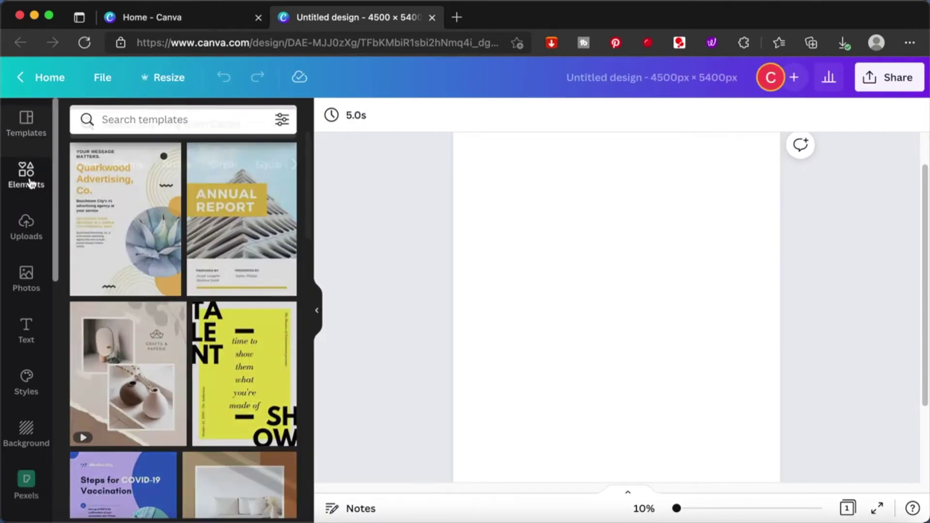
left_click(130, 125)
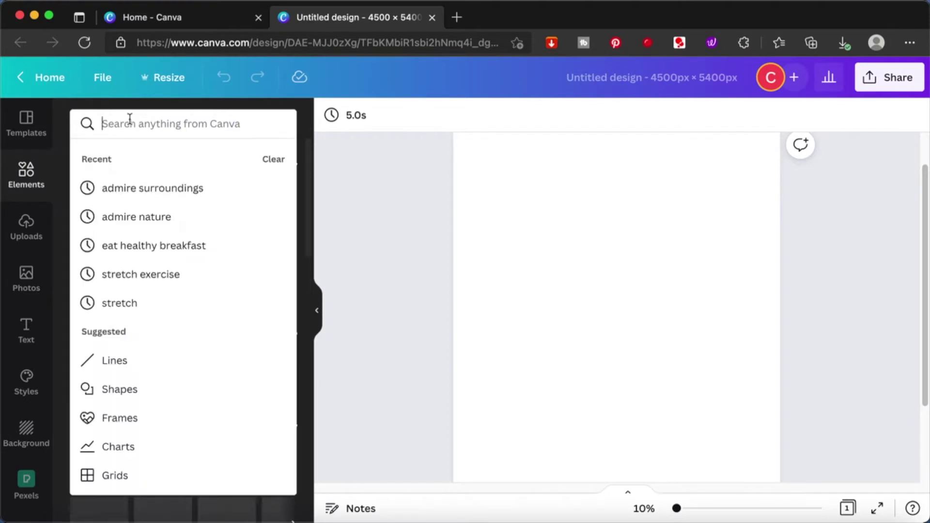
type("font")
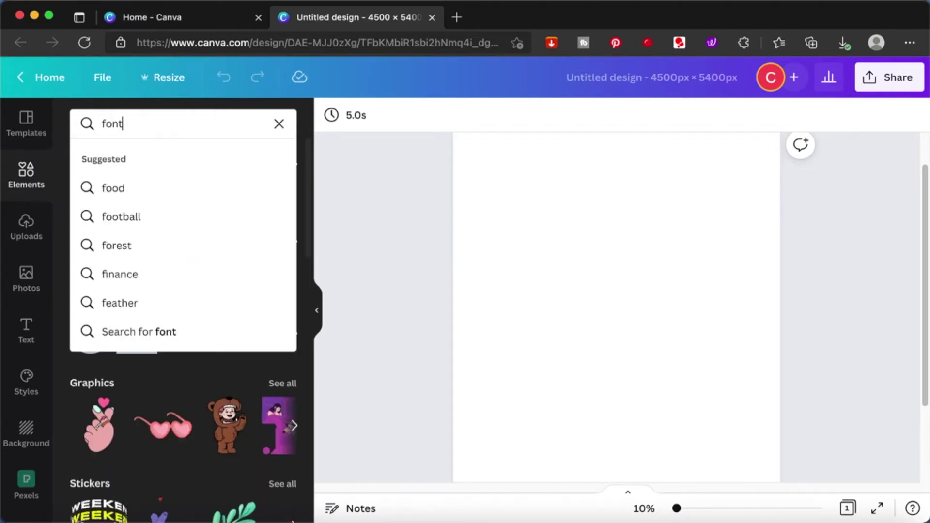
key("Return")
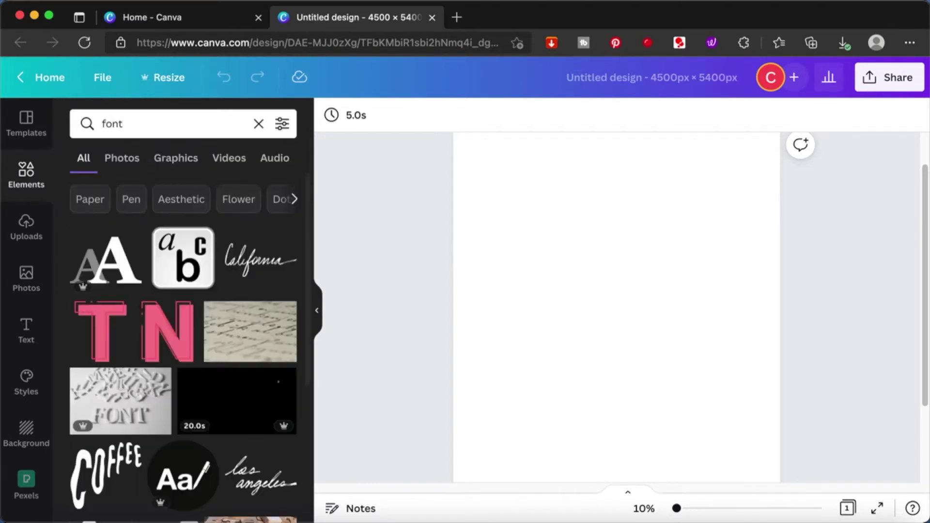
Add the ornate engraved letter B graphic from the results to the page.
scroll(154, 345, "down", 8)
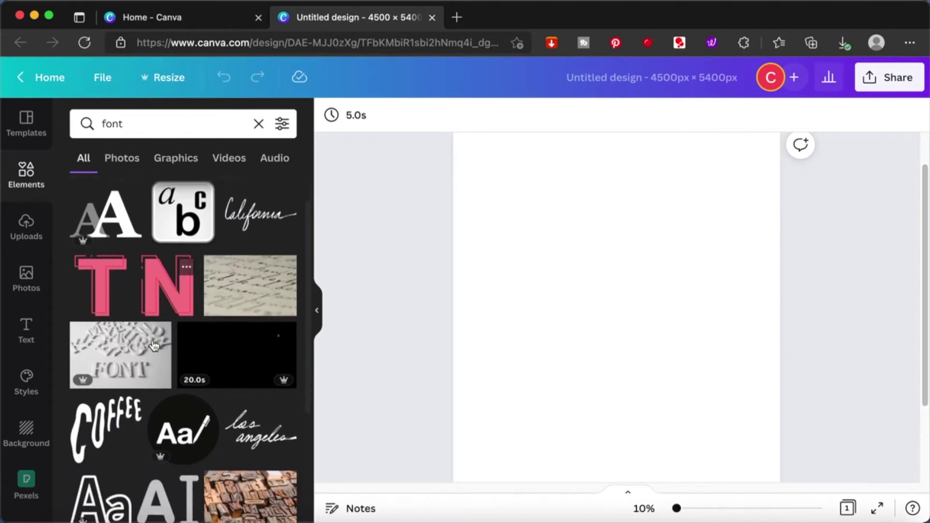
scroll(154, 345, "down", 8)
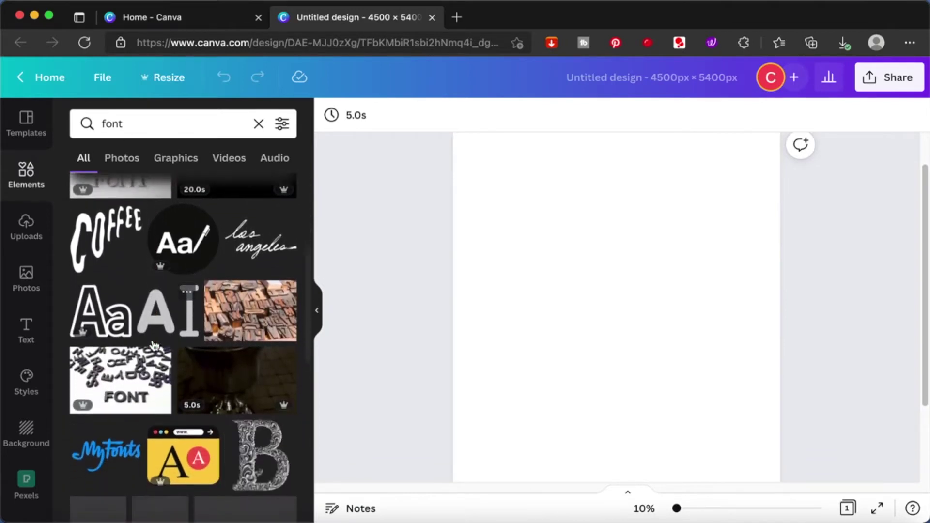
scroll(154, 344, "down", 1)
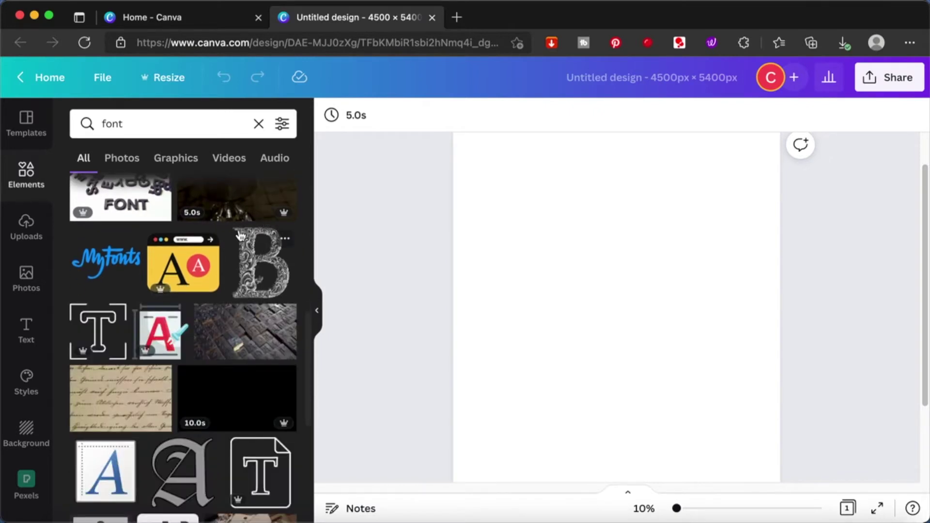
scroll(241, 361, "down", 5)
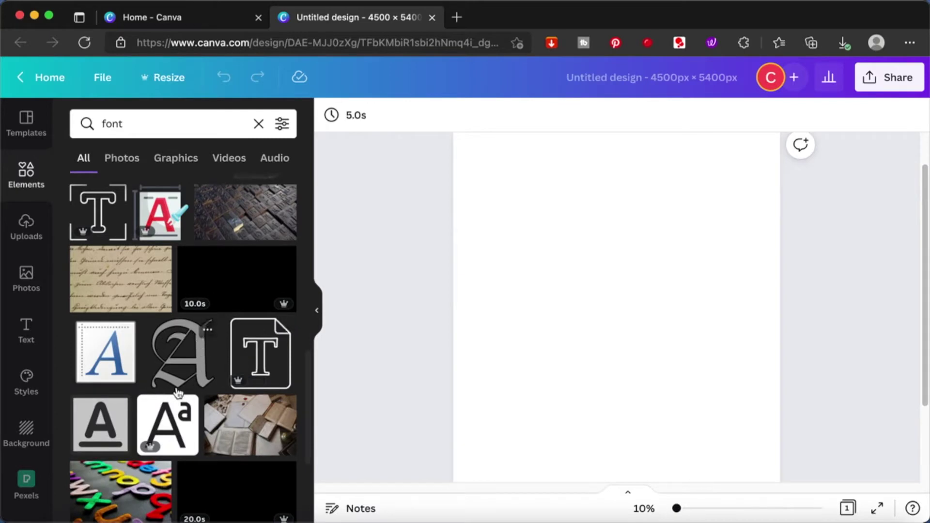
scroll(171, 361, "down", 7)
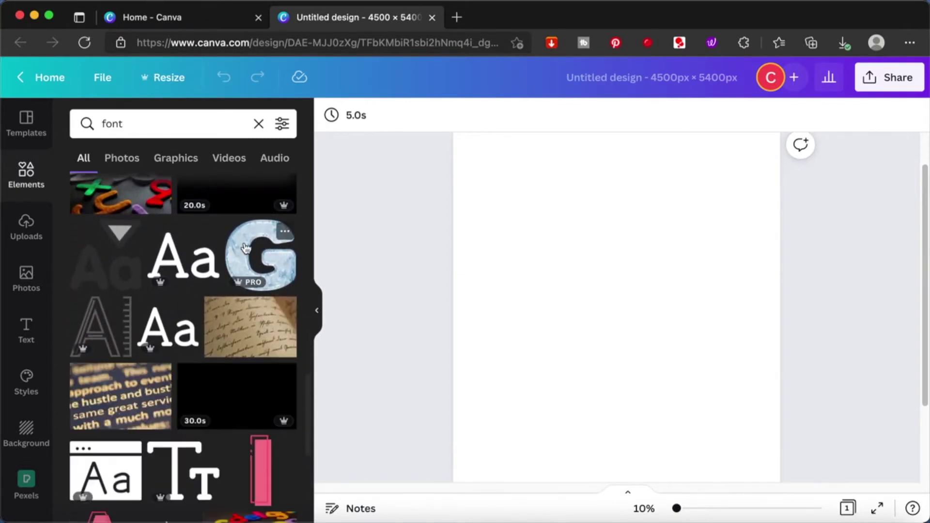
scroll(250, 269, "down", 10)
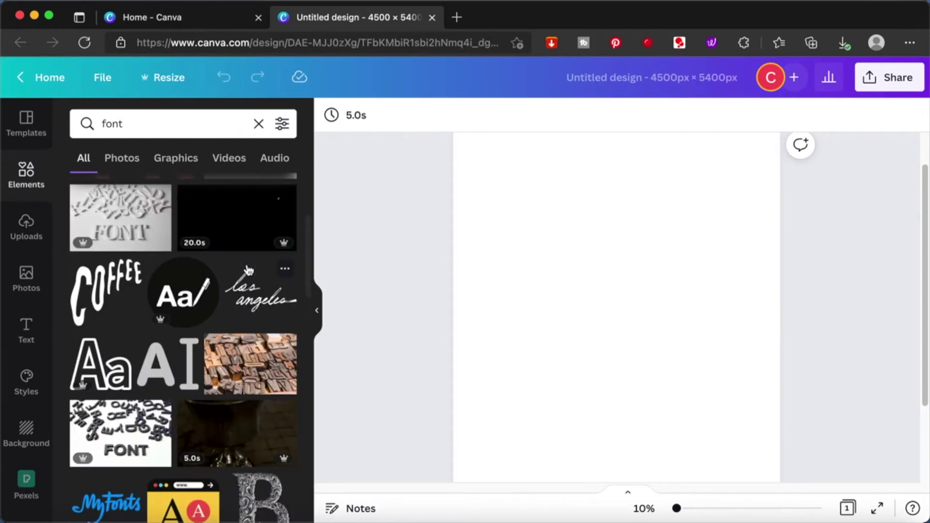
scroll(243, 354, "down", 3)
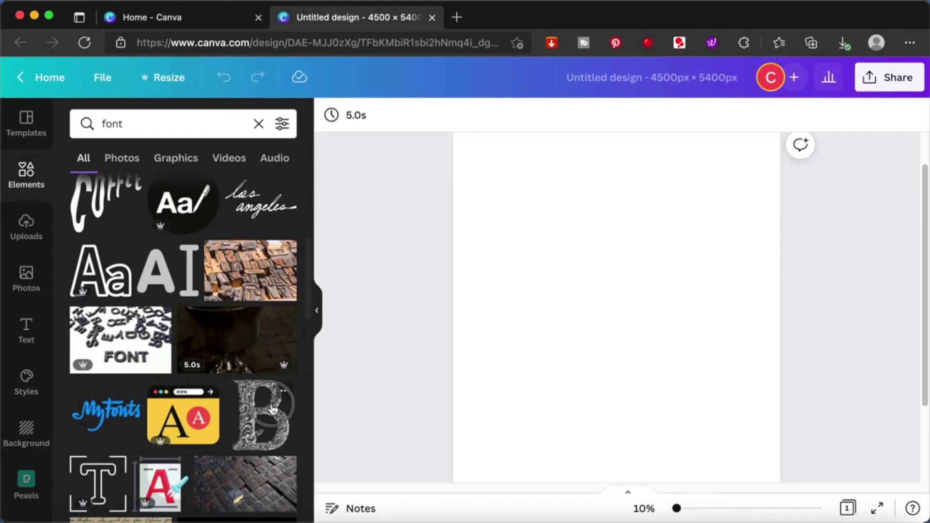
left_click(273, 411)
scroll(272, 410, "down", 2)
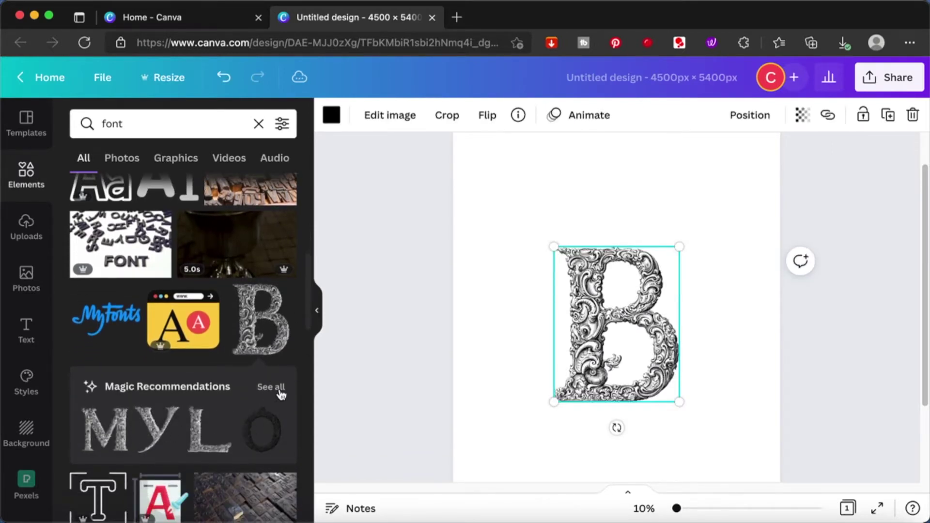
Show all Magic Recommendations for the B and browse the ornate and blackletter letter suggestions.
left_click(272, 387)
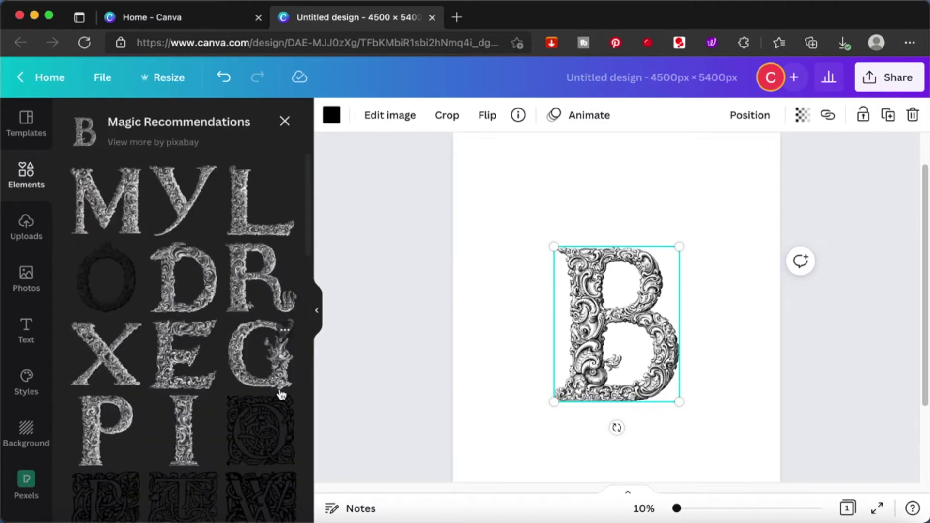
scroll(281, 395, "down", 2)
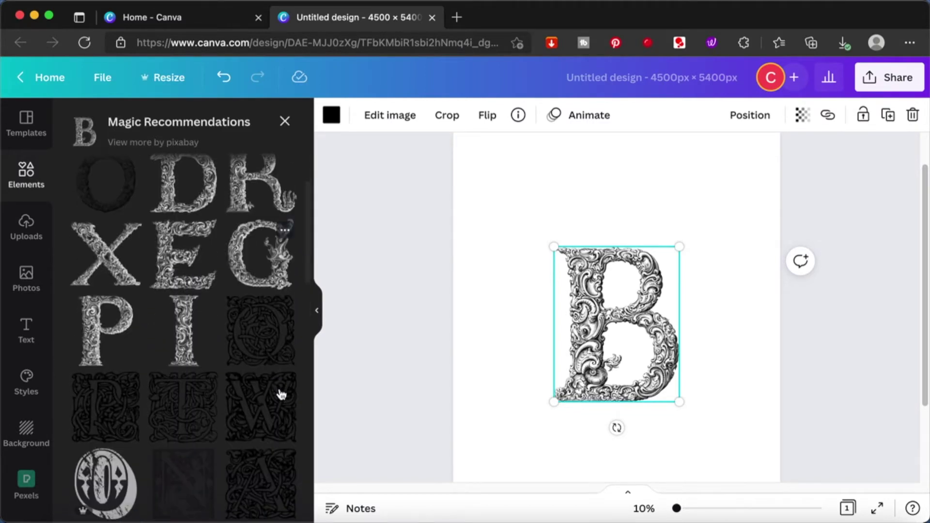
scroll(280, 395, "down", 5)
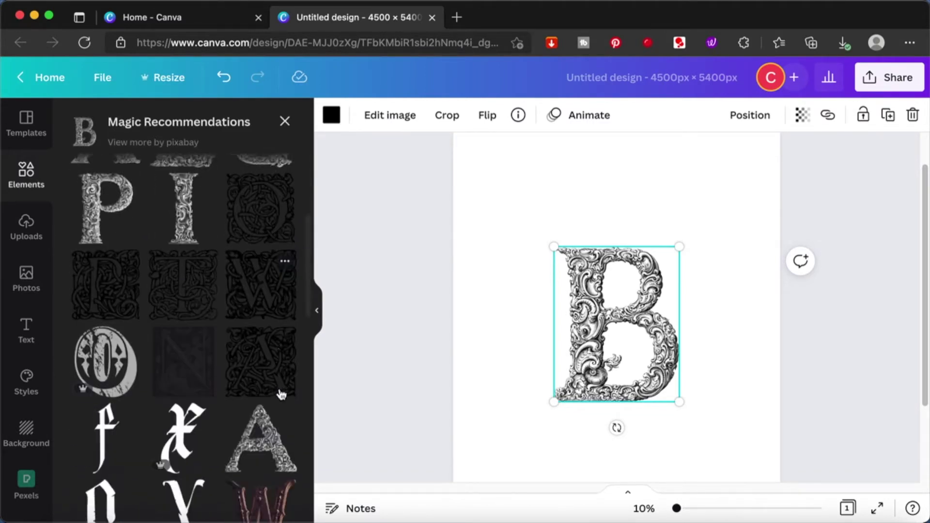
scroll(281, 395, "down", 6)
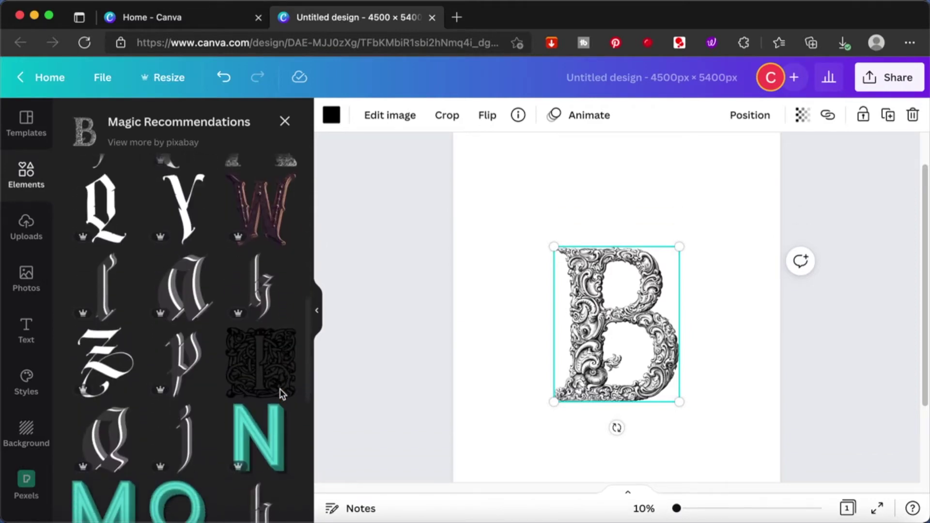
scroll(281, 395, "down", 6)
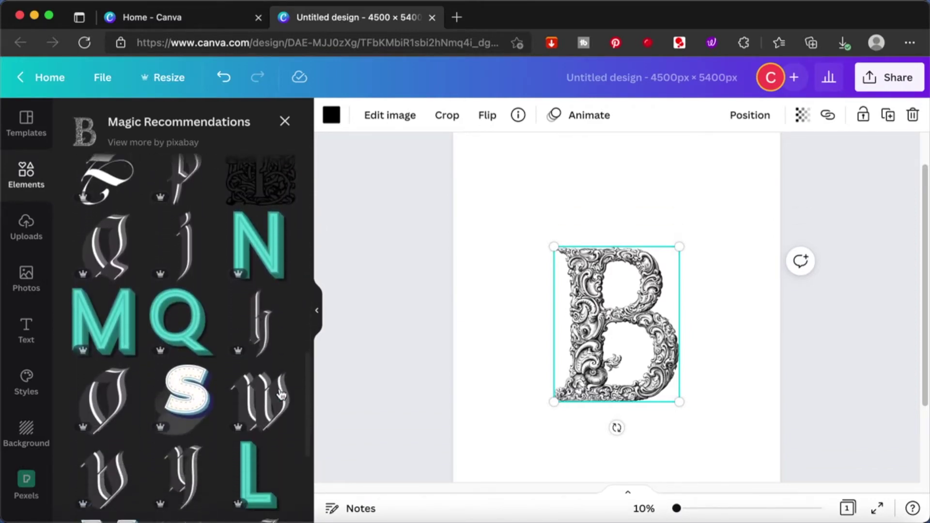
scroll(281, 395, "down", 2)
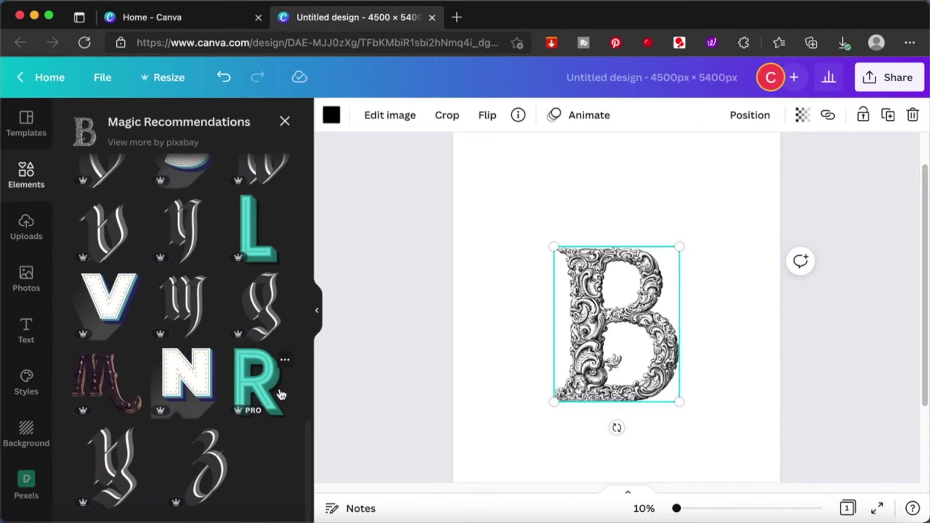
scroll(281, 394, "down", 15)
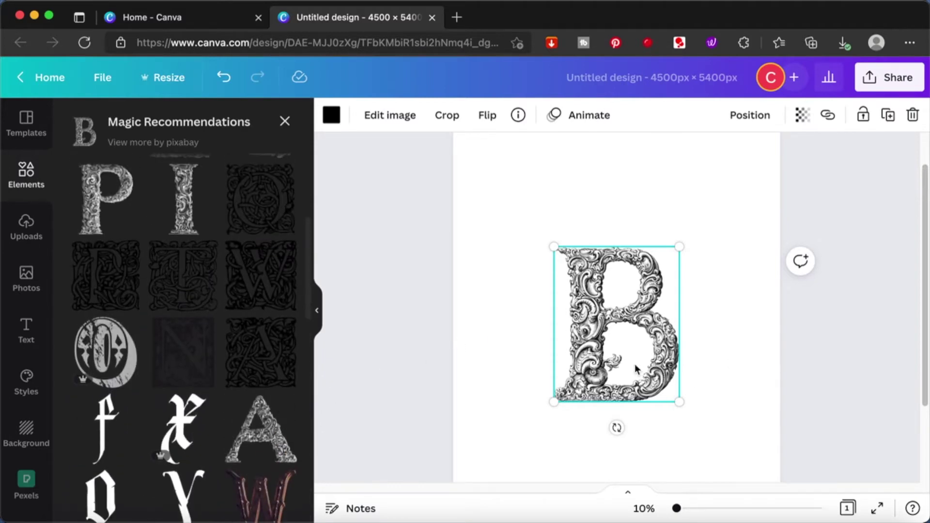
Move the B to the upper right and place the ornate 'Vintage Letter A' top-left beside it.
left_click_drag(650, 320, 736, 214)
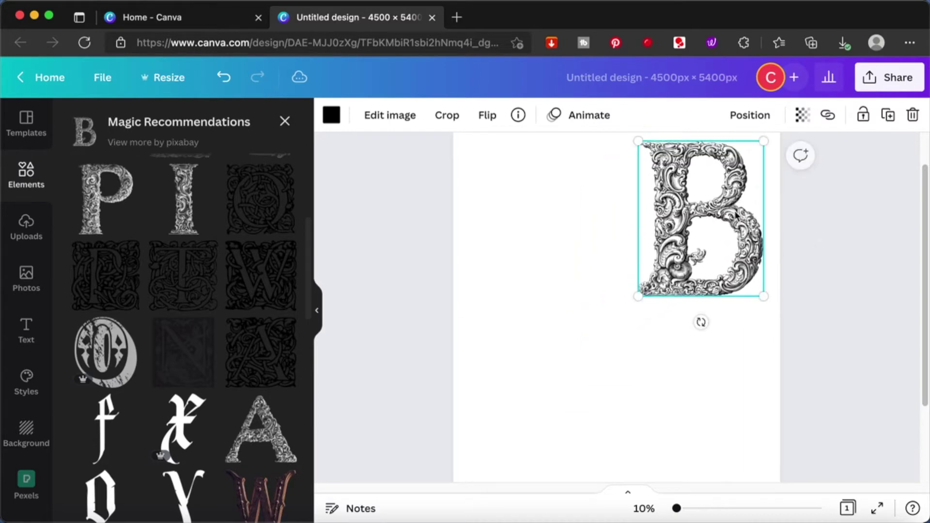
left_click(268, 430)
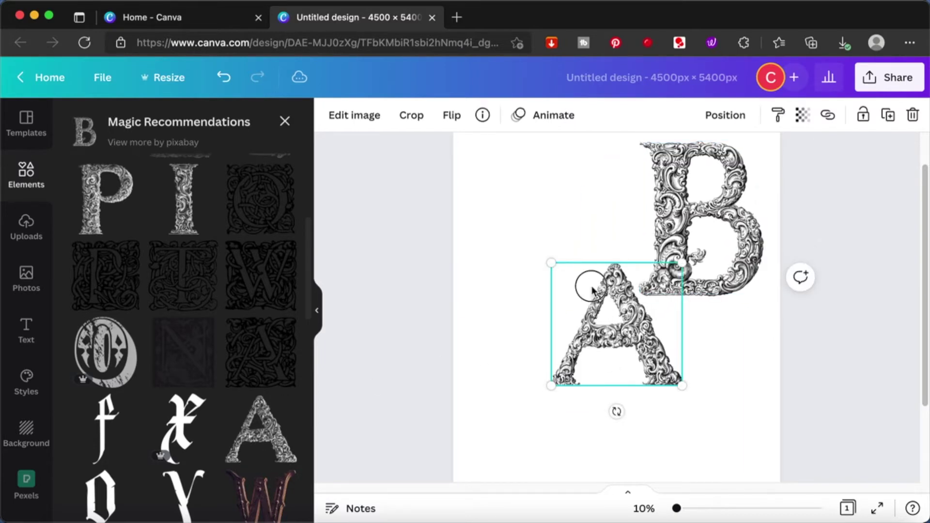
left_click_drag(592, 289, 575, 213)
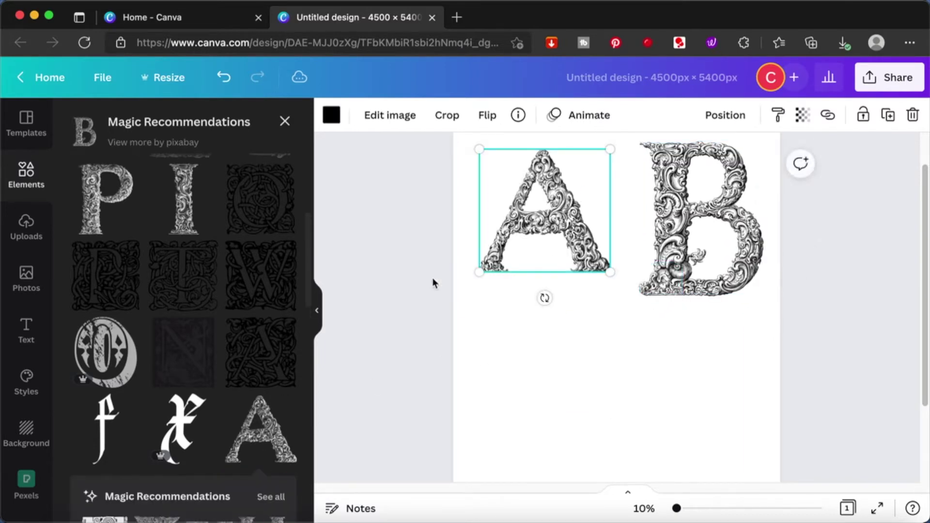
Check the A graphic's details, browse more by its creator, then clear that search.
scroll(226, 364, "down", 3)
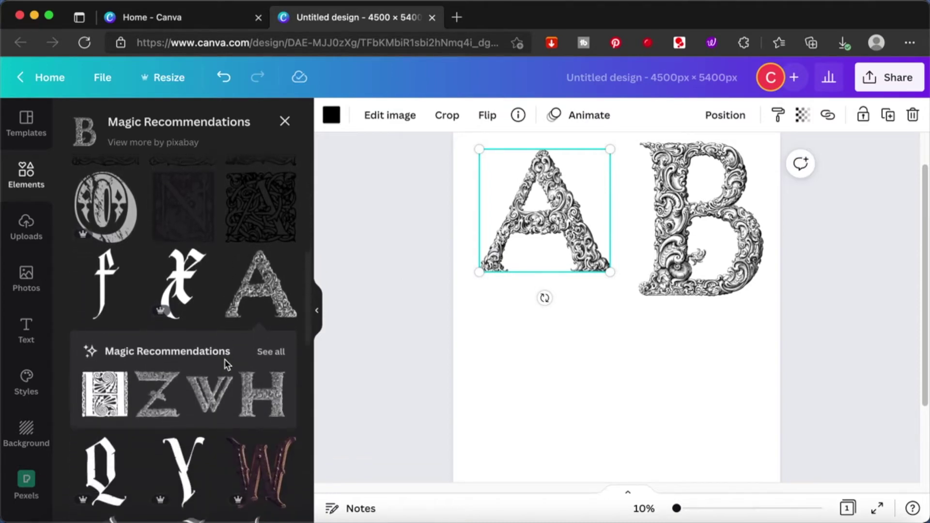
scroll(233, 356, "up", 2)
left_click(284, 330)
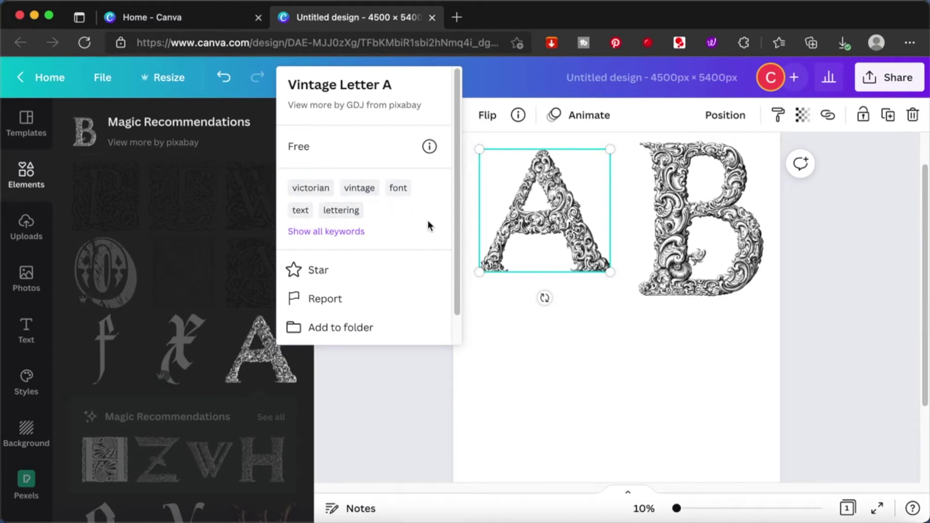
left_click(219, 147)
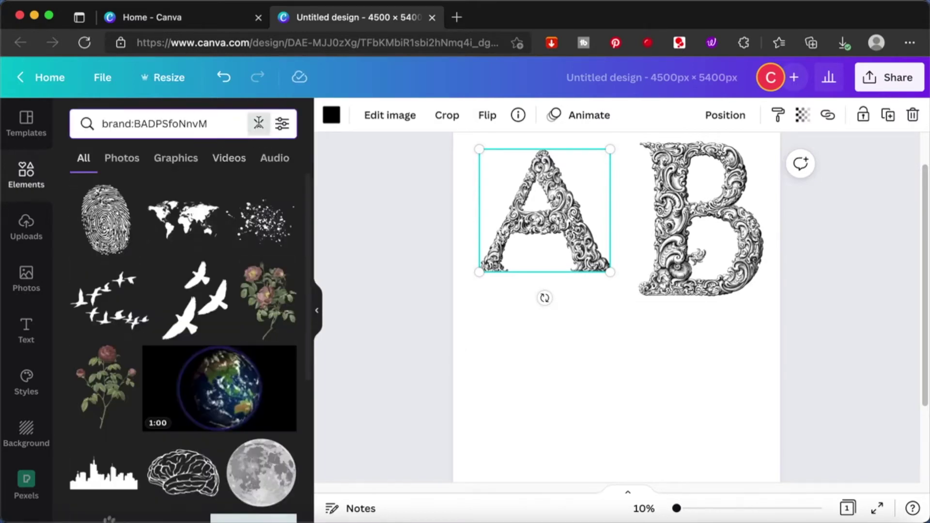
left_click(259, 124)
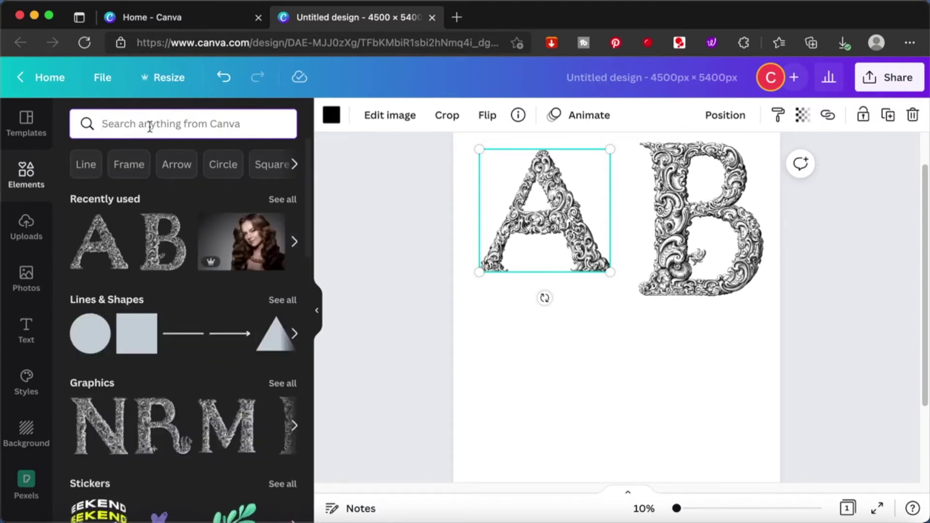
Search elements for 'vintage font' and add the ornate L graphic to the page.
type("vintage font")
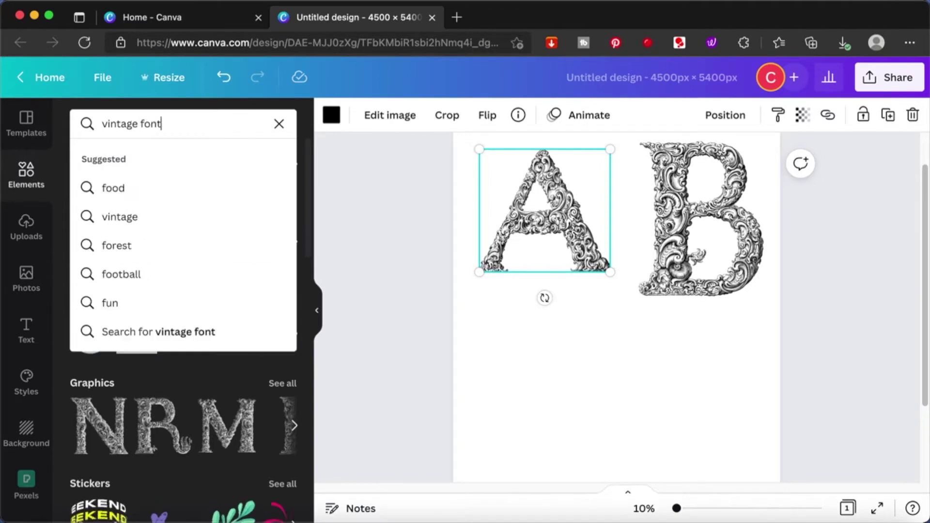
key("Return")
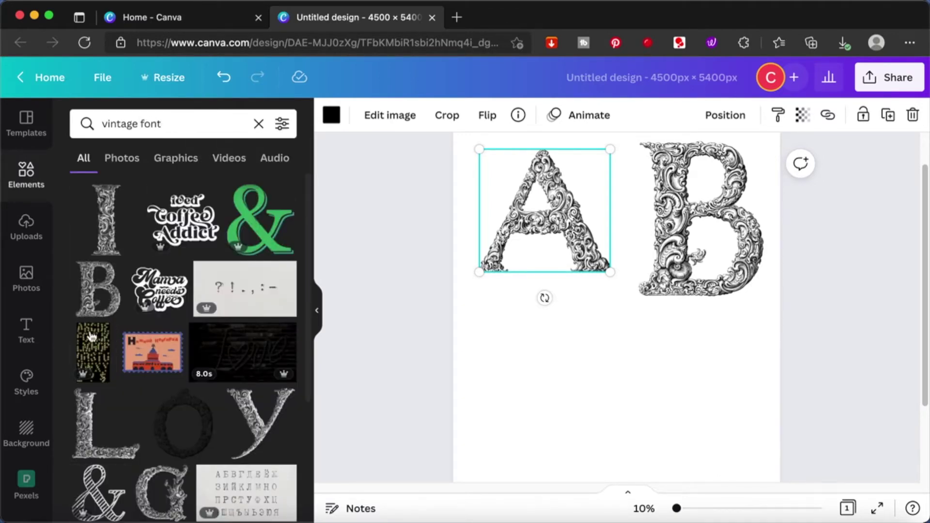
scroll(161, 373, "down", 2)
left_click(97, 386)
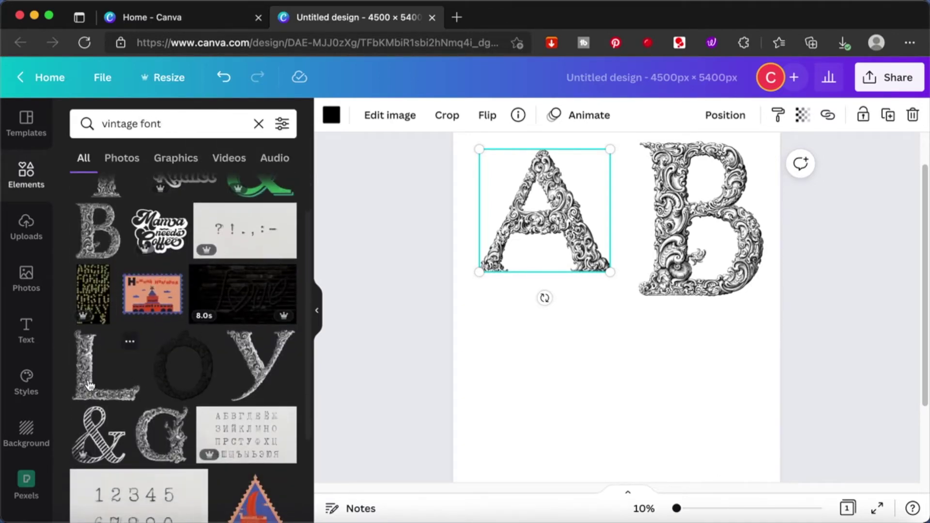
Place the L below the A, the ornate M beside the L, and the ornate R below the L.
left_click_drag(590, 339, 517, 388)
left_click(114, 485)
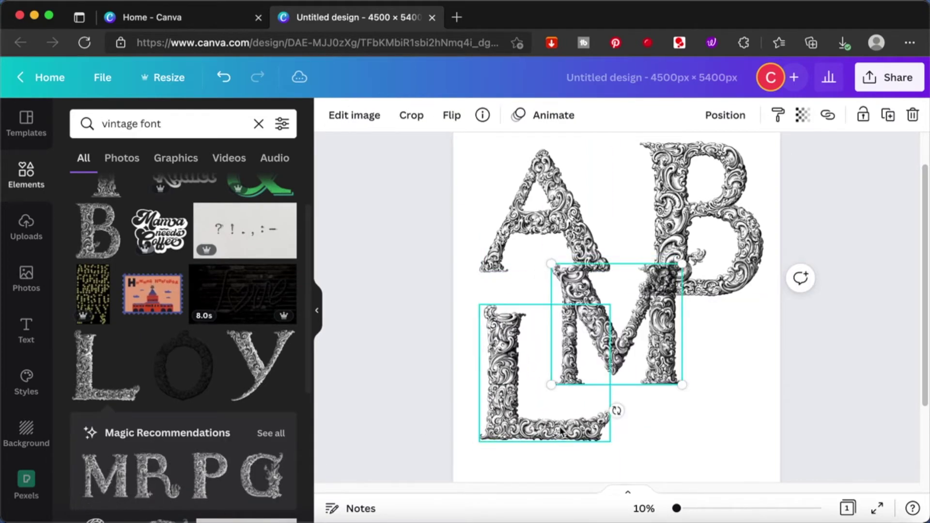
left_click_drag(660, 335, 745, 394)
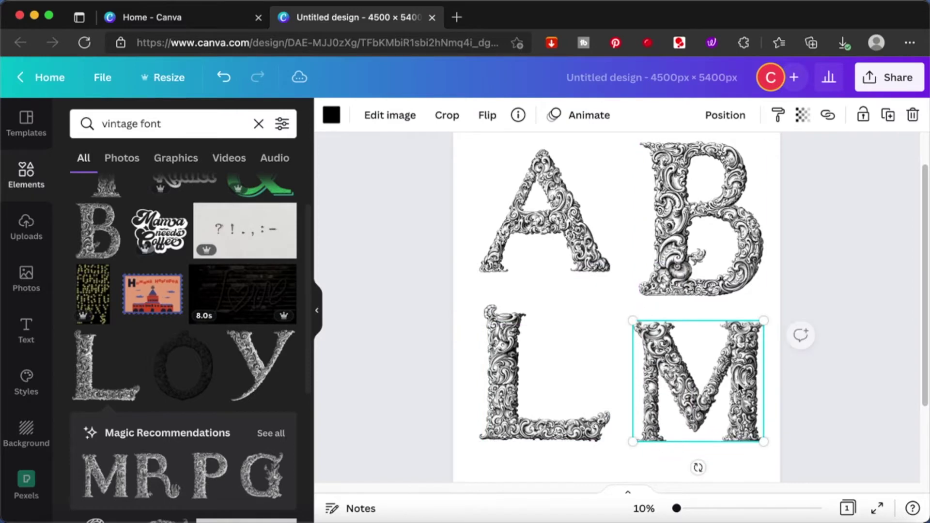
scroll(737, 386, "down", 3)
left_click(170, 480)
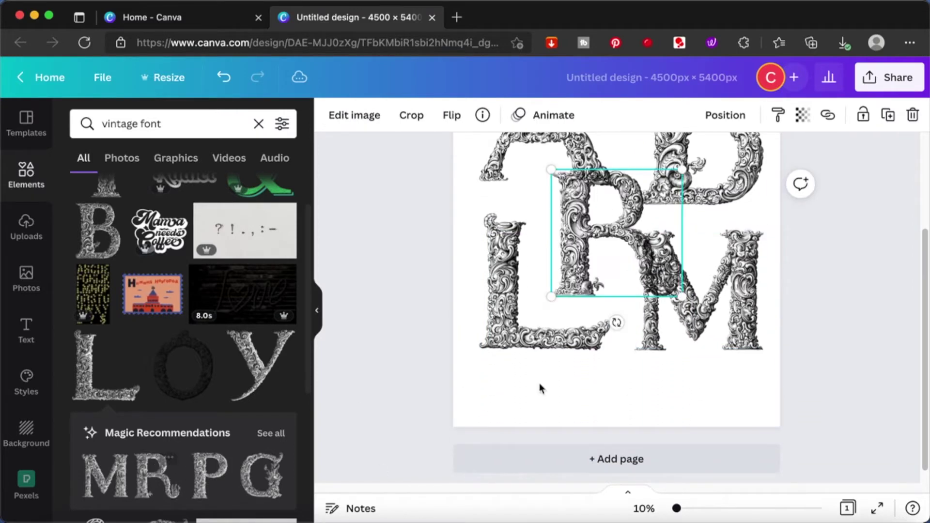
left_click_drag(640, 183, 565, 373)
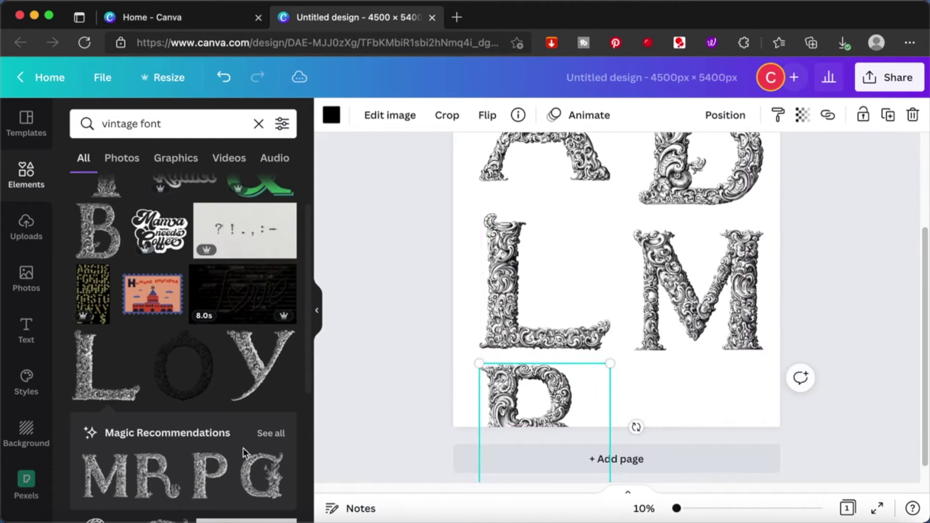
left_click(219, 465)
left_click(430, 275)
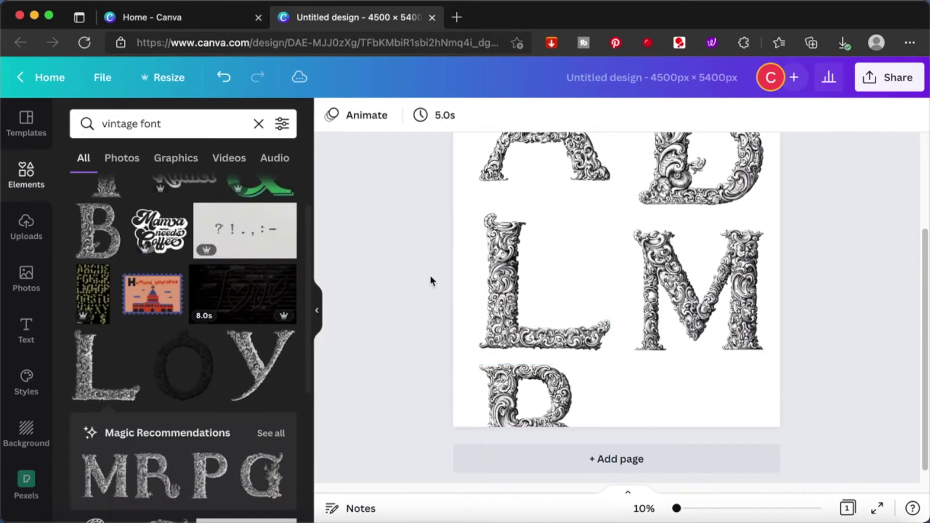
Select all five letters and scale them down together into a compact upper-left block.
left_click_drag(850, 431, 455, 121)
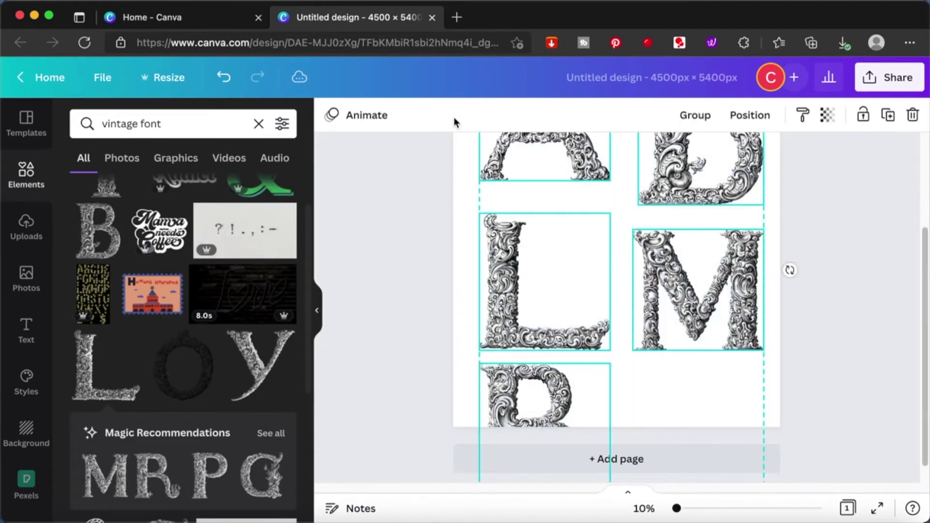
scroll(494, 310, "down", 1)
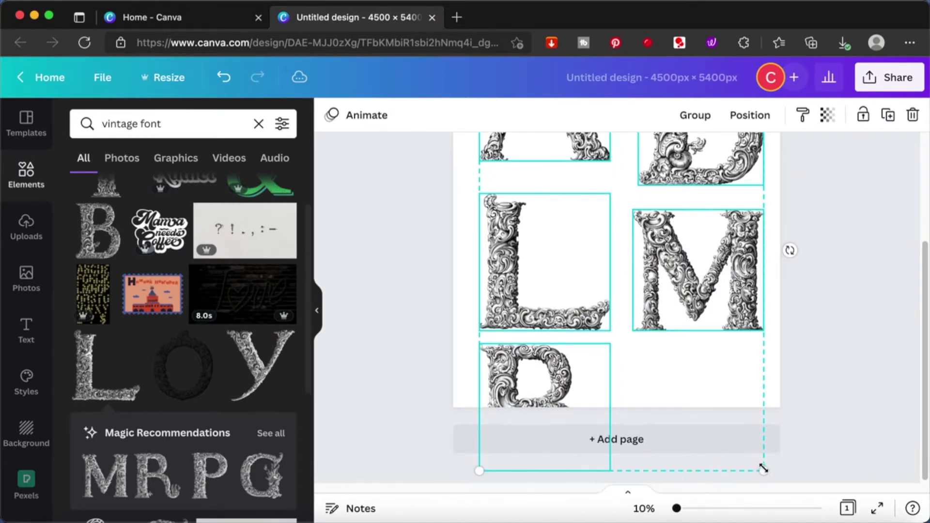
left_click_drag(719, 380, 644, 255)
scroll(643, 255, "up", 5)
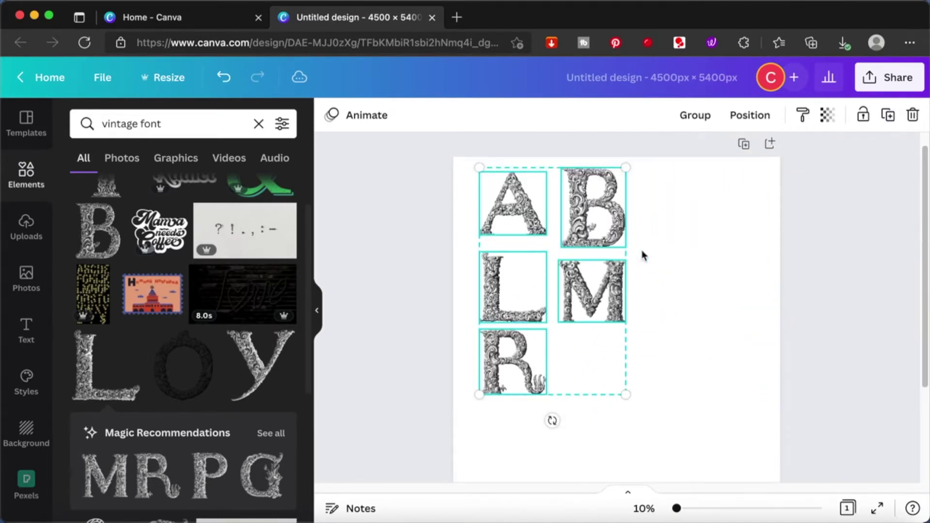
Deselect the letters, show all recommended letter graphics, and review the steampunk W's info card.
left_click(807, 266)
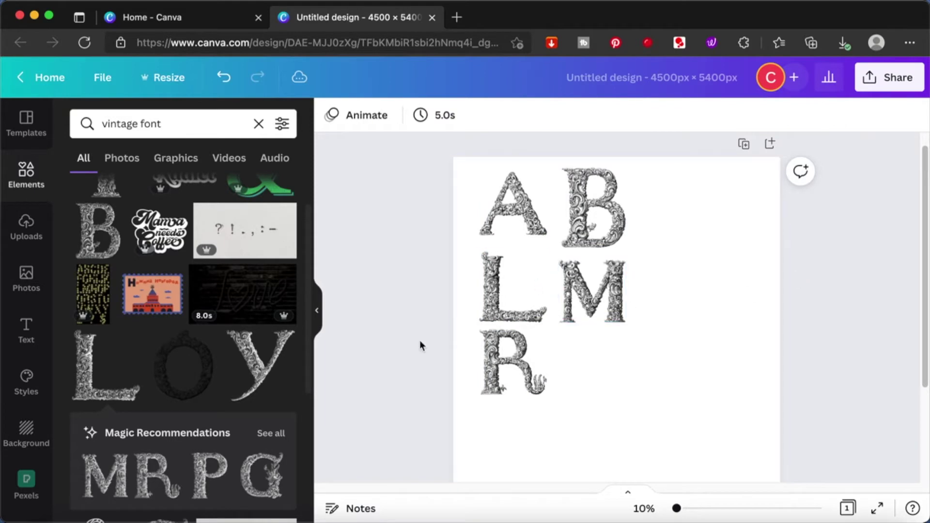
left_click(278, 435)
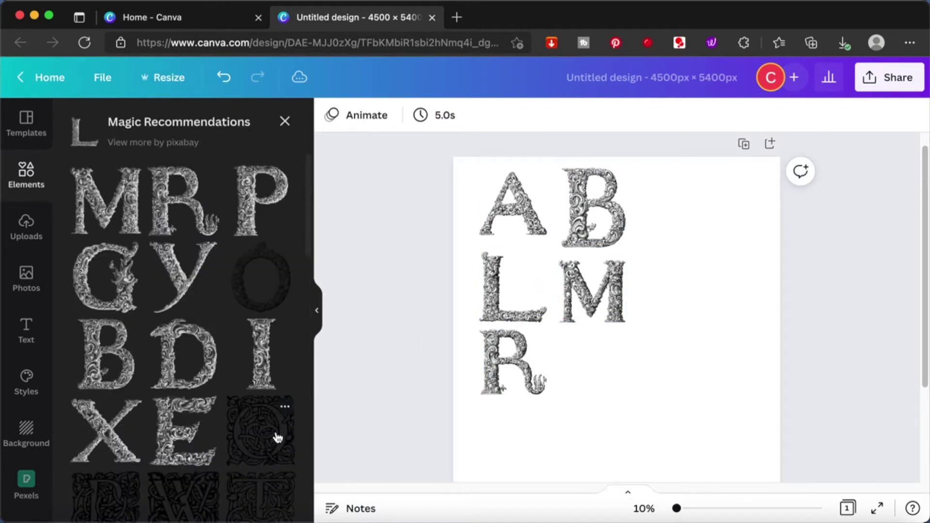
scroll(277, 437, "down", 4)
scroll(277, 438, "down", 5)
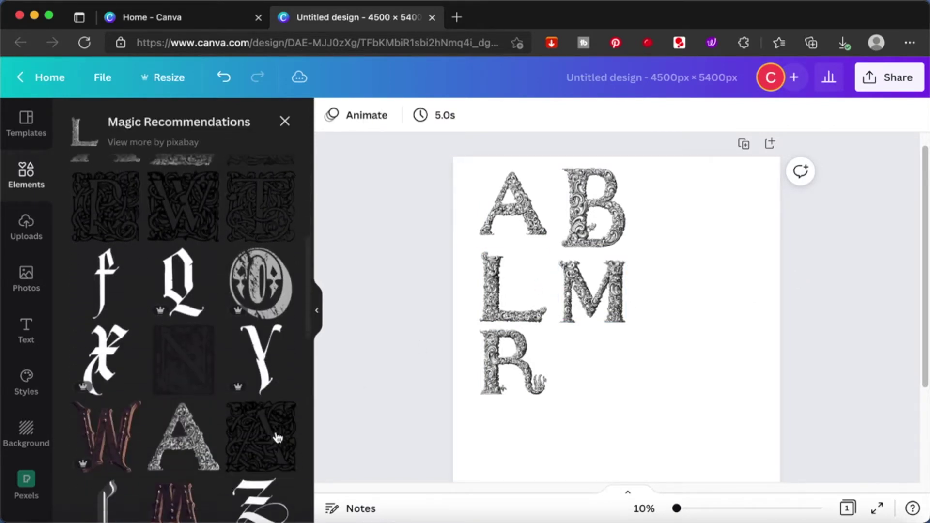
scroll(278, 438, "up", 1)
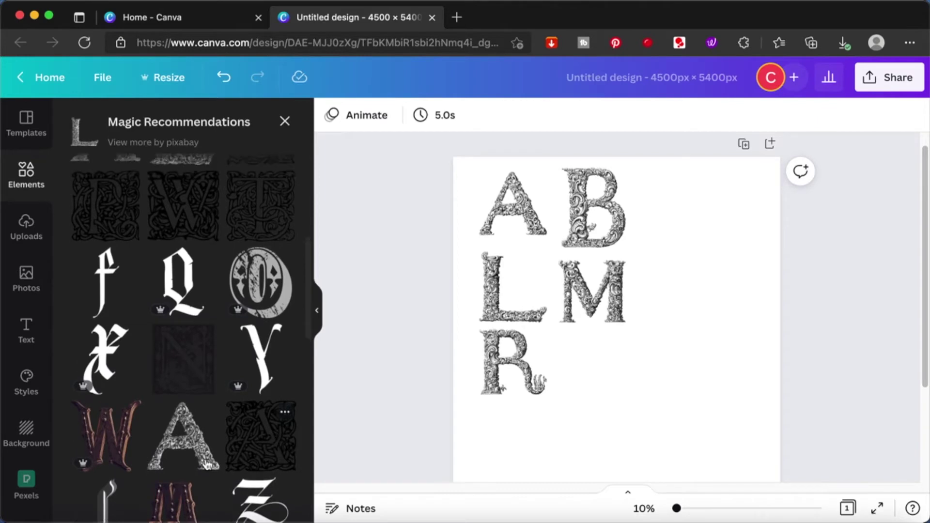
left_click(130, 413)
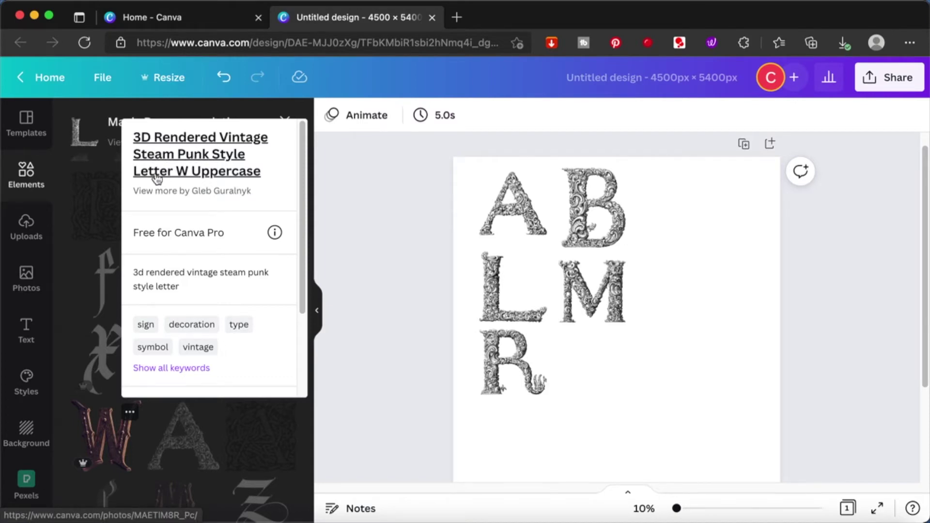
left_click(365, 235)
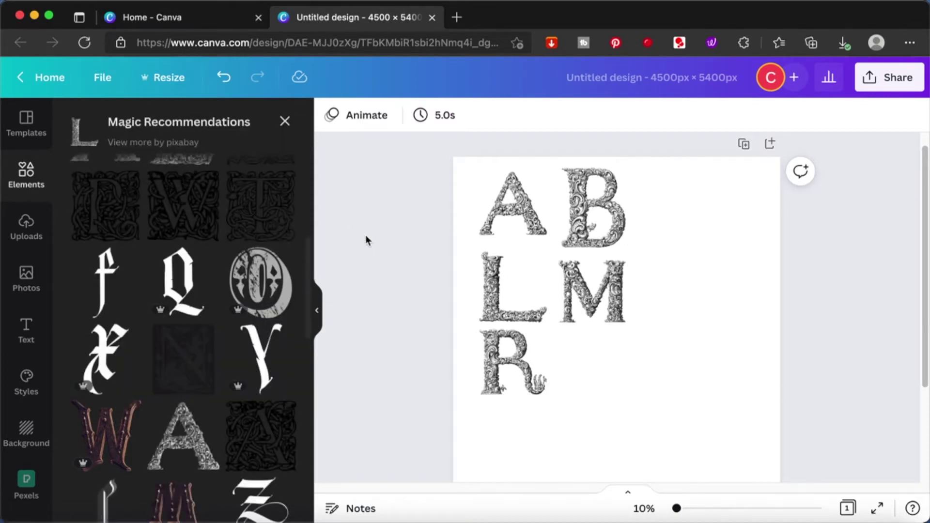
scroll(366, 234, "down", 2)
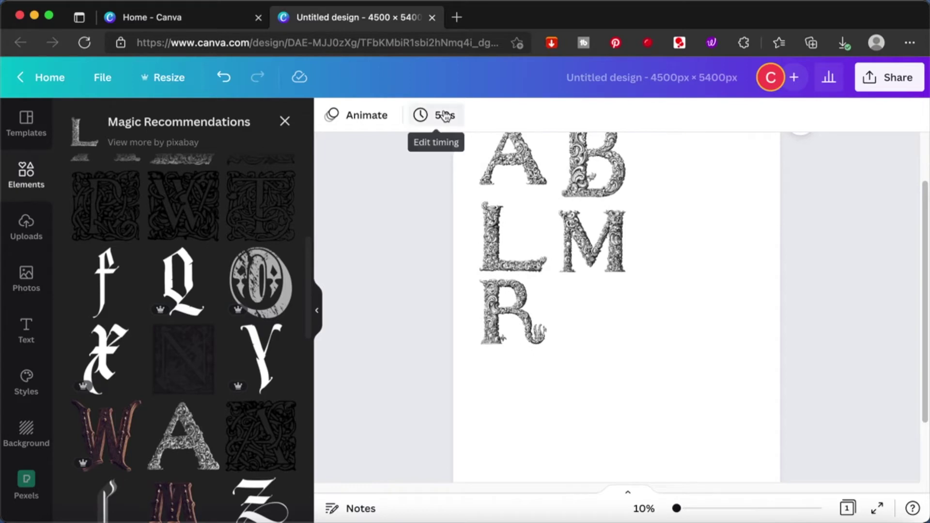
Add a second page and place a small steampunk W near its top-left.
scroll(557, 319, "down", 3)
left_click(623, 449)
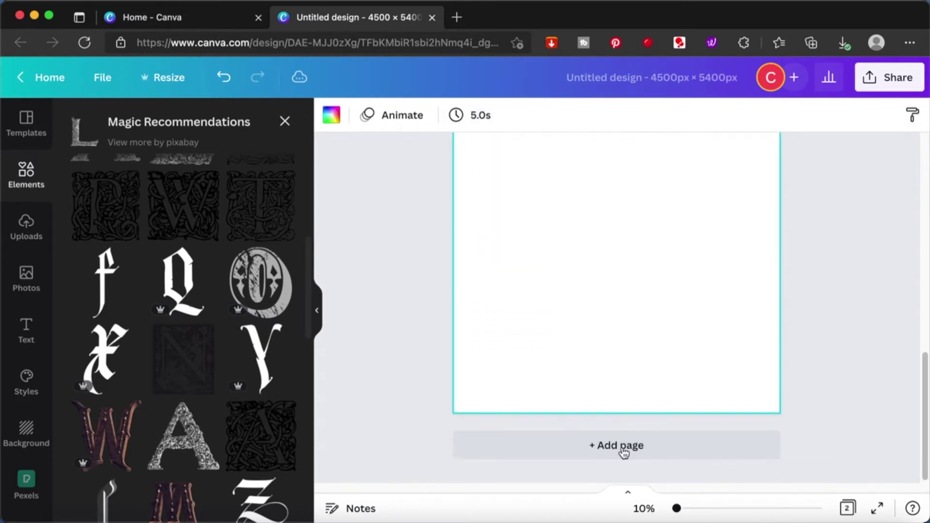
scroll(156, 444, "down", 1)
scroll(156, 445, "down", 1)
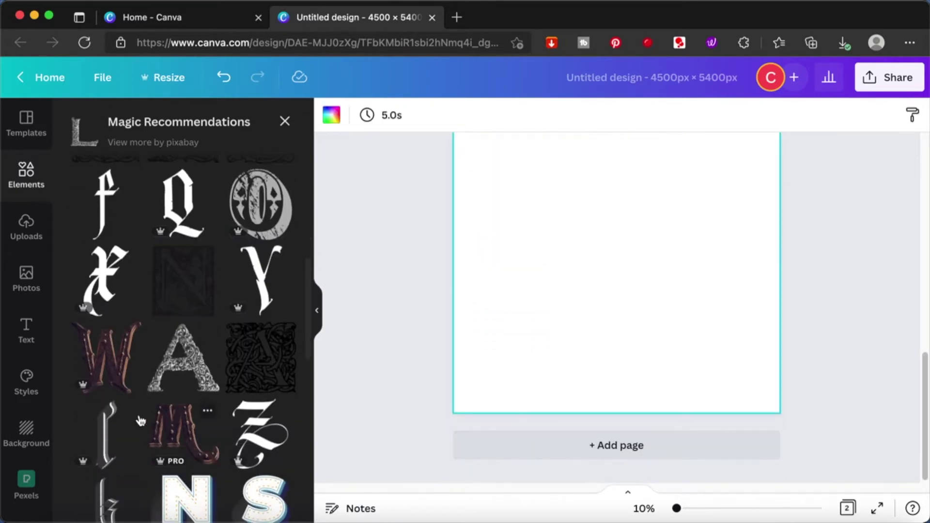
left_click(125, 380)
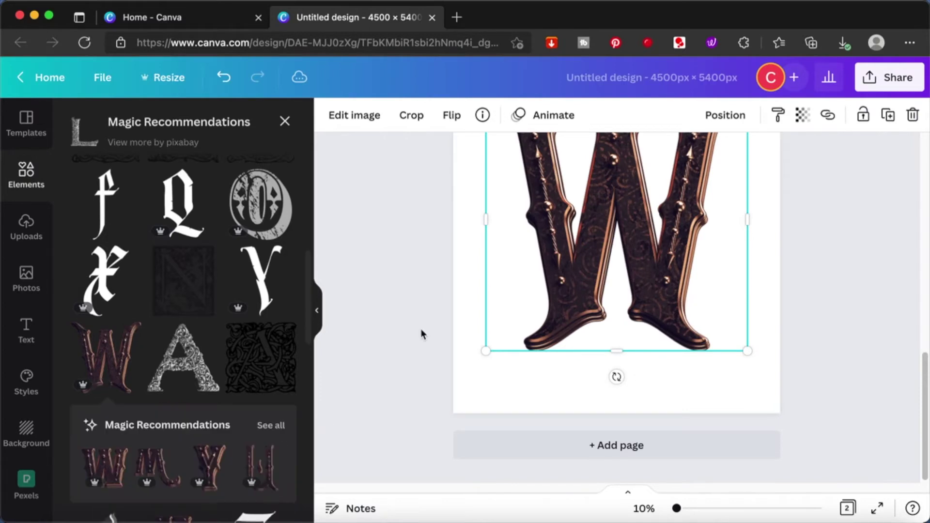
scroll(421, 335, "up", 2)
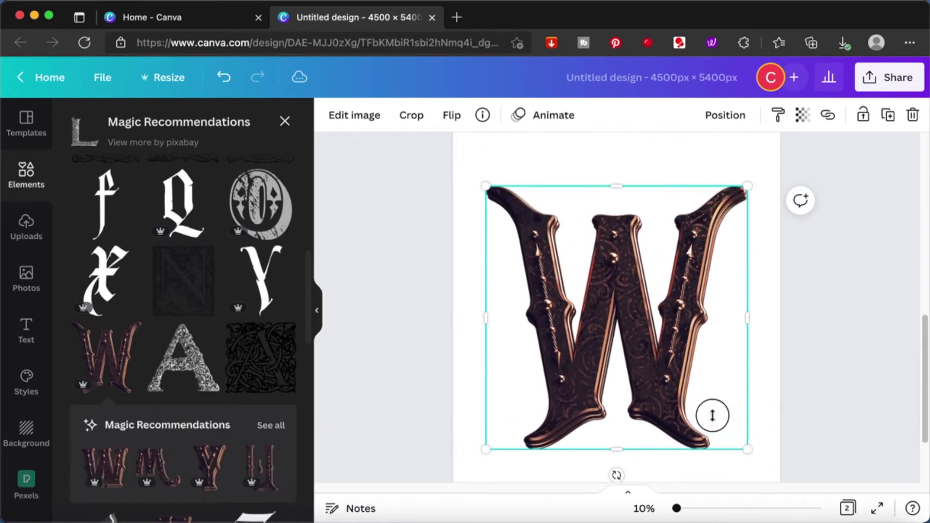
left_click_drag(747, 449, 526, 291)
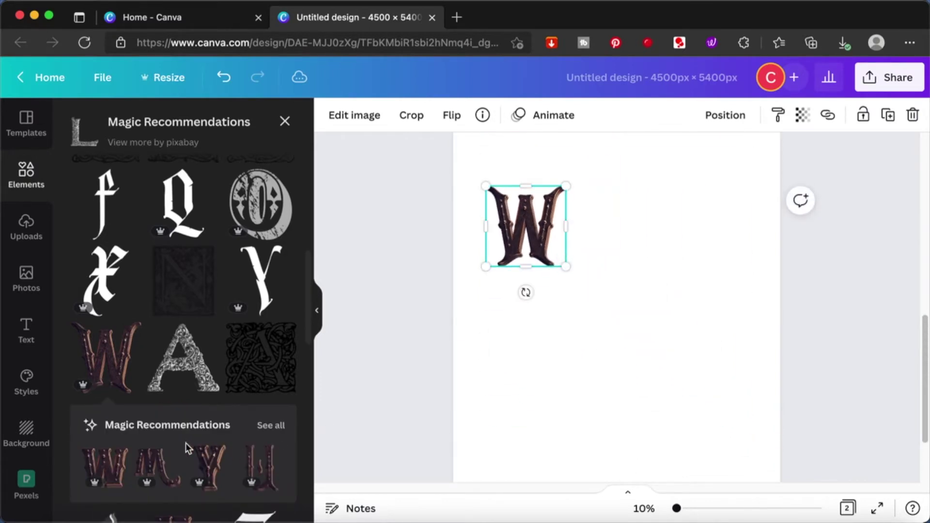
Add the steampunk Y, sized to match the W, right beside it.
left_click(208, 463)
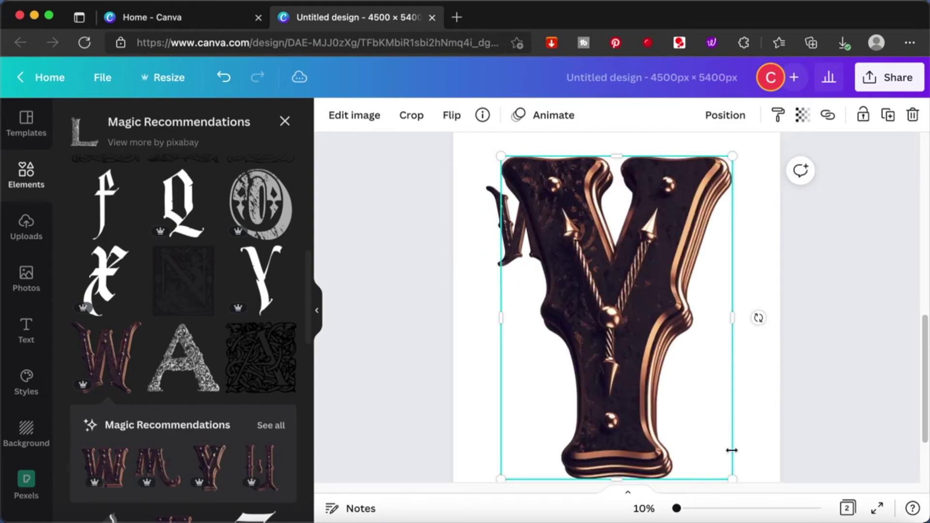
left_click_drag(712, 455, 539, 274)
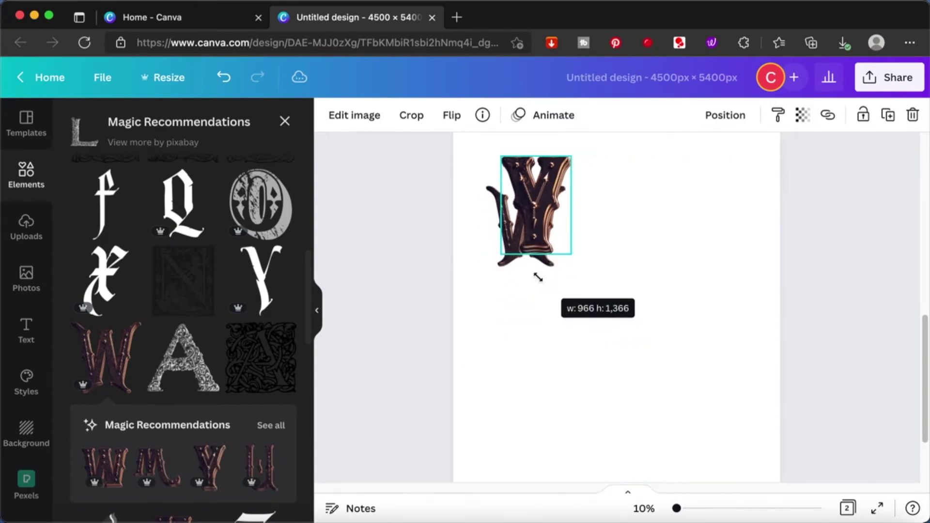
left_click_drag(538, 209, 619, 232)
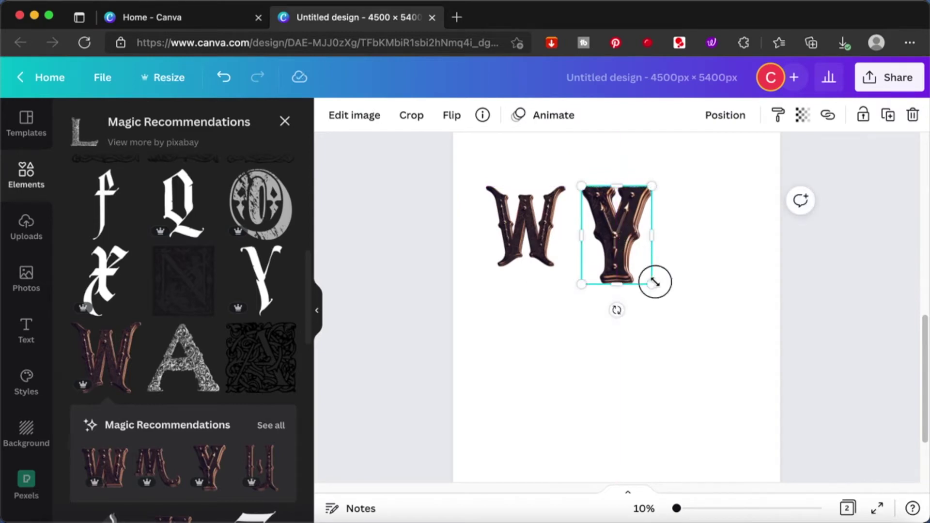
left_click_drag(654, 281, 639, 267)
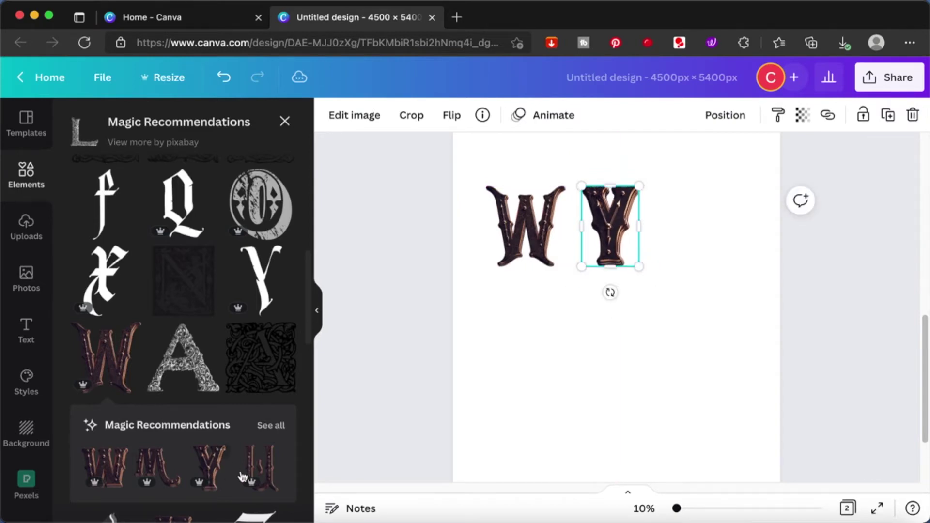
left_click(274, 428)
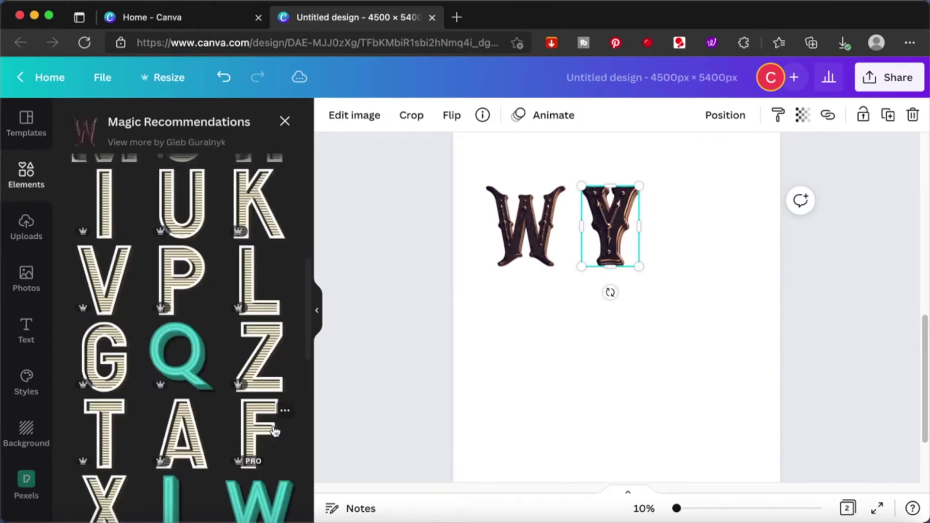
Browse more graphics by the creator of the W and Y letter set.
scroll(275, 432, "down", 10)
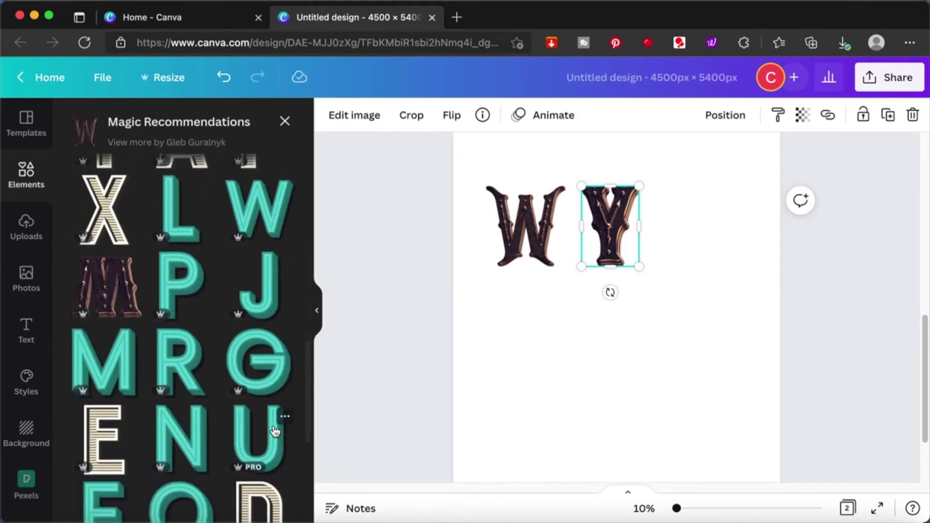
scroll(274, 430, "down", 5)
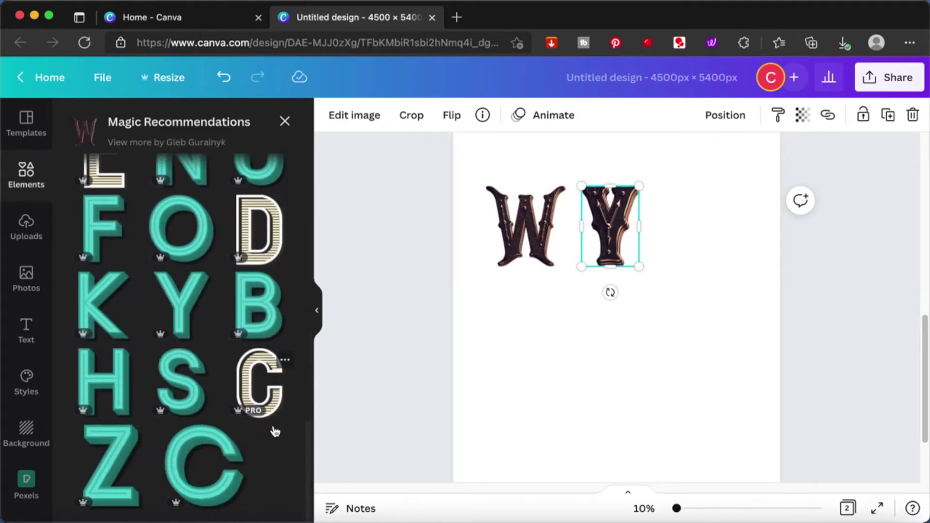
scroll(274, 426, "up", 10)
scroll(274, 429, "up", 5)
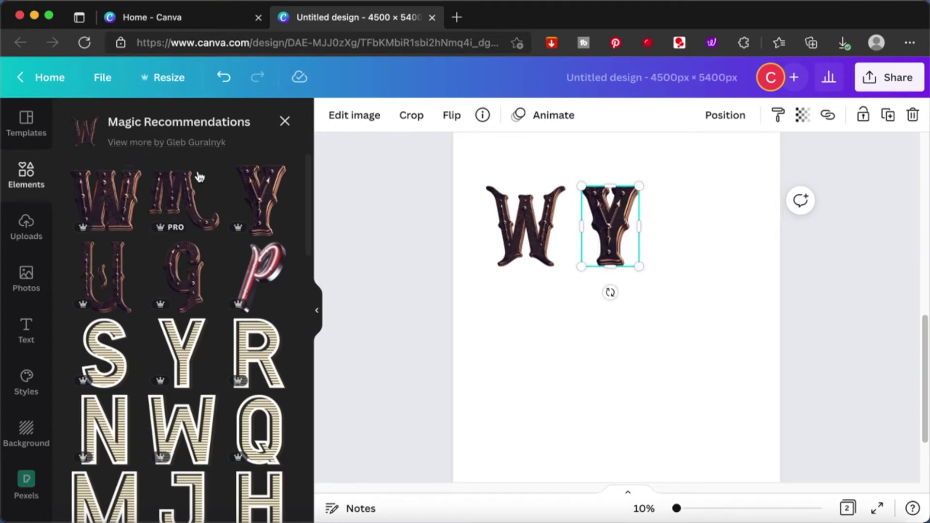
left_click(192, 143)
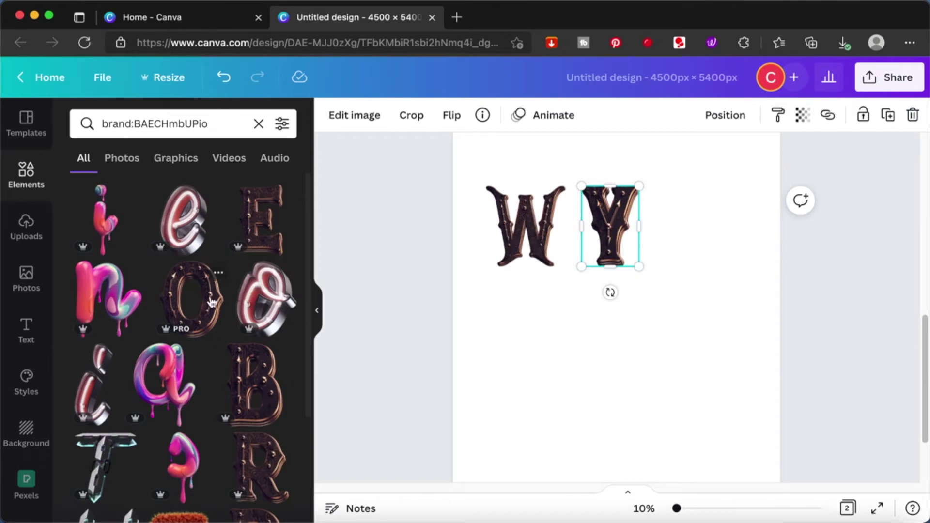
scroll(230, 373, "down", 3)
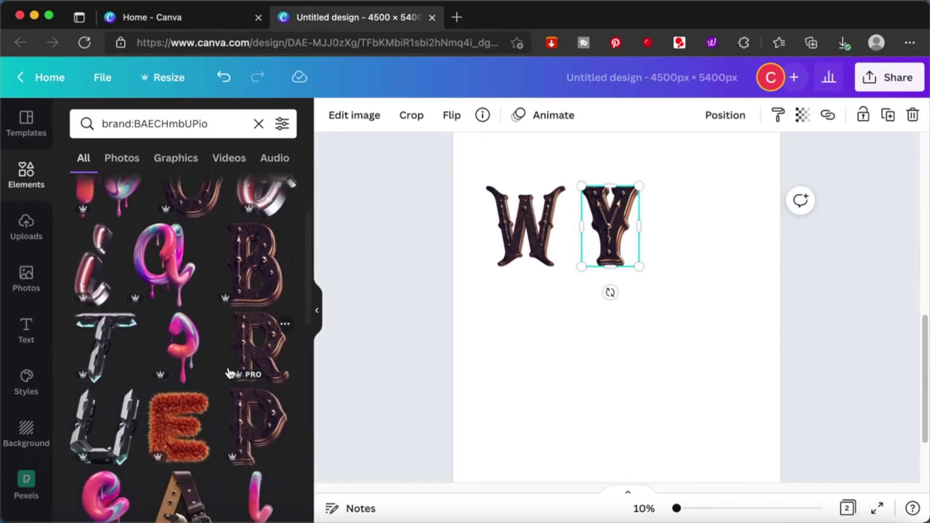
scroll(229, 373, "down", 3)
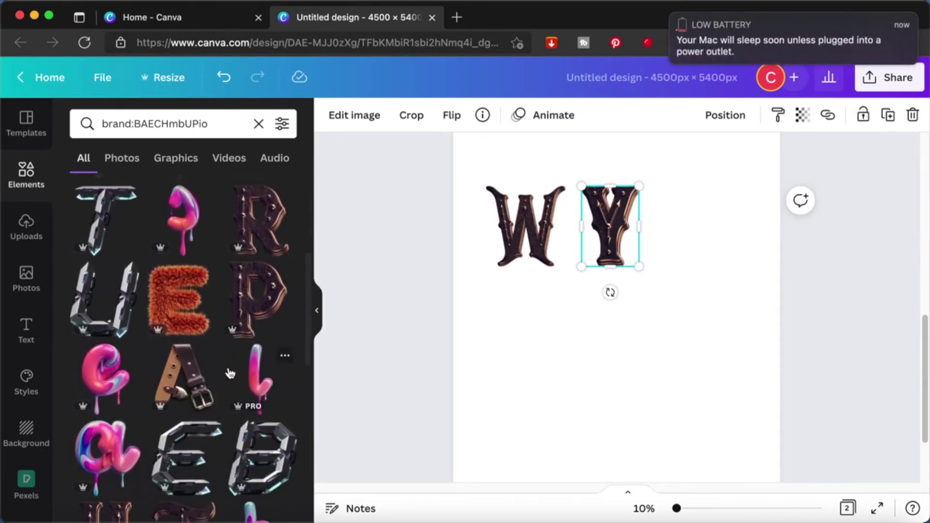
scroll(230, 373, "down", 3)
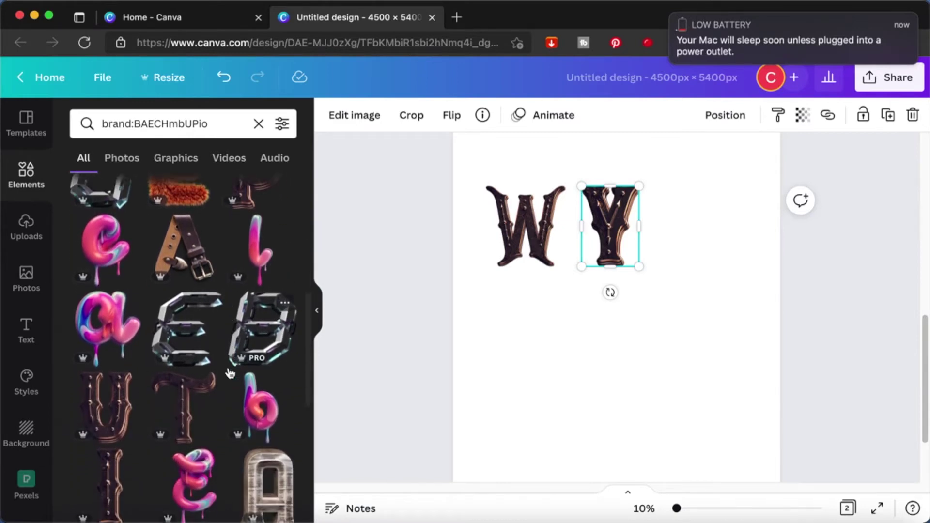
scroll(229, 373, "down", 3)
scroll(230, 373, "up", 6)
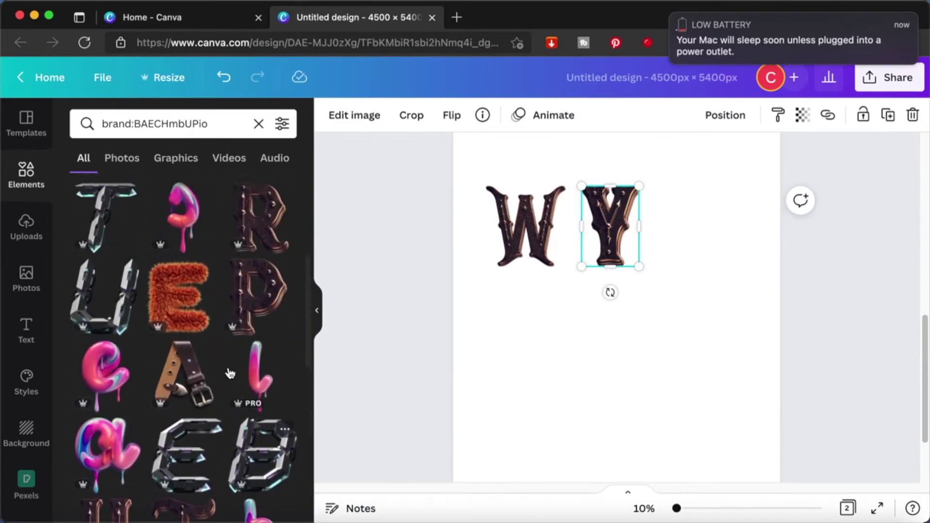
scroll(229, 373, "up", 2)
Add the brown steampunk R, sized to match, beside the Y to spell 'WYR'.
left_click(256, 322)
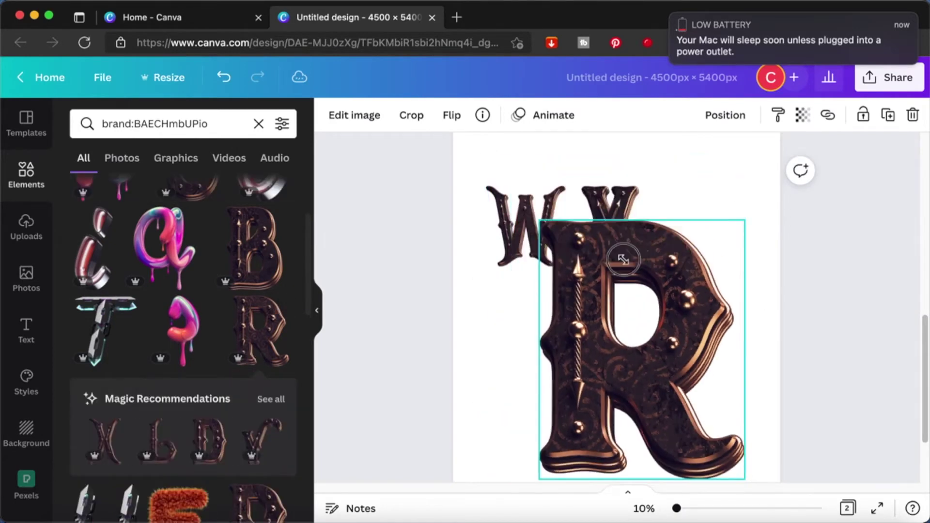
left_click_drag(622, 259, 688, 341)
left_click_drag(722, 390, 723, 230)
left_click_drag(644, 321, 667, 257)
left_click_drag(697, 228, 660, 226)
left_click_drag(714, 266, 716, 267)
left_click(726, 320)
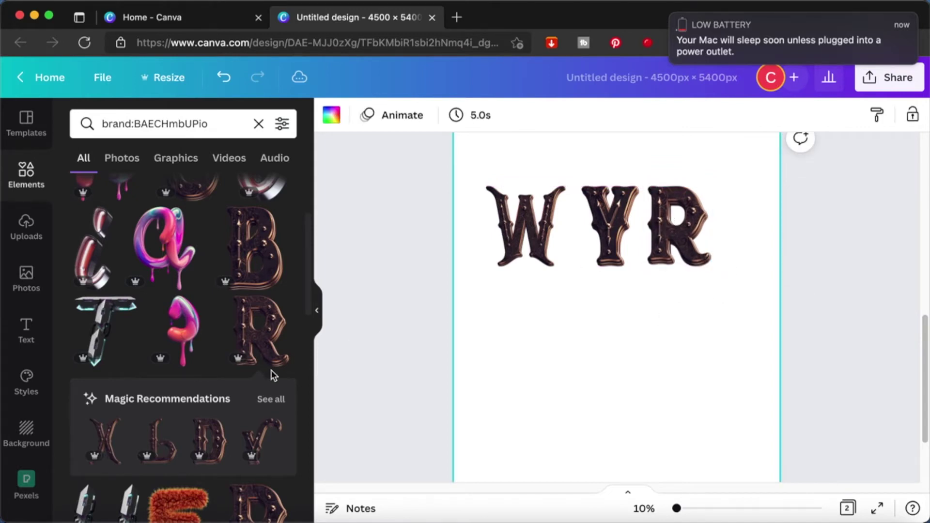
Add a third page and place a drippy pink n, shrunk to letter size.
scroll(490, 413, "down", 3)
left_click(565, 446)
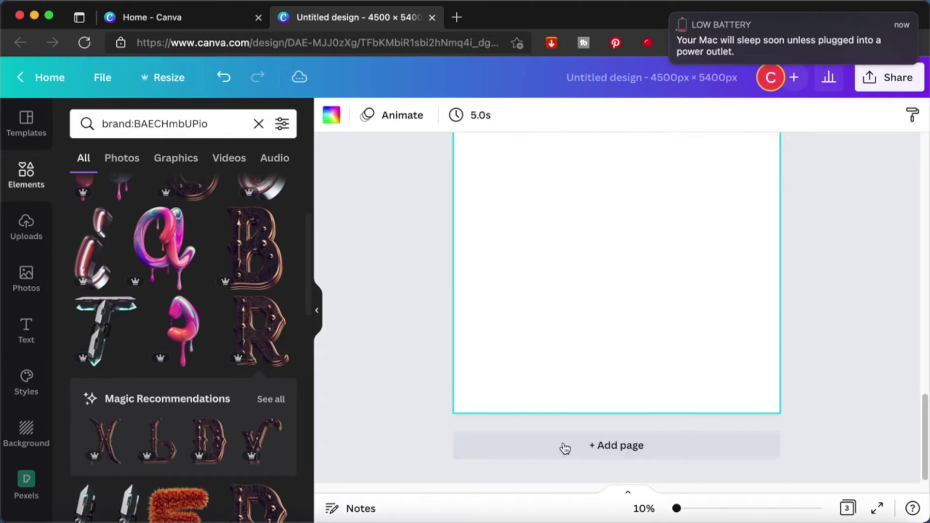
scroll(215, 318, "up", 3)
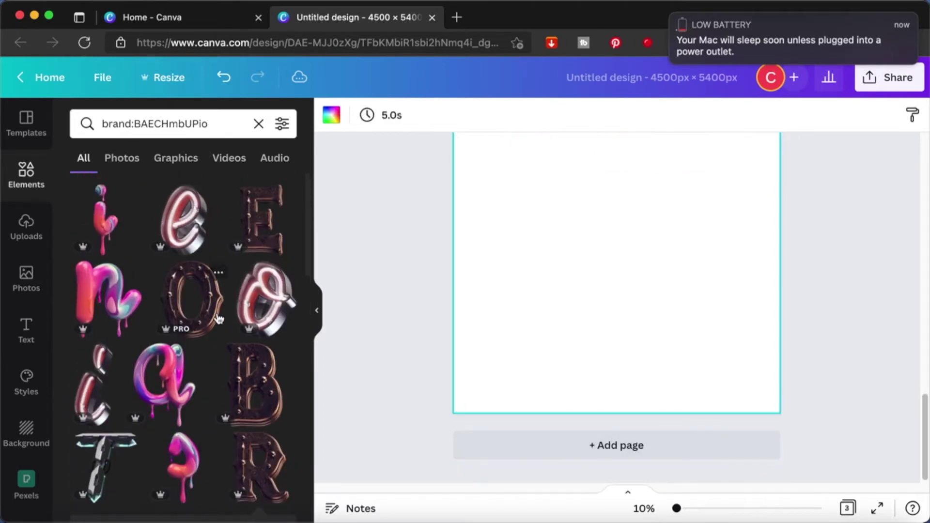
left_click(105, 291)
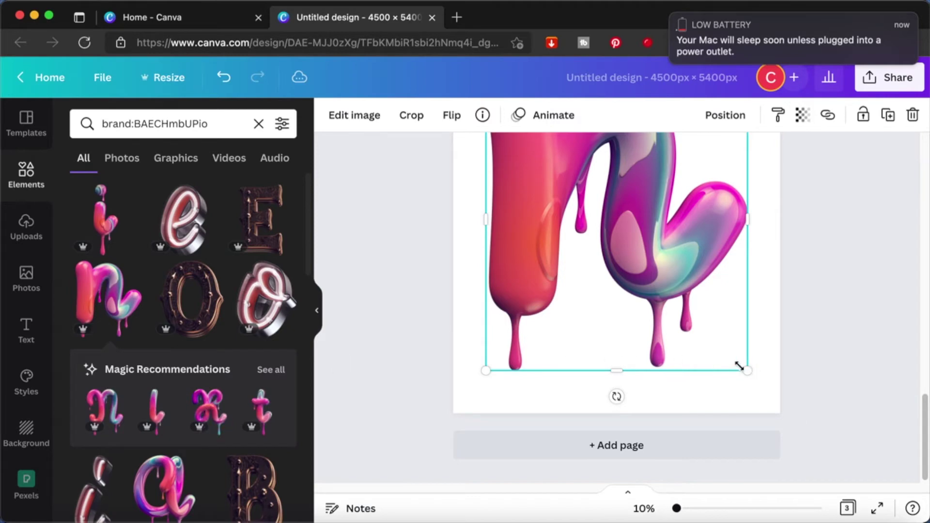
scroll(740, 365, "up", 2)
left_click_drag(745, 449, 528, 245)
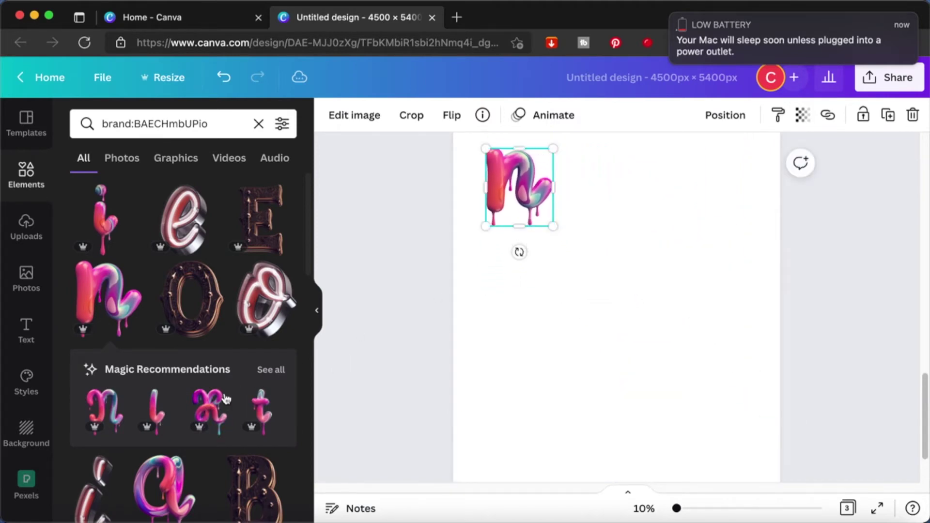
Add the matching drippy t and u from the recommendations, shrinking the u.
left_click(271, 369)
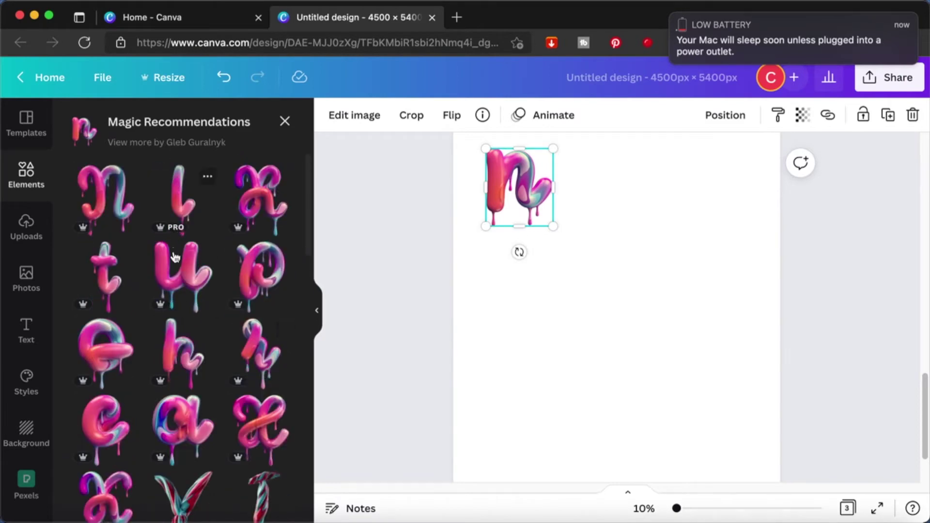
left_click(107, 276)
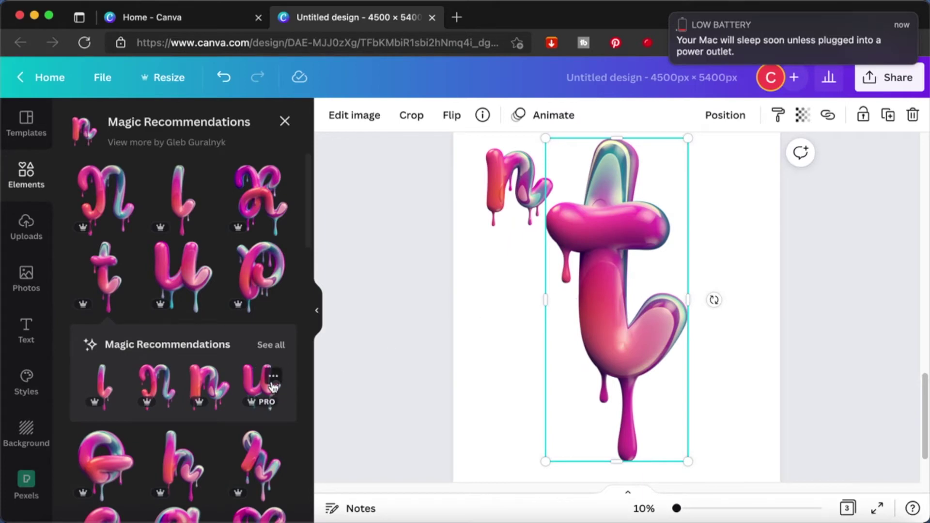
left_click(273, 380)
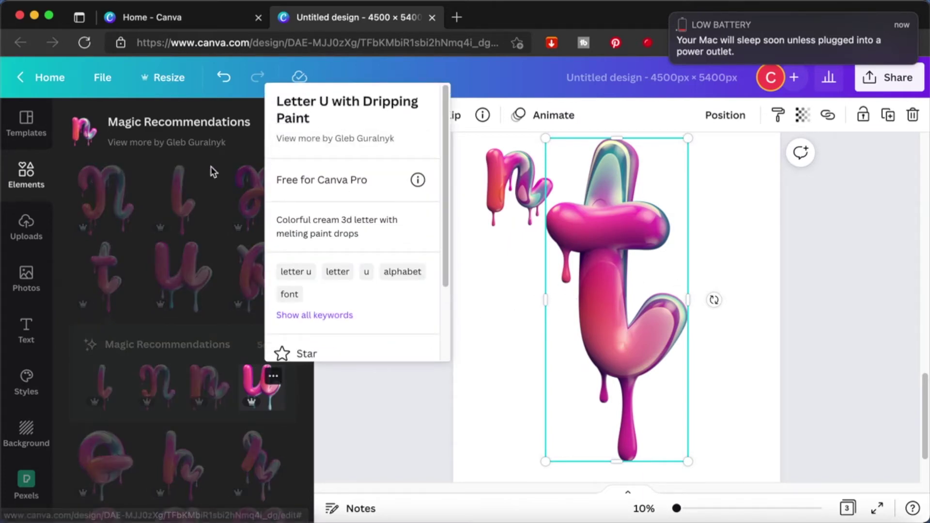
left_click(349, 415)
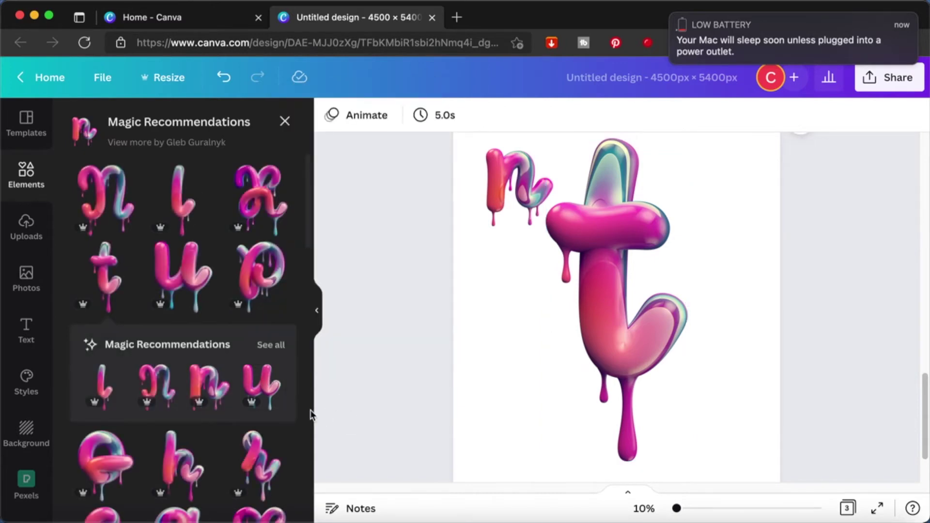
left_click(263, 382)
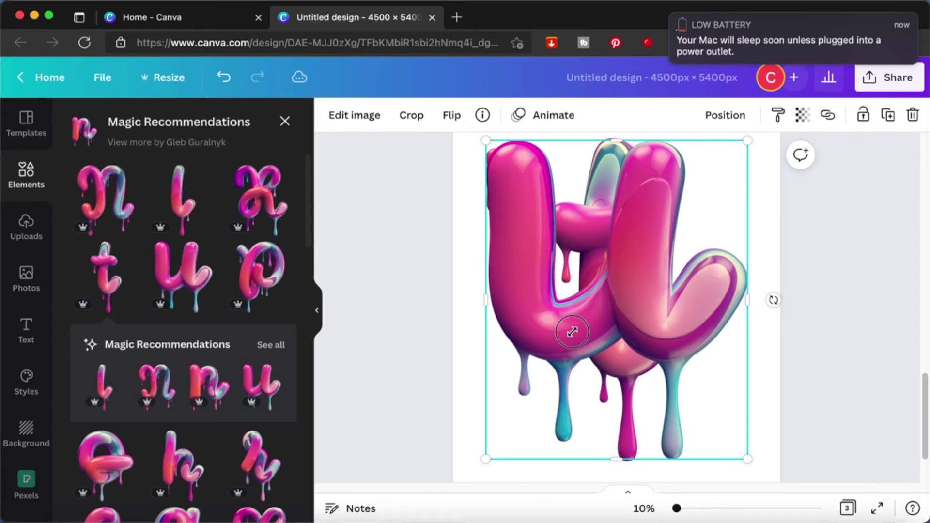
left_click_drag(572, 332, 552, 378)
Shrink the t and line the u and t up beside the n to spell 'nut', then add a blank page.
left_click(623, 255)
left_click_drag(548, 145, 638, 348)
left_click(494, 426, "shift")
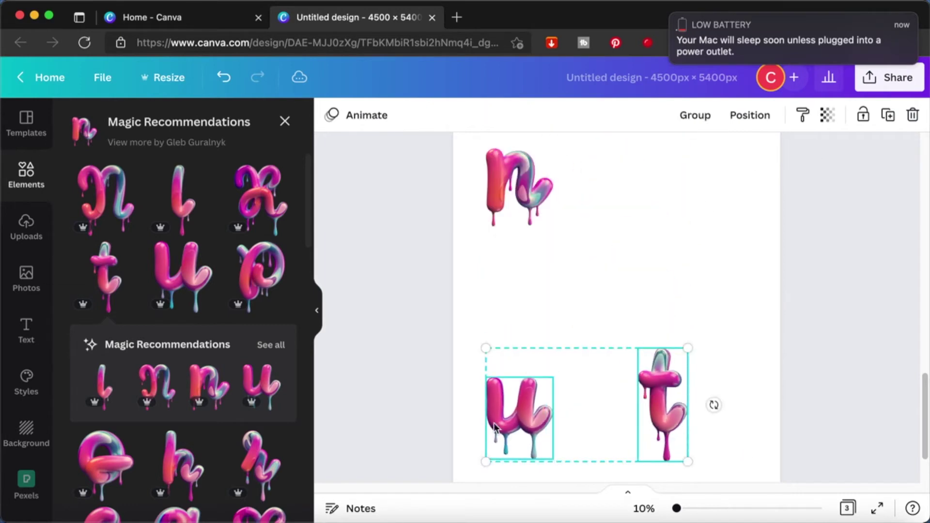
left_click_drag(494, 426, 584, 186)
left_click_drag(727, 194, 631, 194)
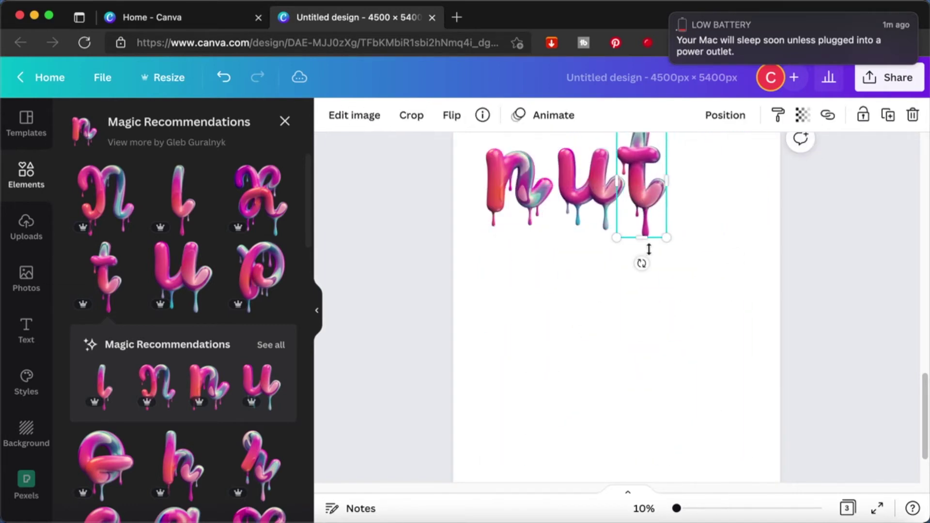
left_click(649, 248)
Place candy-cane striped W and I letters side by side, shrunk, near the top of page 4.
scroll(184, 315, "down", 10)
scroll(488, 388, "down", 3)
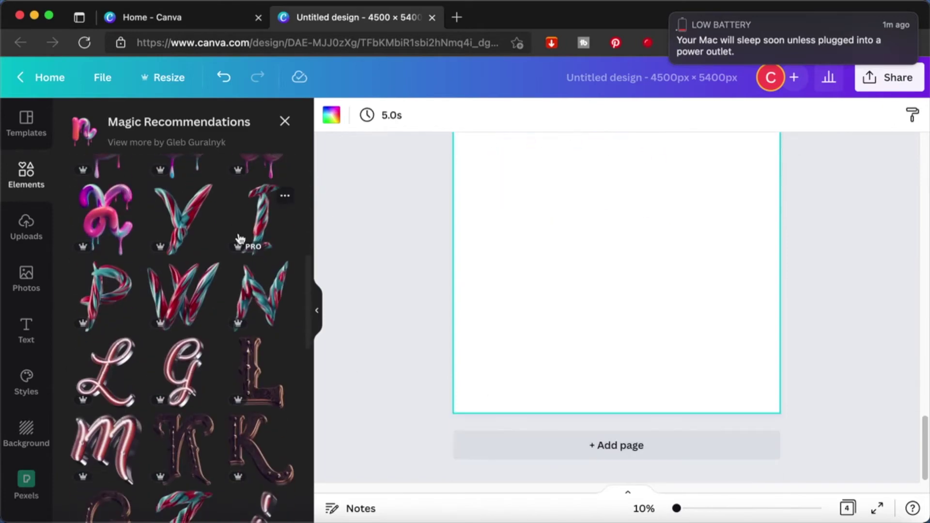
left_click(240, 239)
scroll(234, 307, "down", 15)
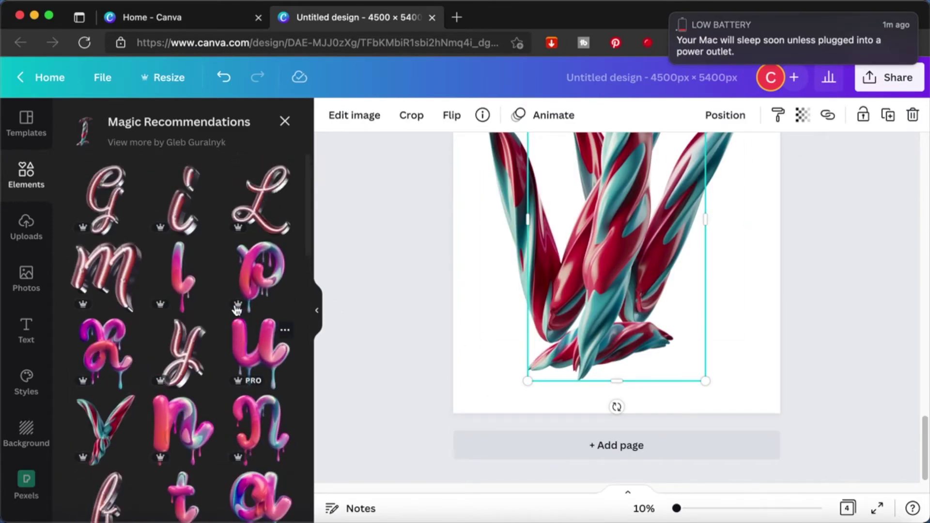
left_click(493, 206, "shift")
left_click_drag(748, 380, 610, 213)
scroll(609, 213, "up", 3)
left_click_drag(548, 254, 654, 252)
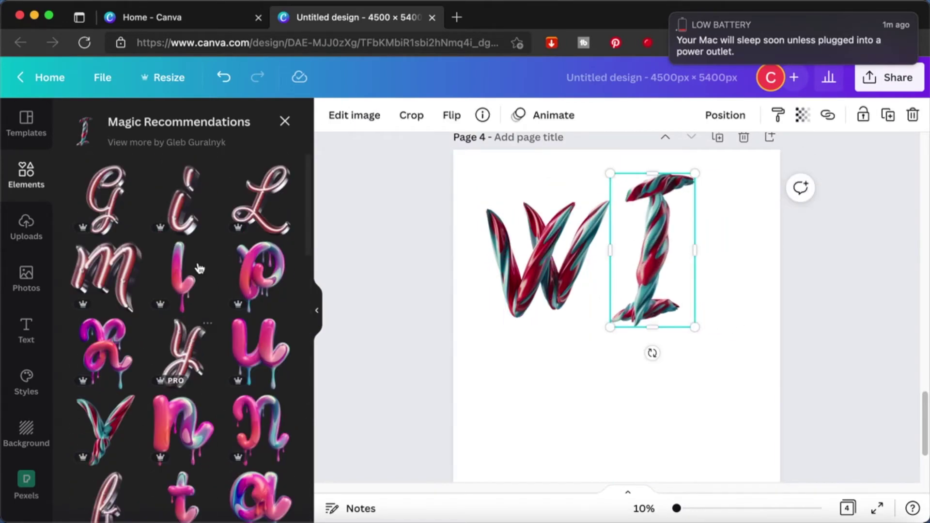
Add a blank fifth page to the design.
scroll(236, 346, "down", 5)
scroll(547, 444, "down", 3)
left_click(547, 444)
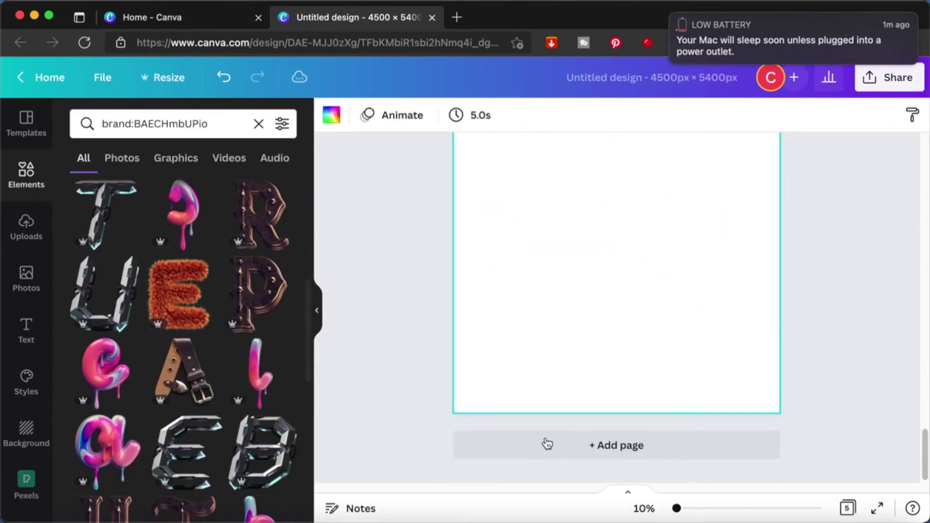
Add the fuzzy orange E, then check its similar letters and info details.
left_click(185, 293)
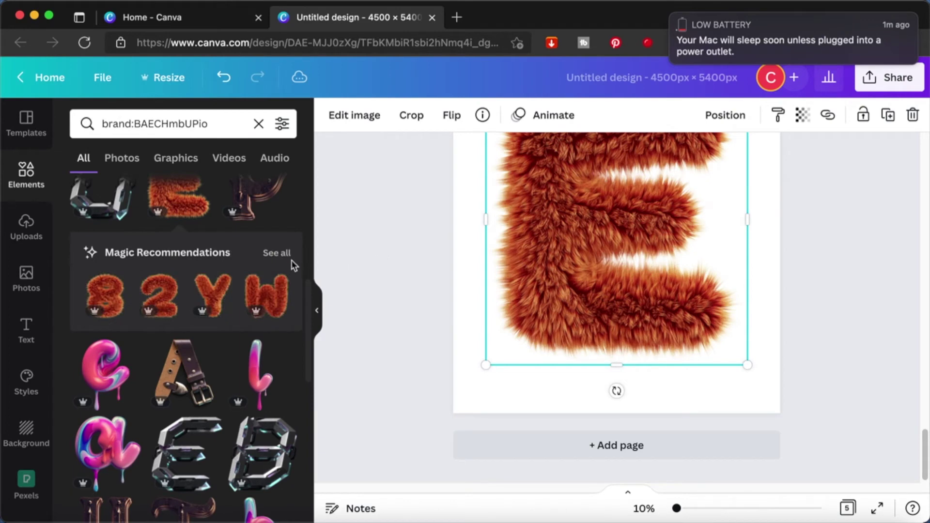
left_click(286, 253)
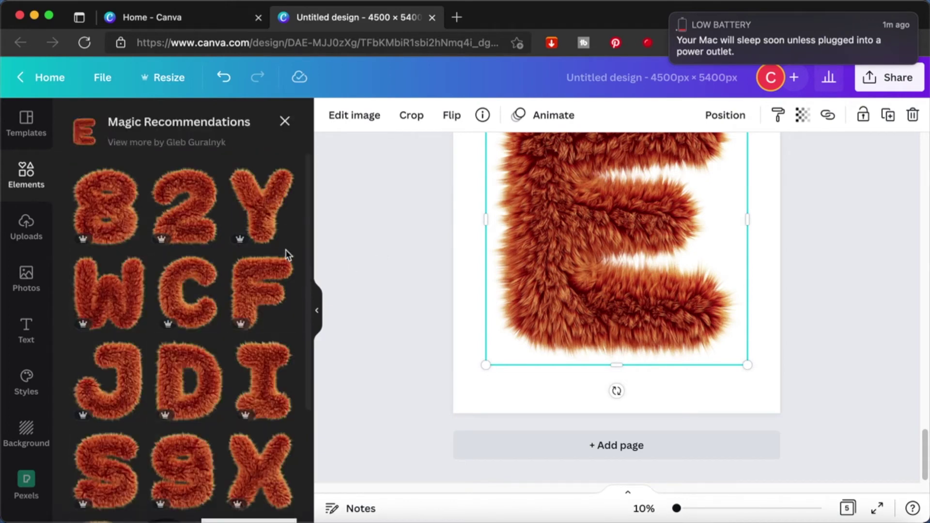
scroll(288, 253, "down", 3)
scroll(205, 328, "up", 3)
left_click(482, 116)
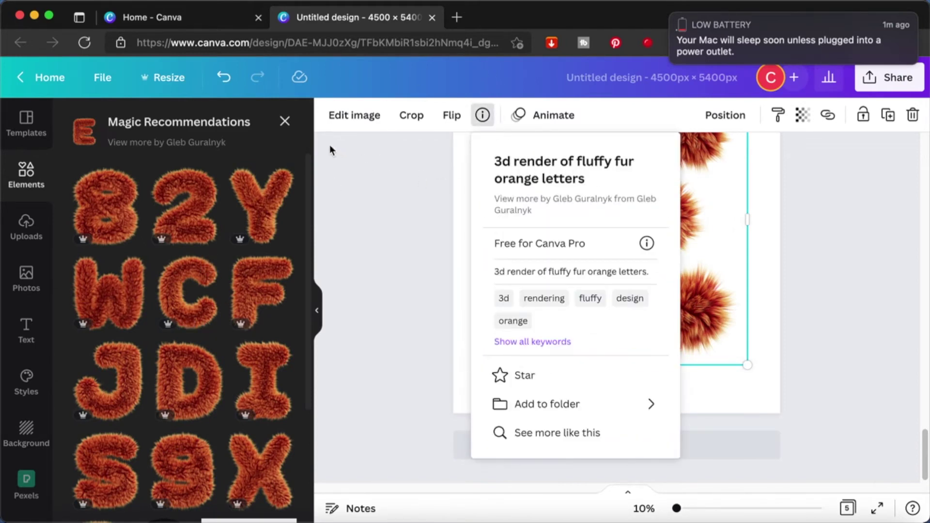
left_click(285, 122)
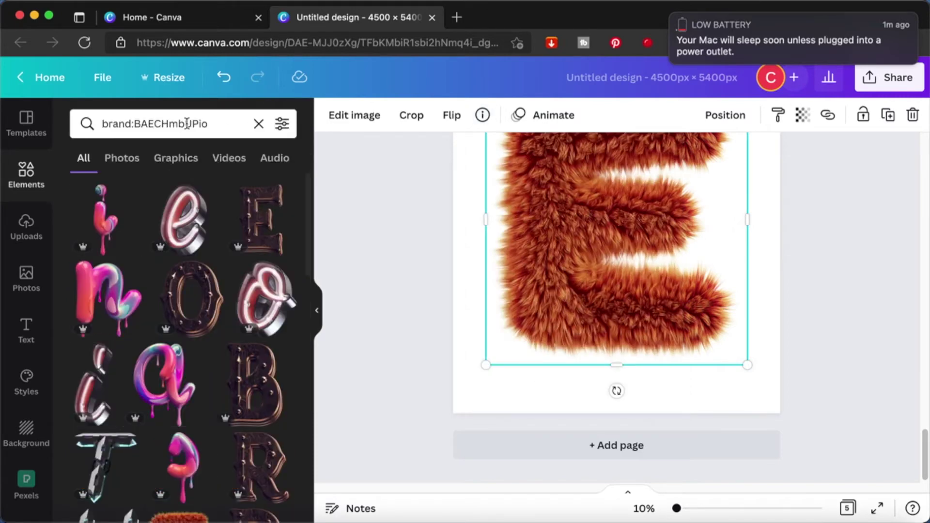
Search elements for 'fluffy letter' and scroll through the results.
left_click(189, 123)
type("fluf")
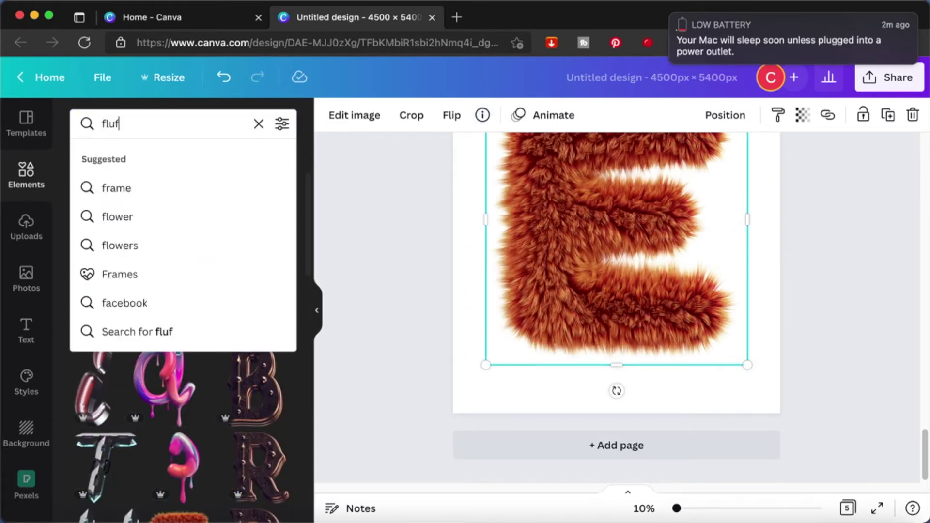
type("fy letter")
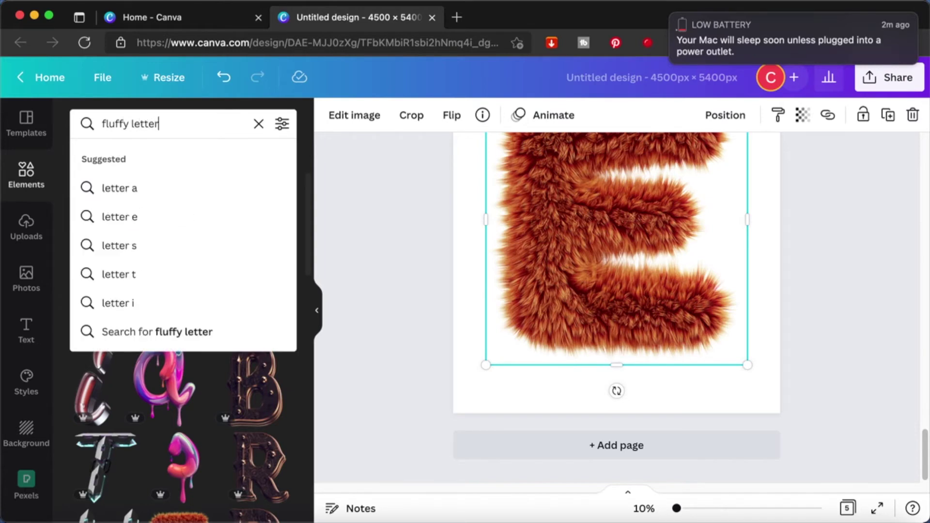
key("Return")
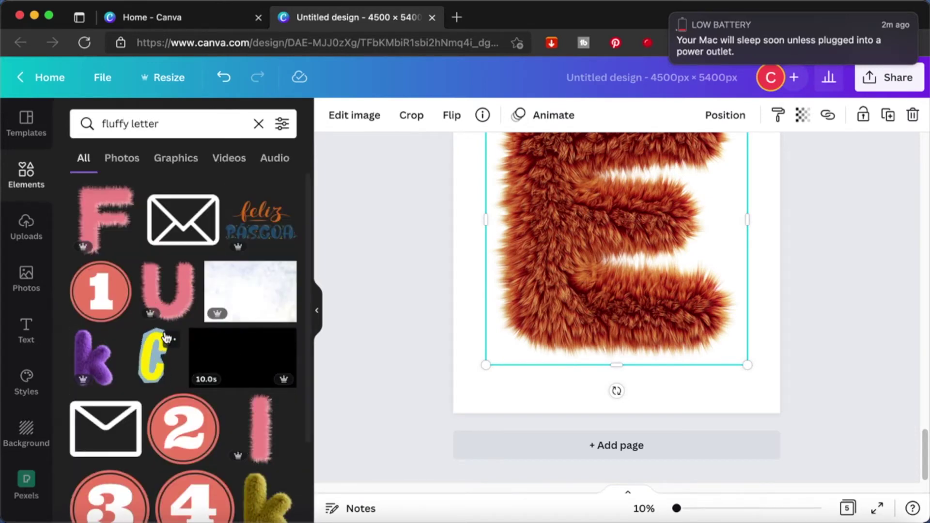
scroll(166, 338, "down", 5)
scroll(166, 335, "down", 5)
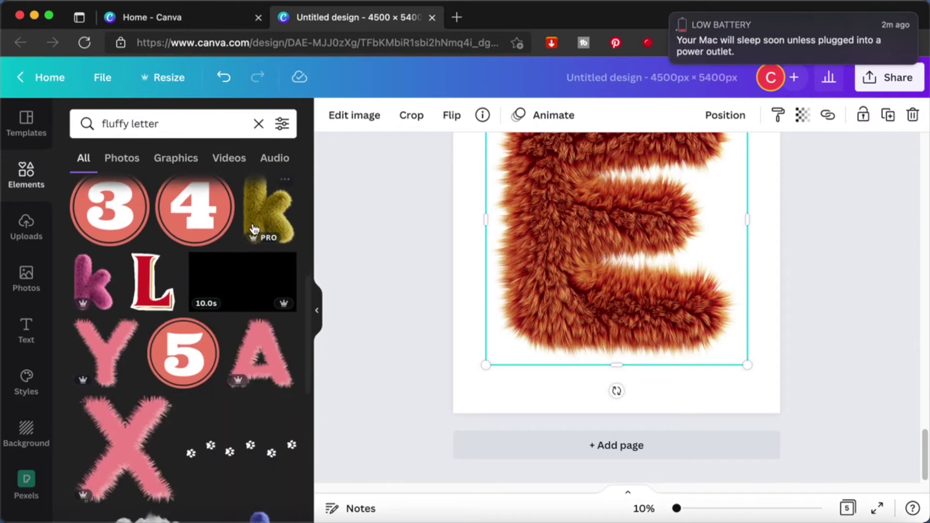
scroll(126, 421, "down", 8)
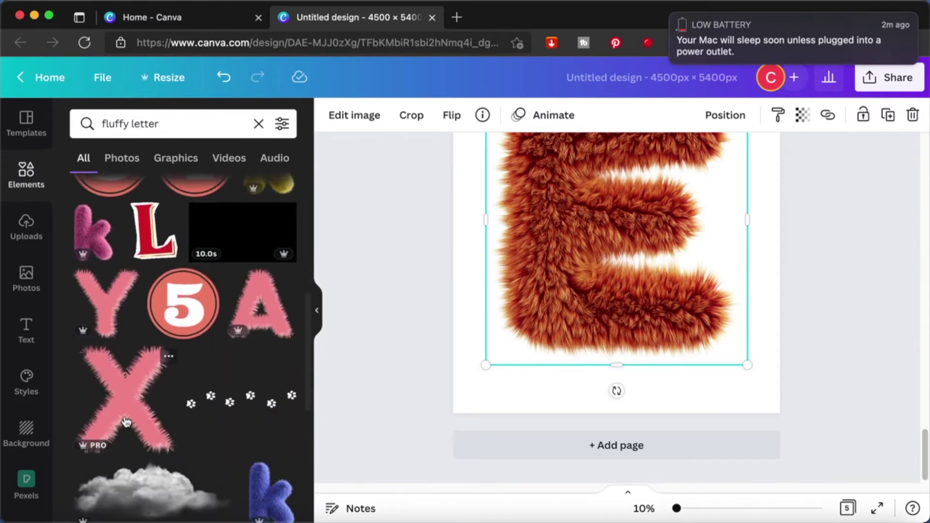
scroll(126, 421, "down", 7)
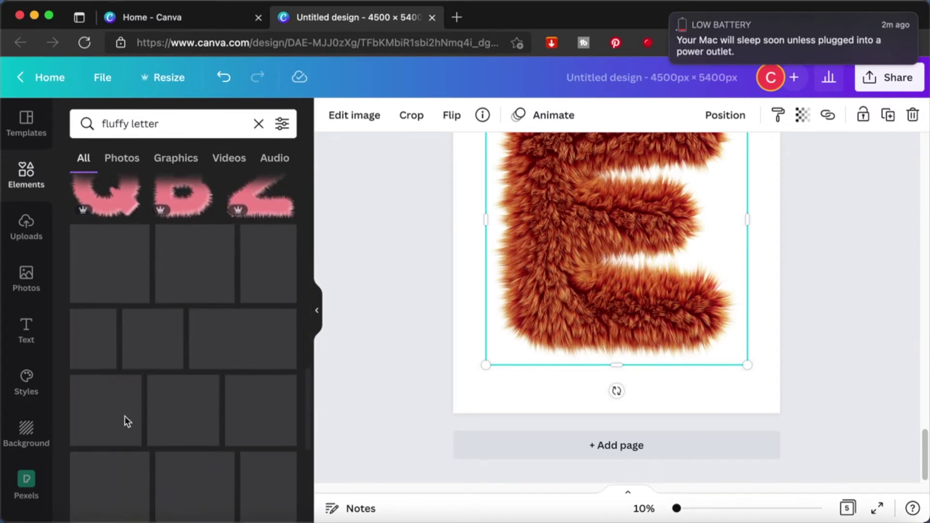
Refine the search to 'fluffy letter brown' and browse the results.
left_click(178, 127)
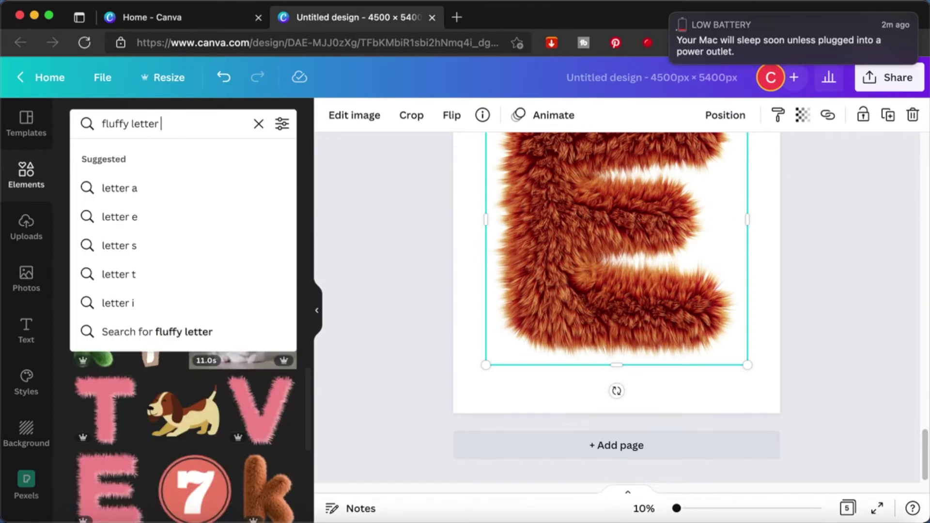
type("brown")
left_click(194, 332)
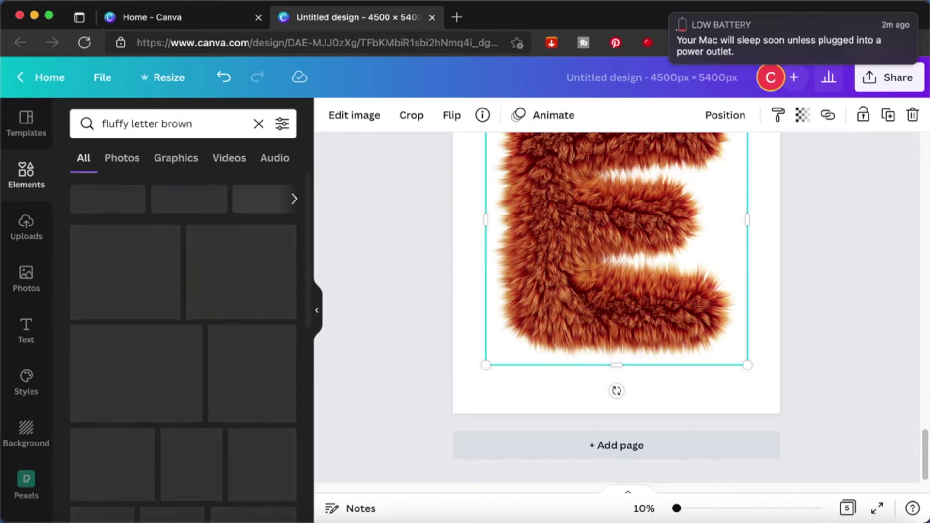
scroll(194, 332, "down", 15)
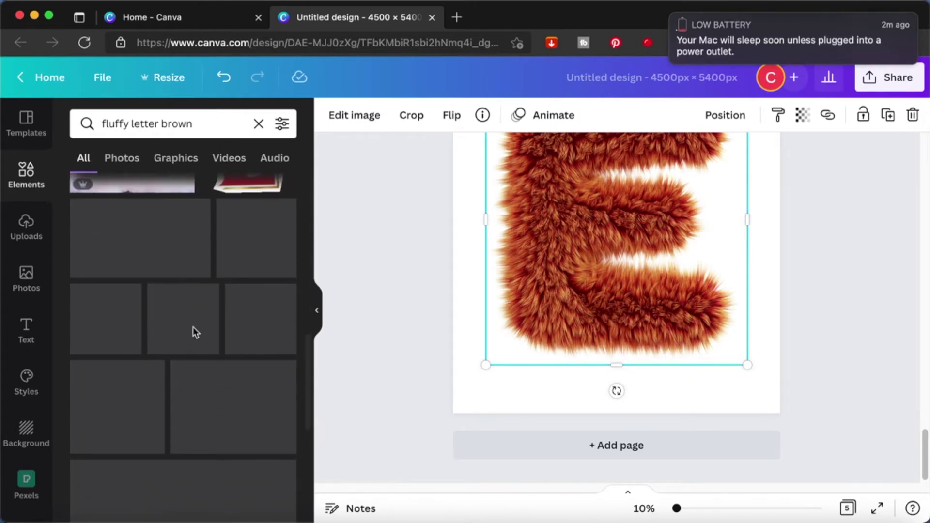
scroll(194, 332, "down", 3)
scroll(195, 333, "down", 4)
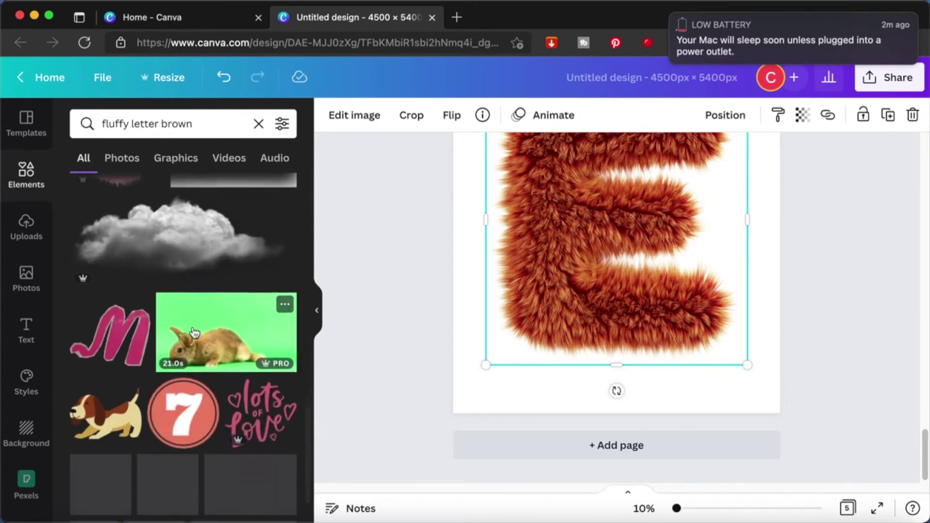
View the fluffy E graphic's title and keywords in its info panel.
left_click(483, 120)
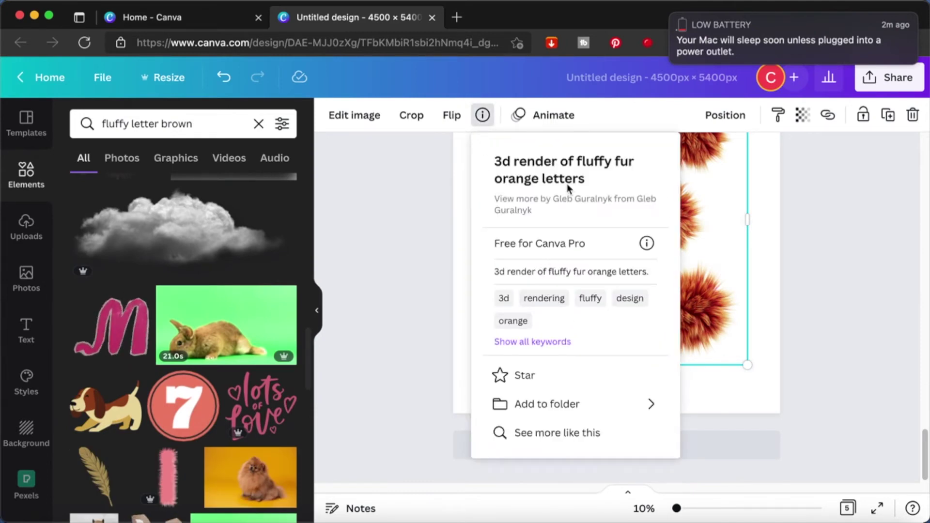
left_click(496, 160)
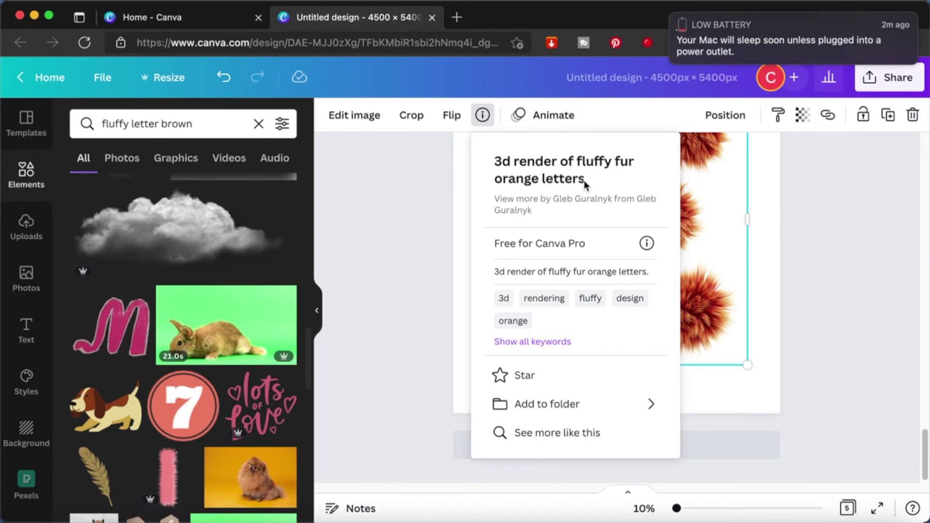
left_click_drag(498, 173, 494, 157)
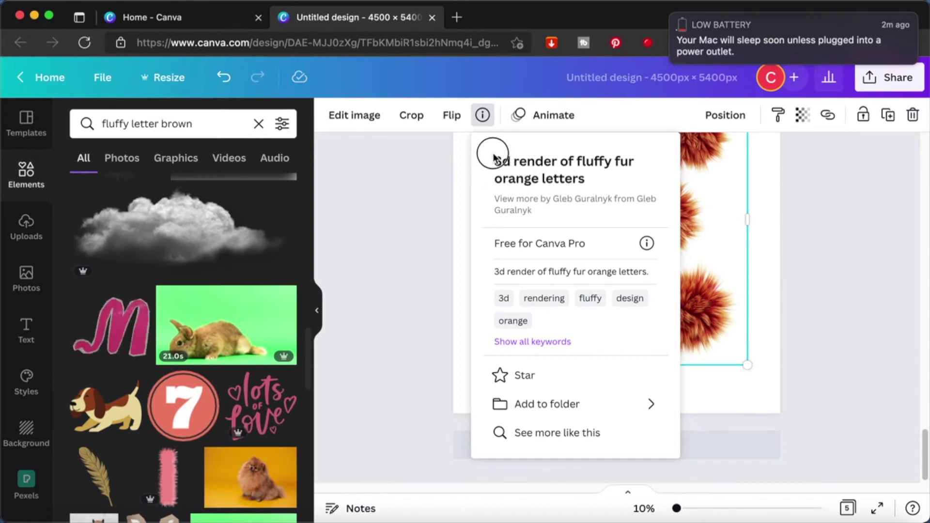
triple_click(180, 124)
Search elements for '3d render fluffy letter'.
type("3")
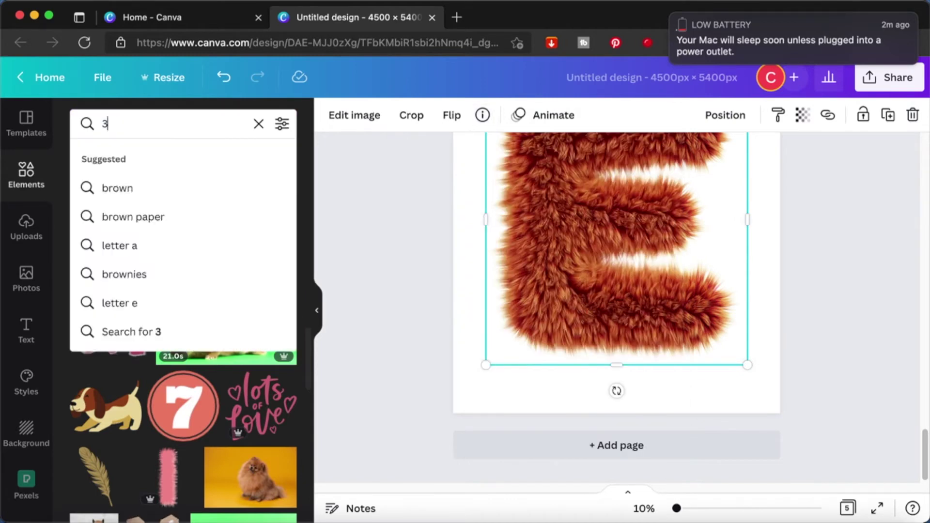
type("d render f")
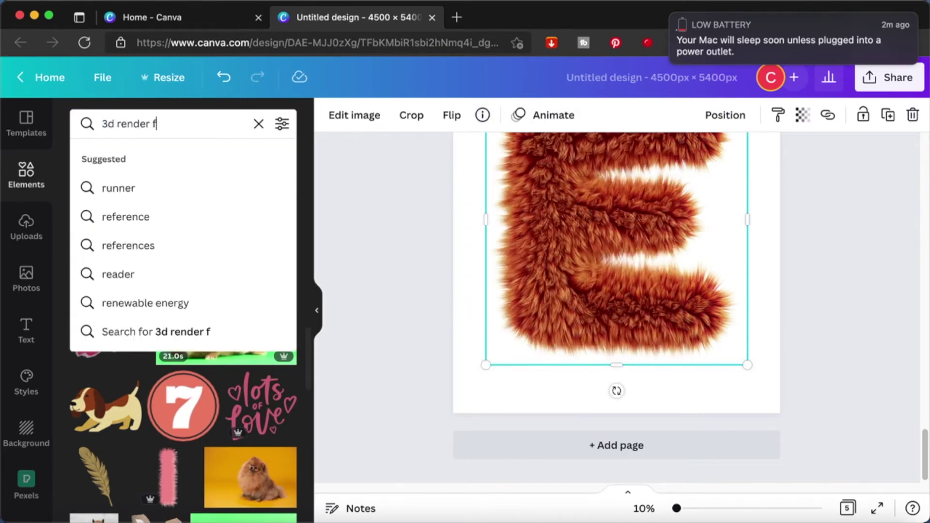
type("luffy")
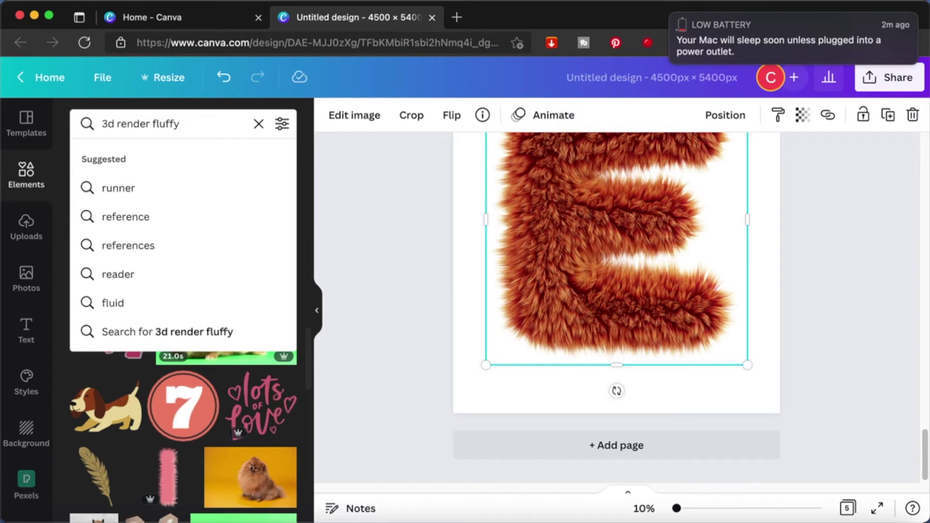
key("Return")
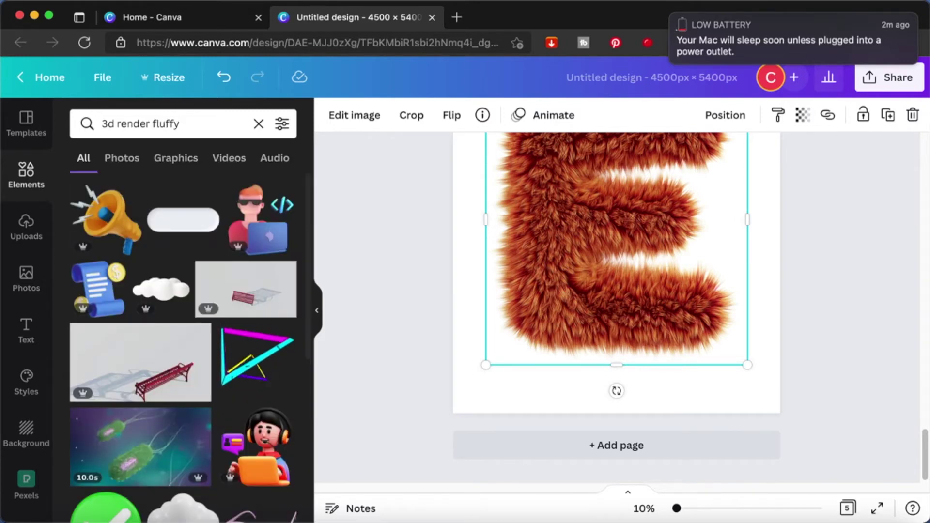
left_click(195, 127)
type("l")
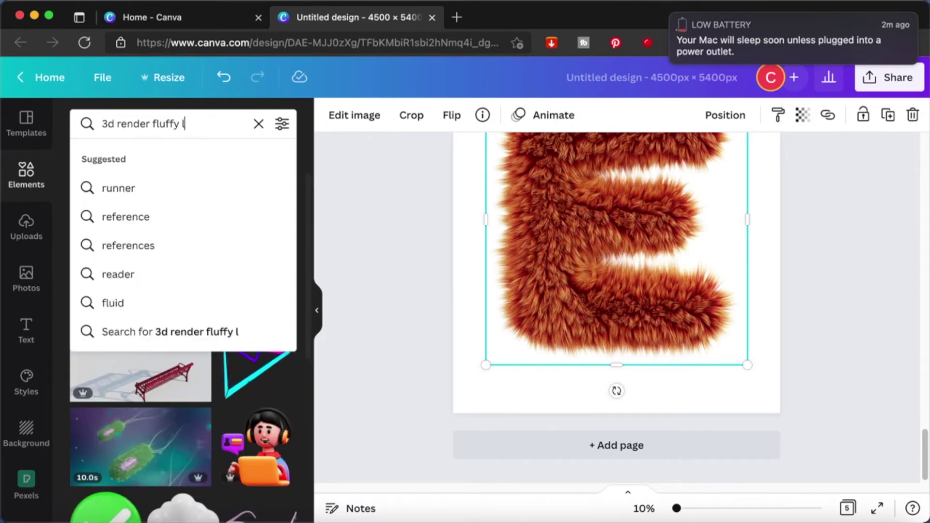
type("etter")
key("Return")
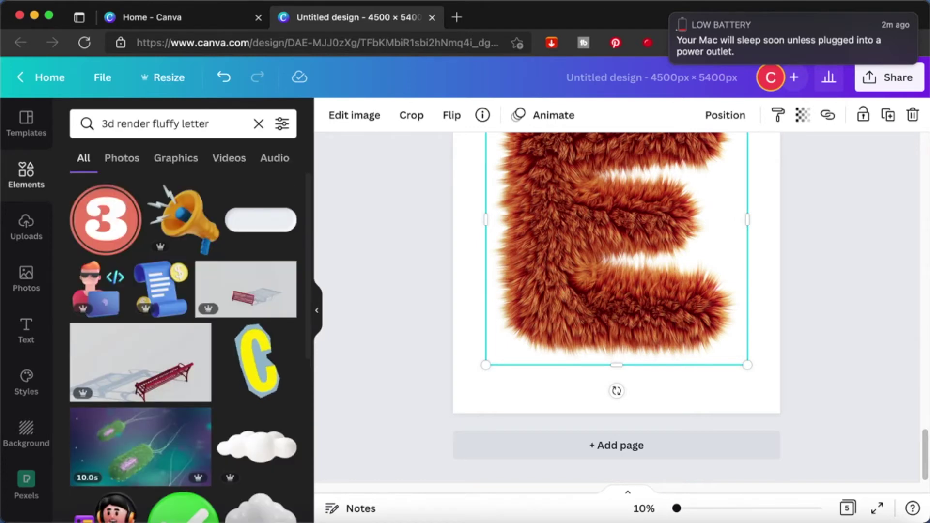
scroll(202, 245, "down", 10)
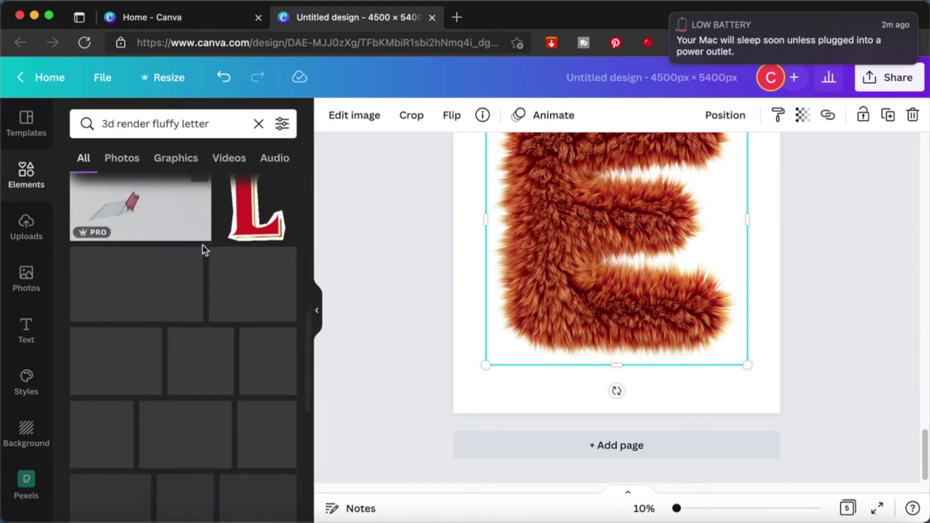
scroll(203, 245, "down", 2)
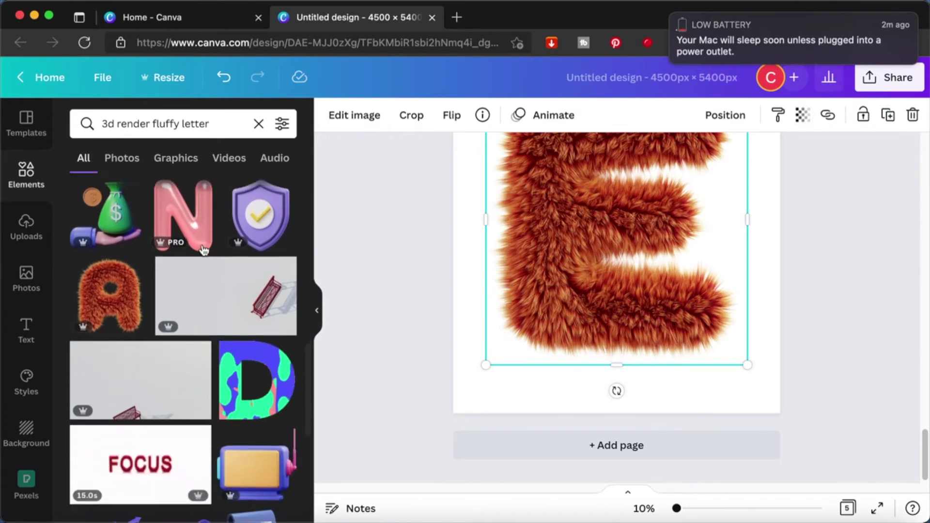
Swap the E for fluffy fur letters from the same set and resize the fluffy U.
left_click(112, 245)
left_click(271, 322)
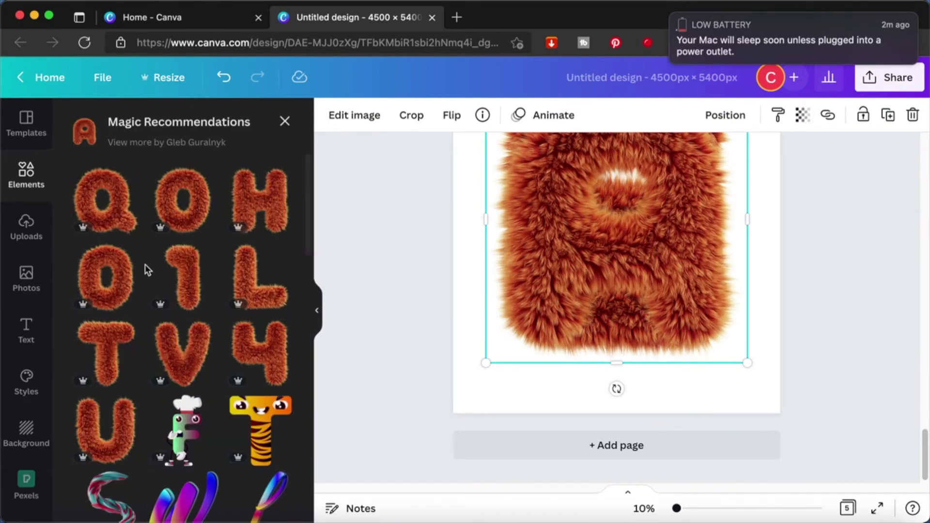
left_click(261, 203)
scroll(106, 435, "down", 3)
left_click(123, 248)
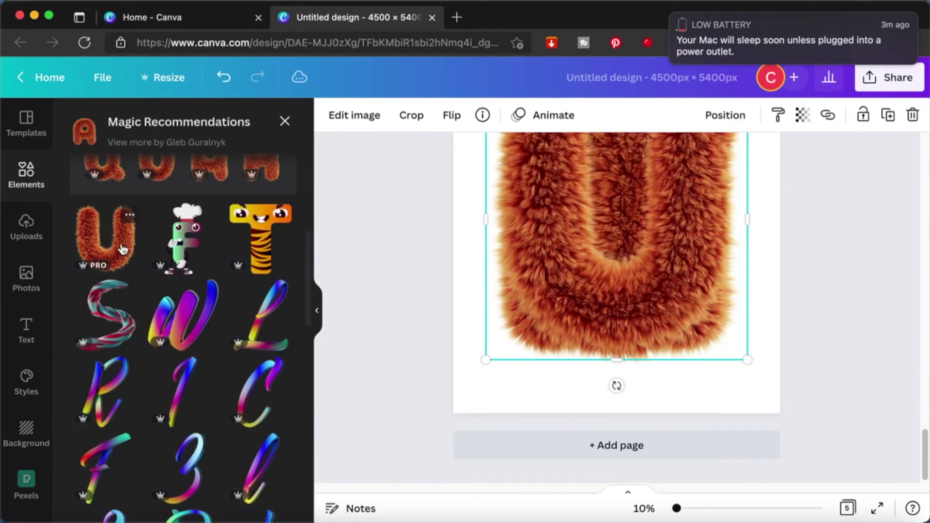
mouse_move(754, 437)
left_mouse_down()
mouse_move(623, 318)
mouse_move(747, 453)
left_mouse_up()
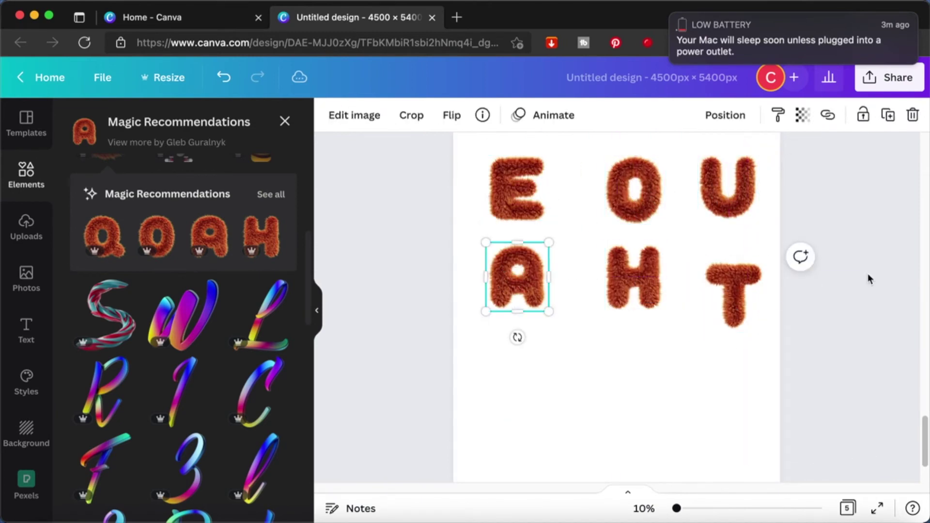
scroll(623, 339, "down", 5)
Add a sixth page with the tiger-striped T and view its details.
left_click(623, 445)
scroll(208, 392, "down", 5)
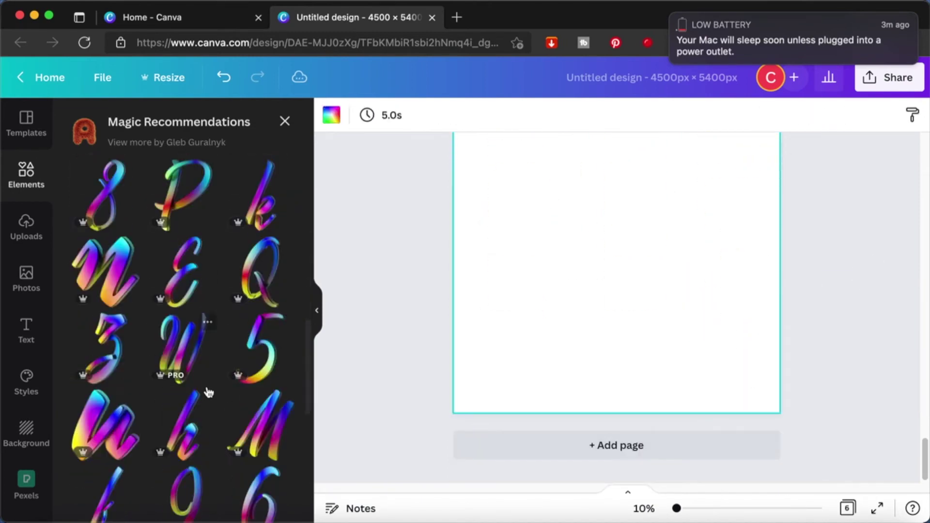
scroll(209, 392, "up", 10)
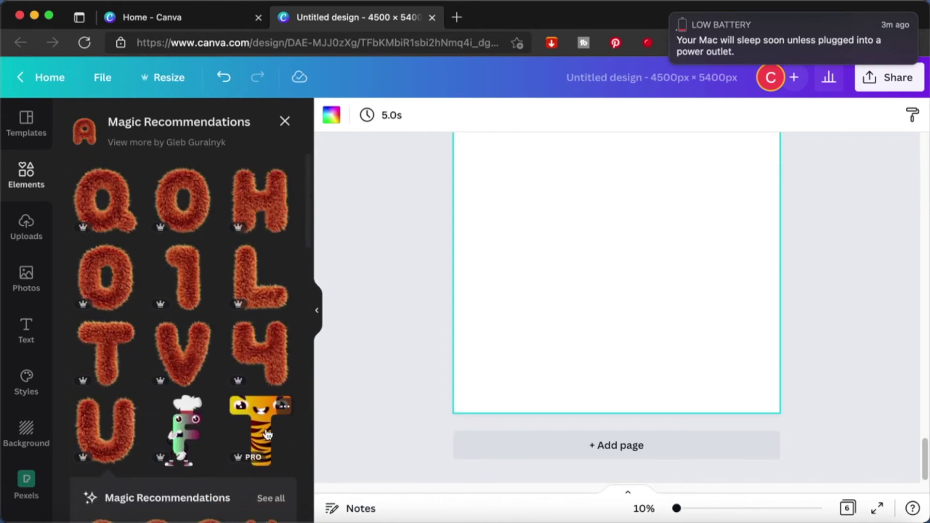
left_click(268, 434)
left_click(482, 115)
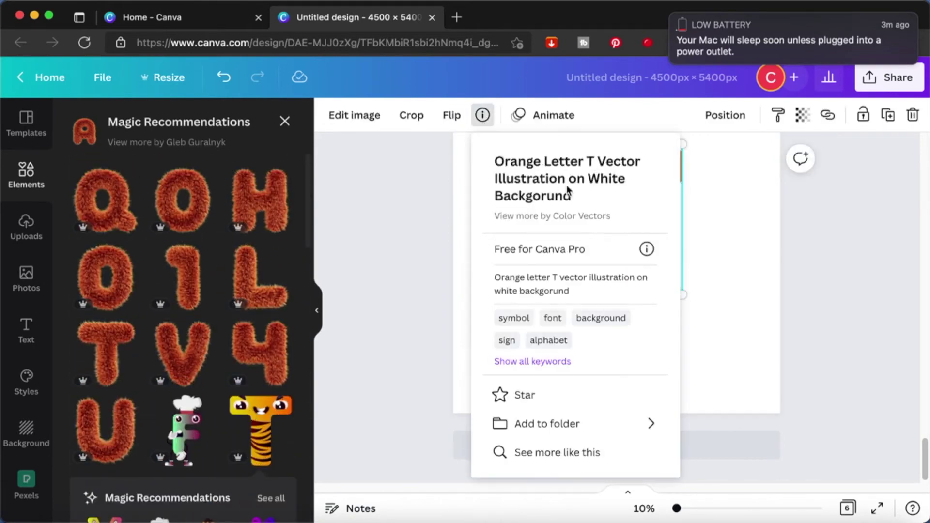
Add the chef-hat F, move it to the lower left, and view its details.
left_click(184, 431)
left_click_drag(621, 151, 513, 235)
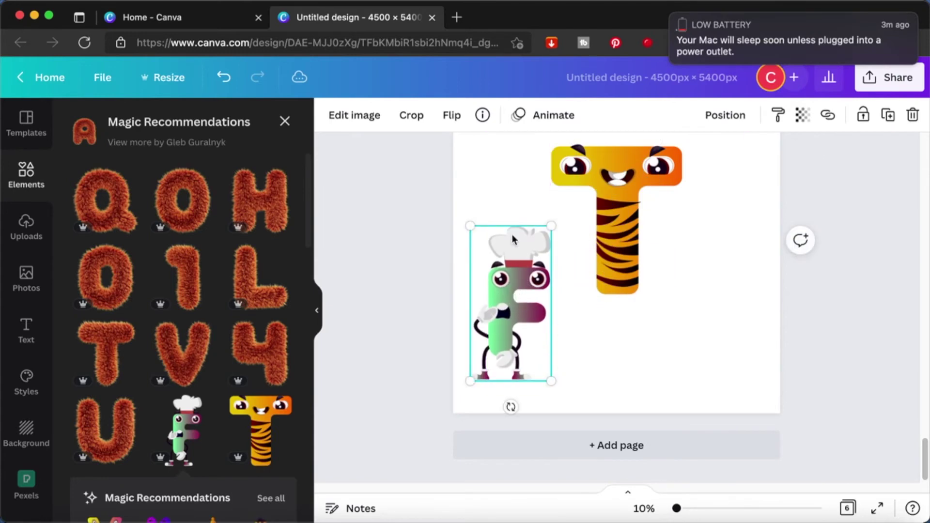
left_click(482, 115)
Search elements for 'chef hat font letter', then narrow it to 'chef hat letter'.
left_click(284, 122)
type("chef hat font")
key("Return")
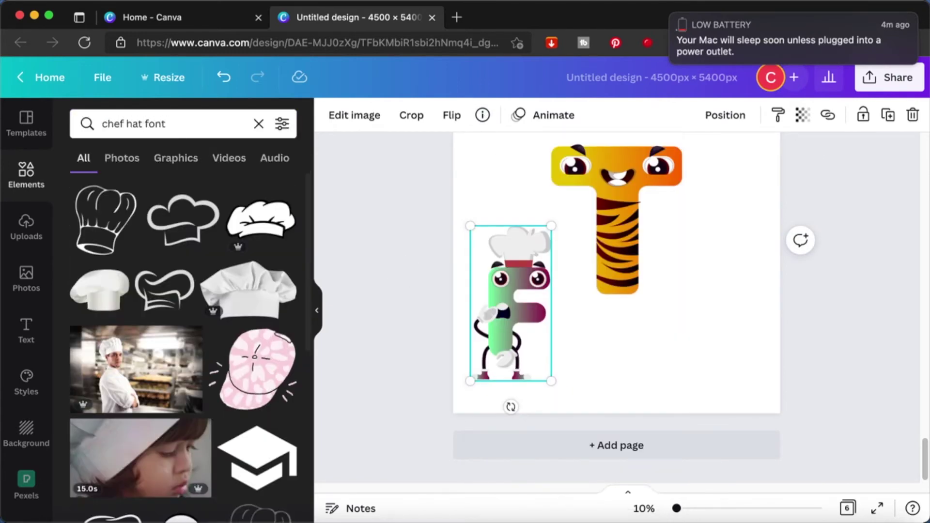
type("letter")
key("Return")
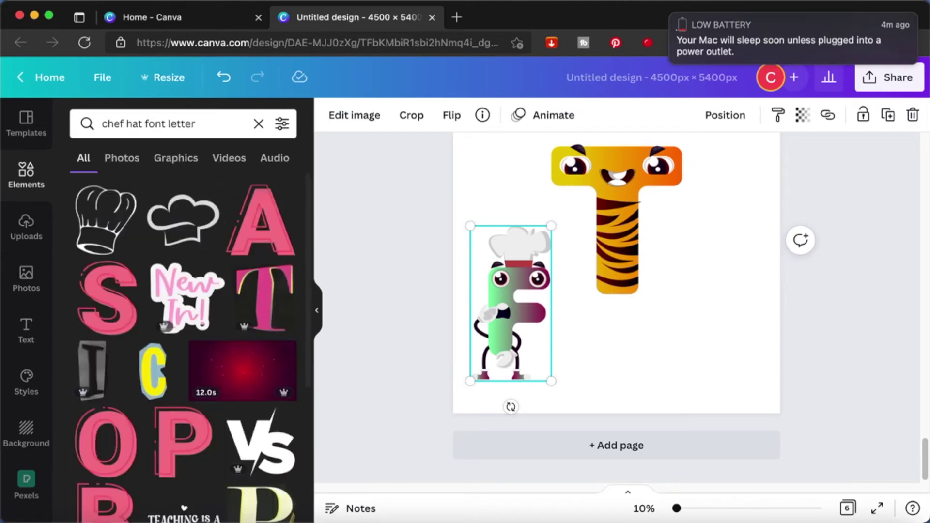
left_click(155, 124)
key("BackSpace")
key("BackSpace")
key("BackSpace")
key("BackSpace")
key("BackSpace")
key("Return")
scroll(174, 278, "down", 5)
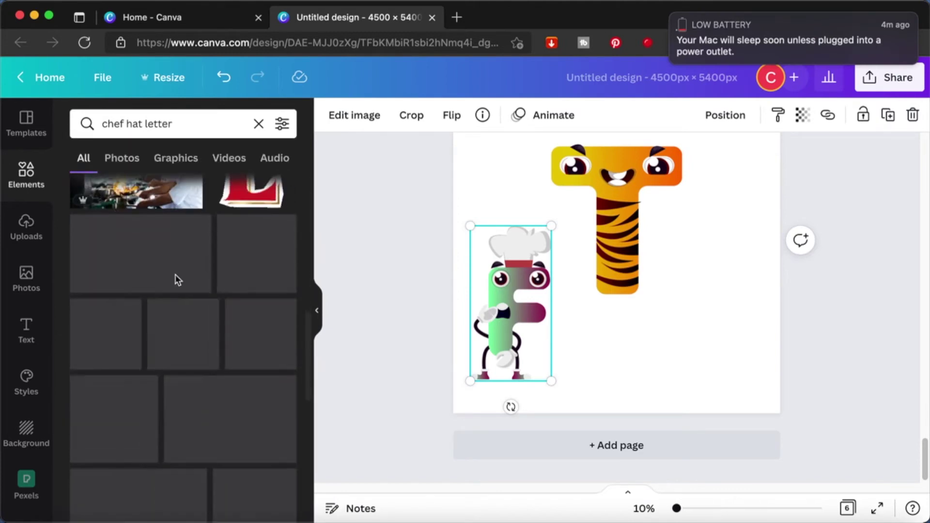
Clear the search and browse the general graphics library.
left_click(27, 172)
scroll(248, 422, "down", 8)
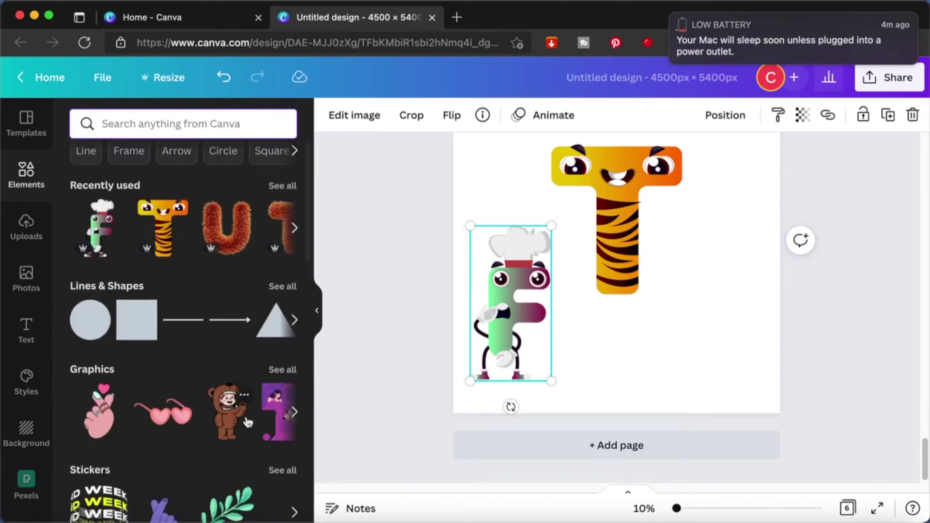
scroll(248, 422, "down", 5)
scroll(248, 421, "up", 10)
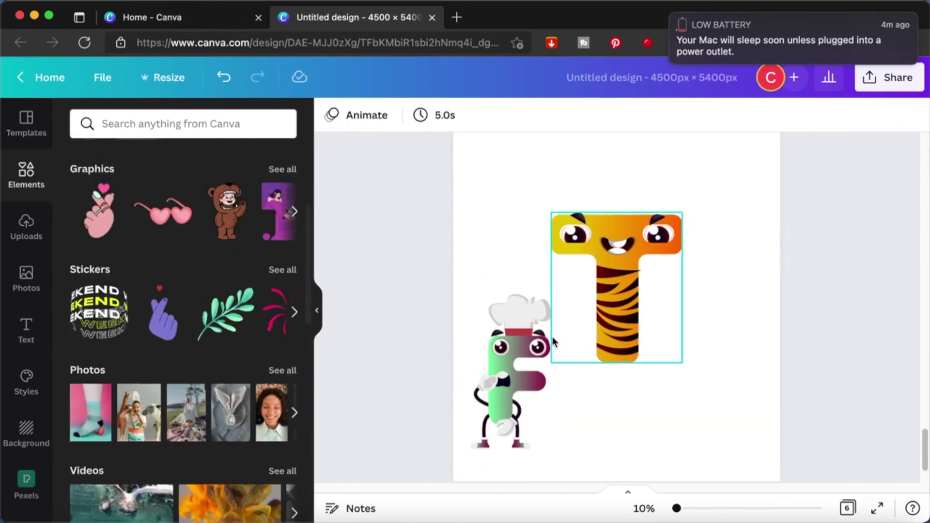
scroll(290, 257, "up", 5)
scroll(284, 199, "down", 4)
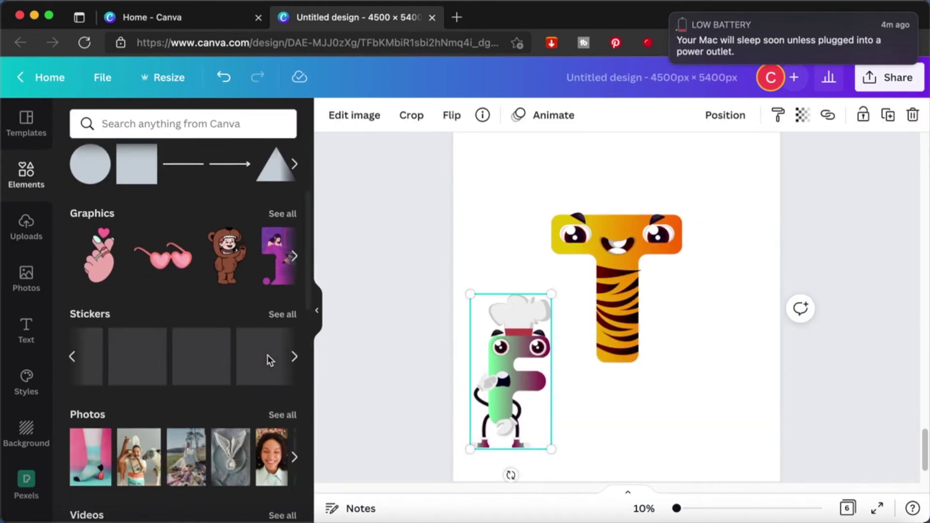
scroll(406, 347, "down", 2)
Look through the Photos, Text and Elements panels and select the tiger-striped T.
left_click(26, 277)
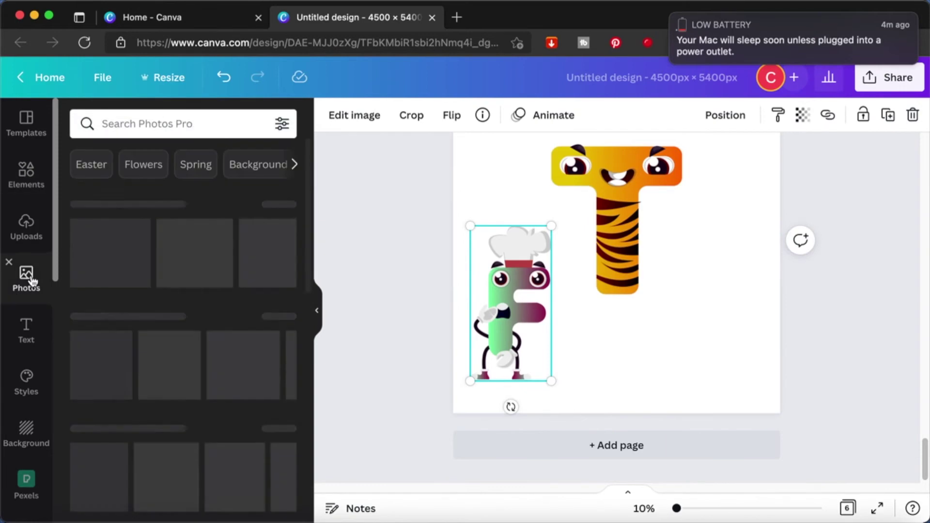
left_click(25, 347)
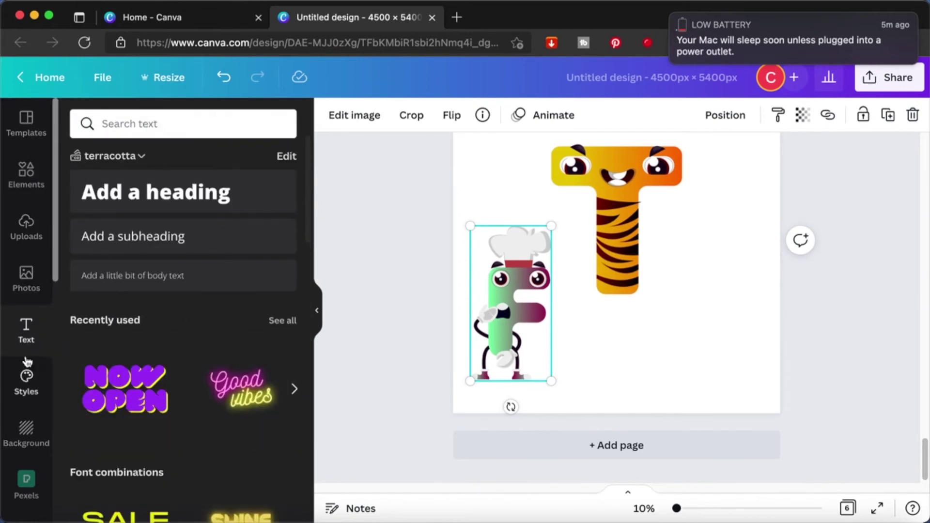
left_click(31, 180)
scroll(279, 185, "down", 5)
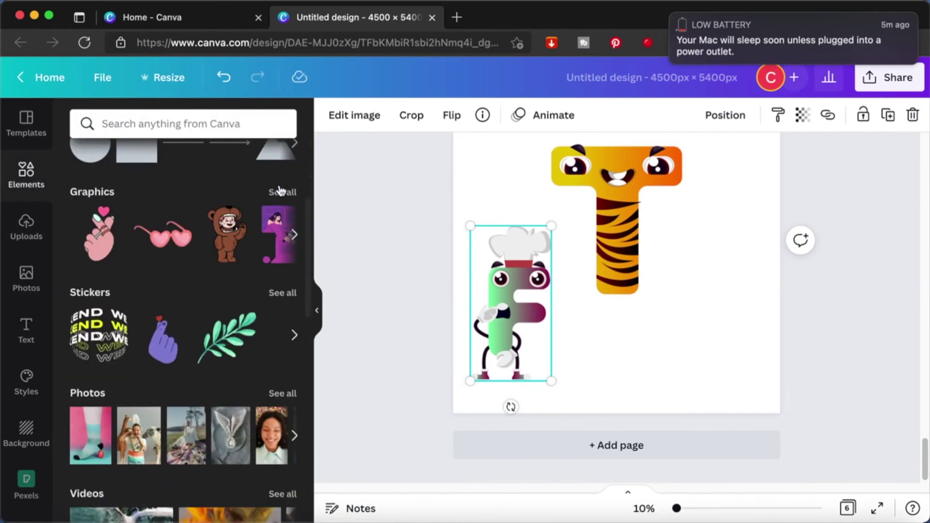
left_click(683, 150)
Add a heading text box to the seventh page and delete its placeholder wording.
scroll(298, 201, "up", 5)
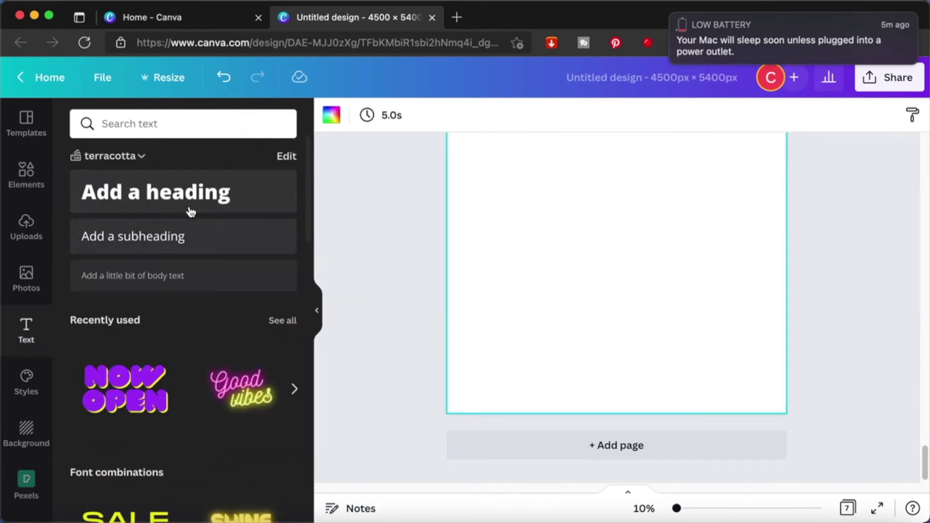
left_click(190, 212)
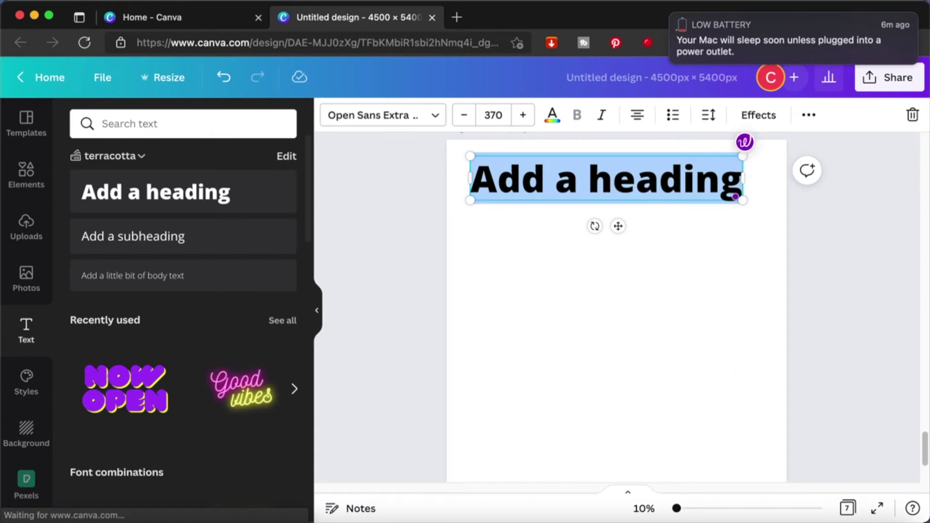
key("BackSpace")
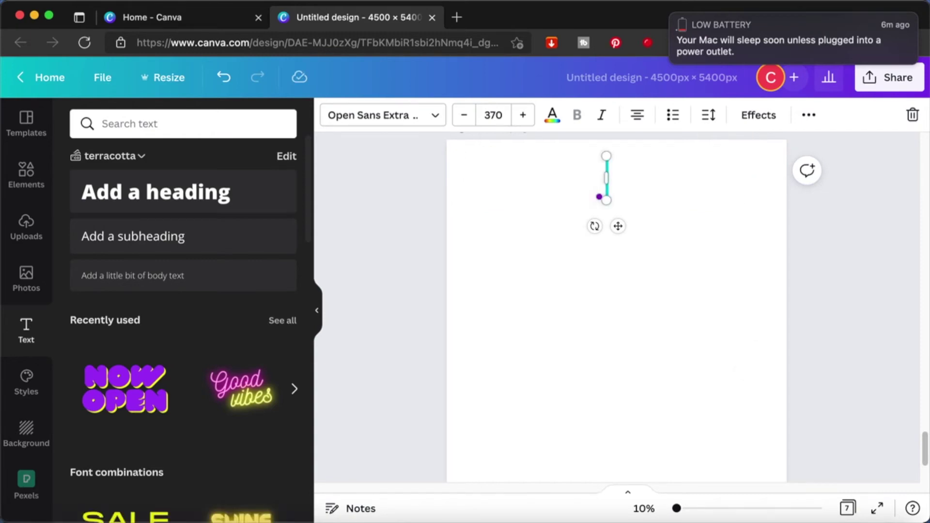
Type fonts, alphabets, 3d letters, honey font and dripping font on separate lines.
type("font")
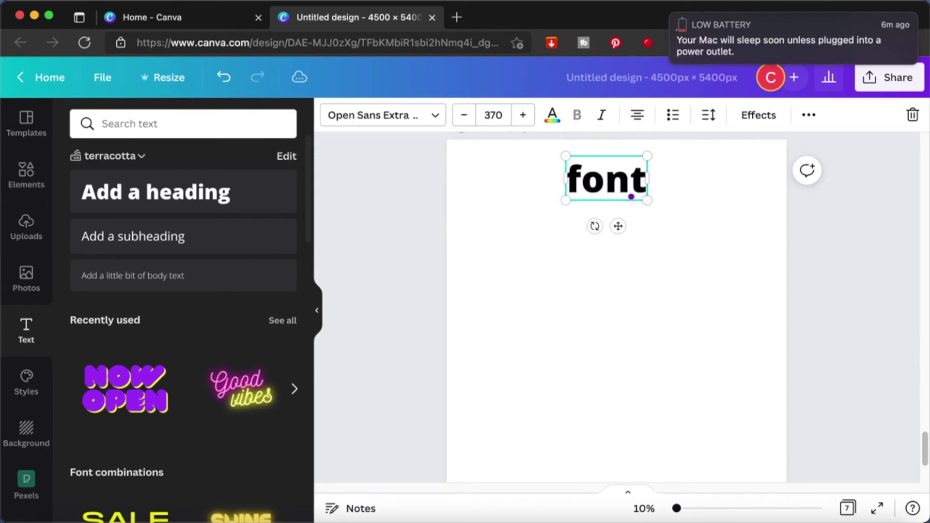
type("s")
key("Return")
type("alp")
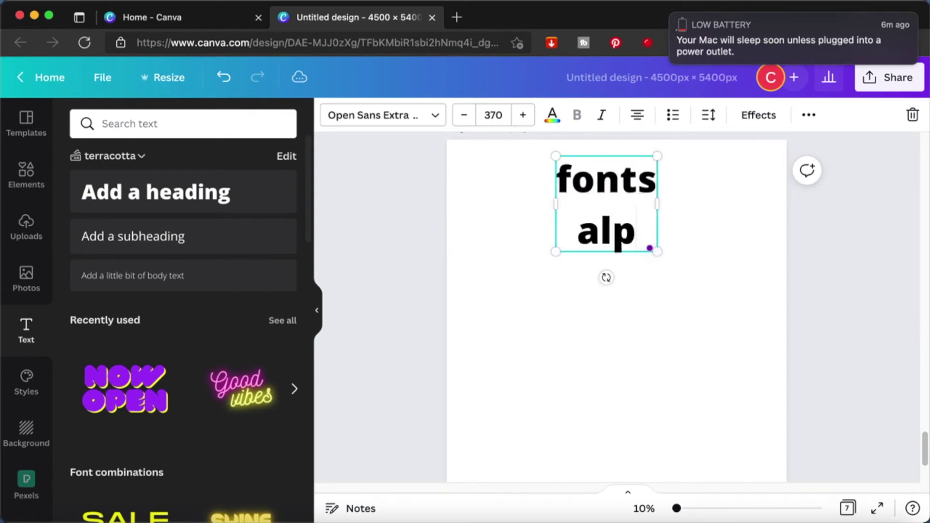
type("habets")
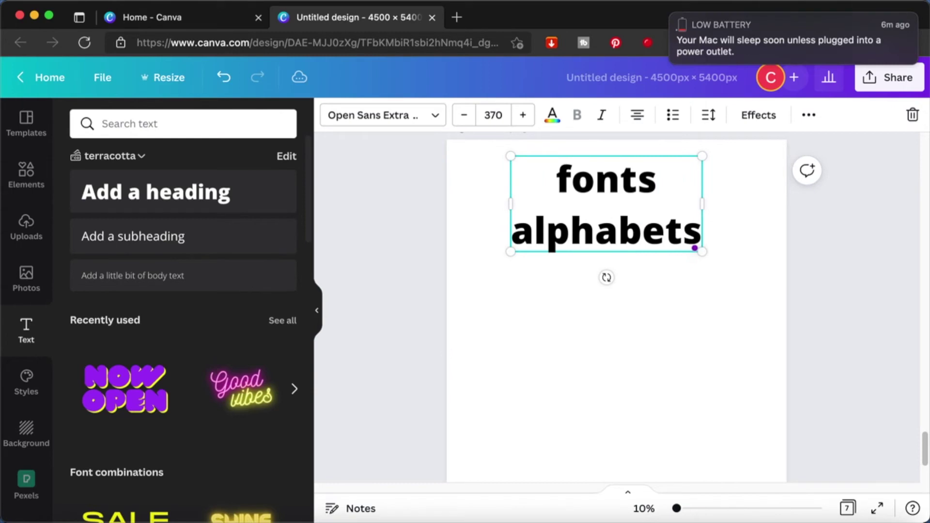
key("Return")
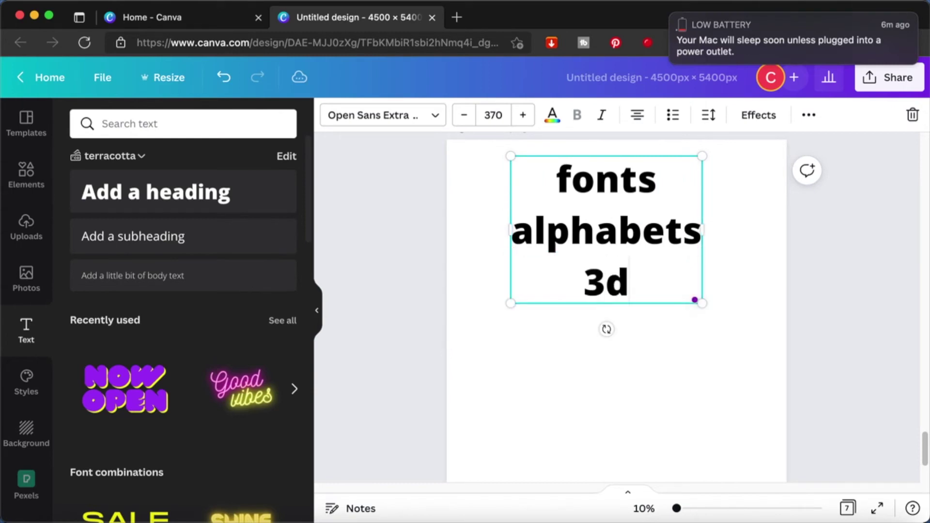
type("3d letters")
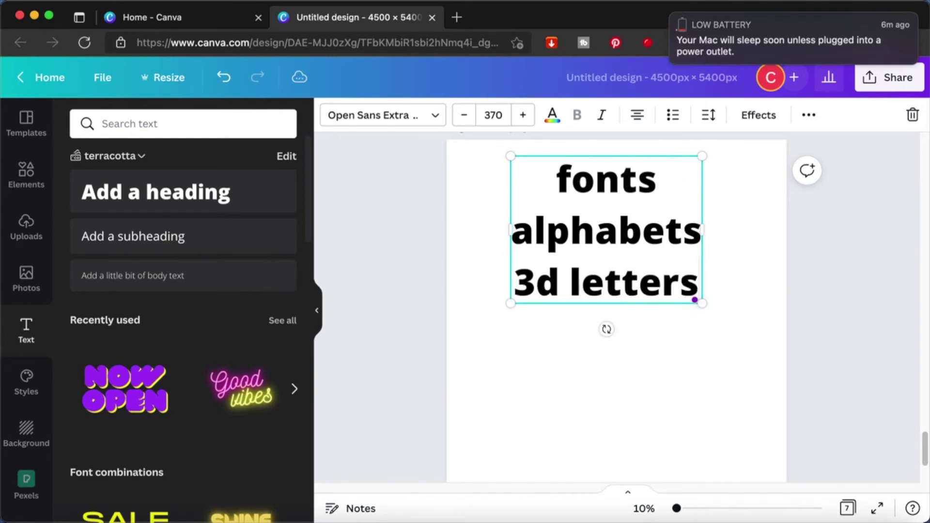
key("Return")
type("honey")
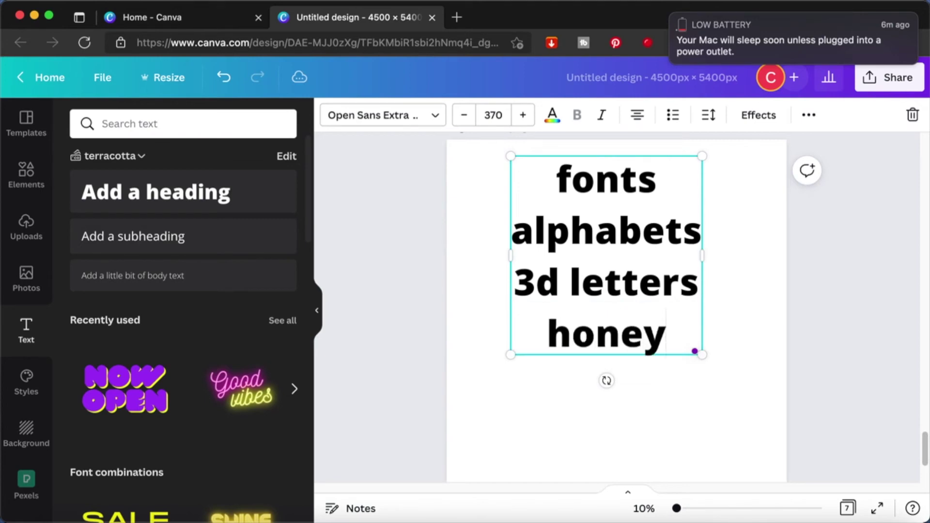
type(" font")
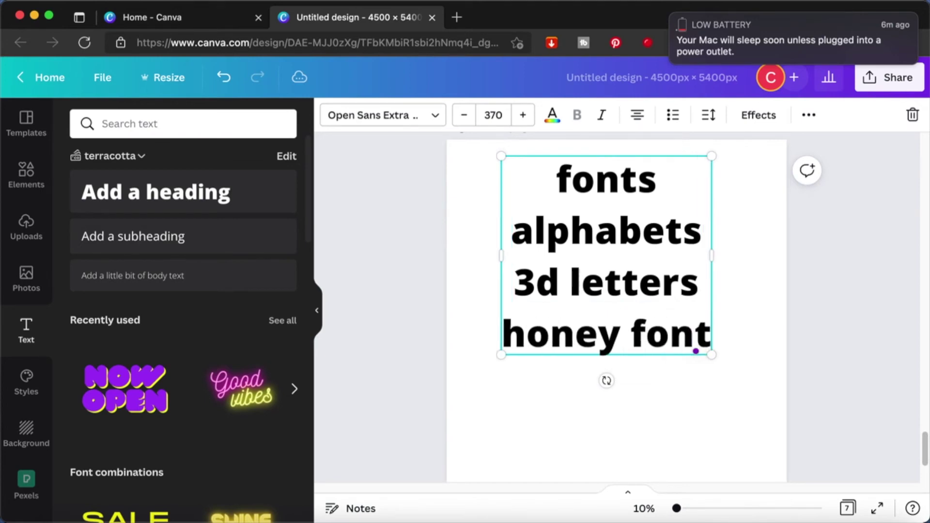
key("Return")
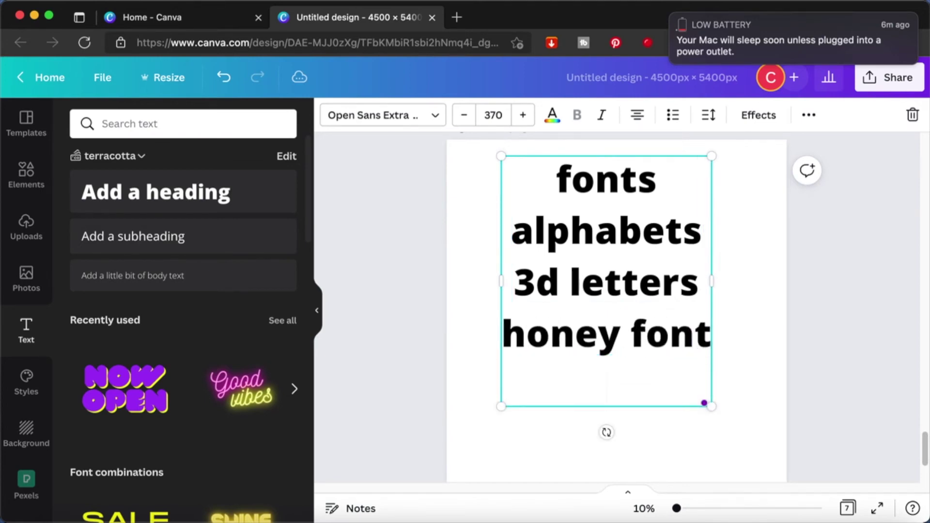
type("pp")
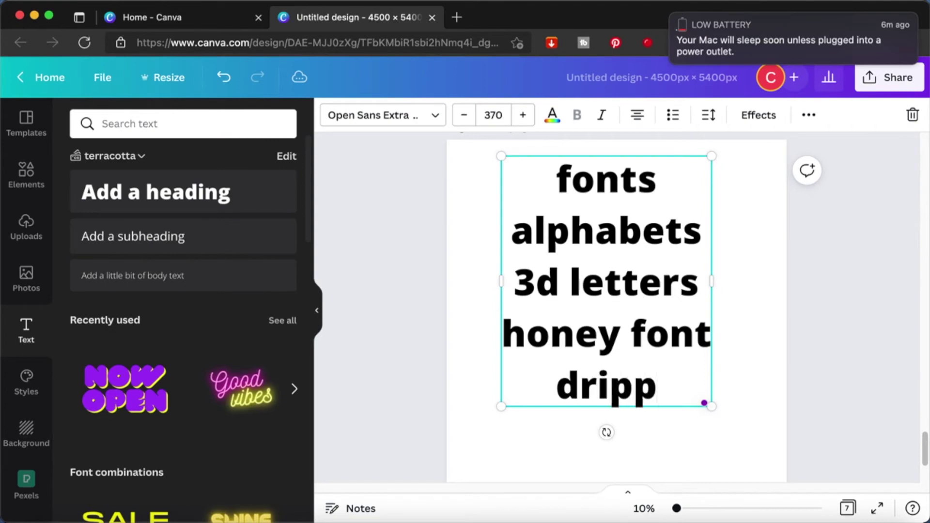
type("ing font")
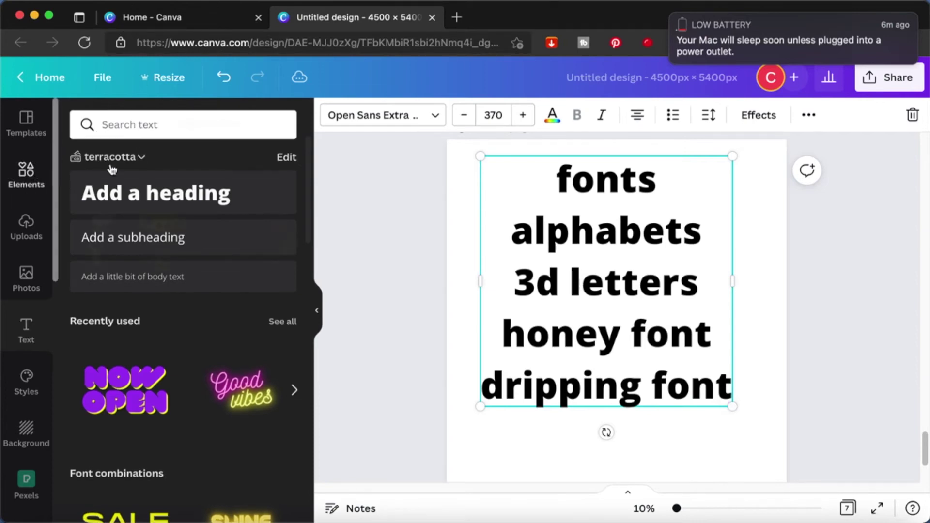
Search elements for 'dripping font'.
left_click(49, 168)
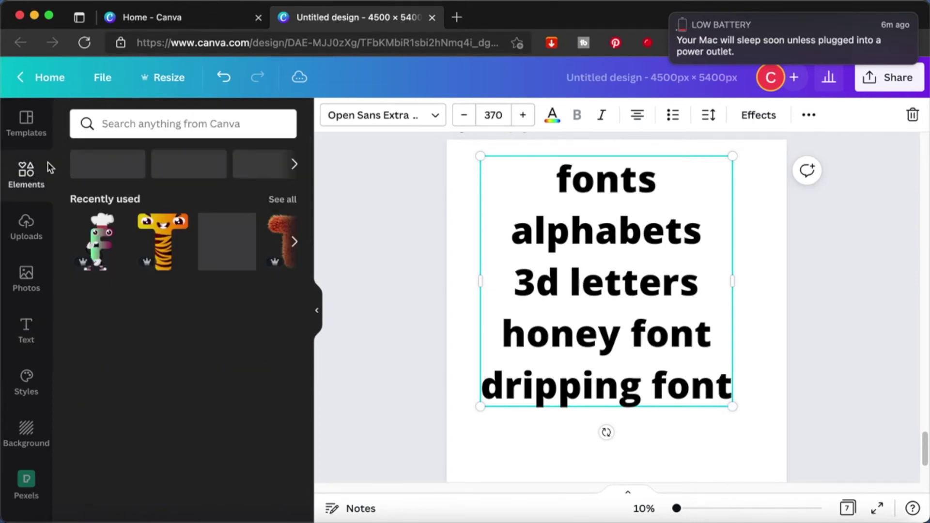
left_click(132, 125)
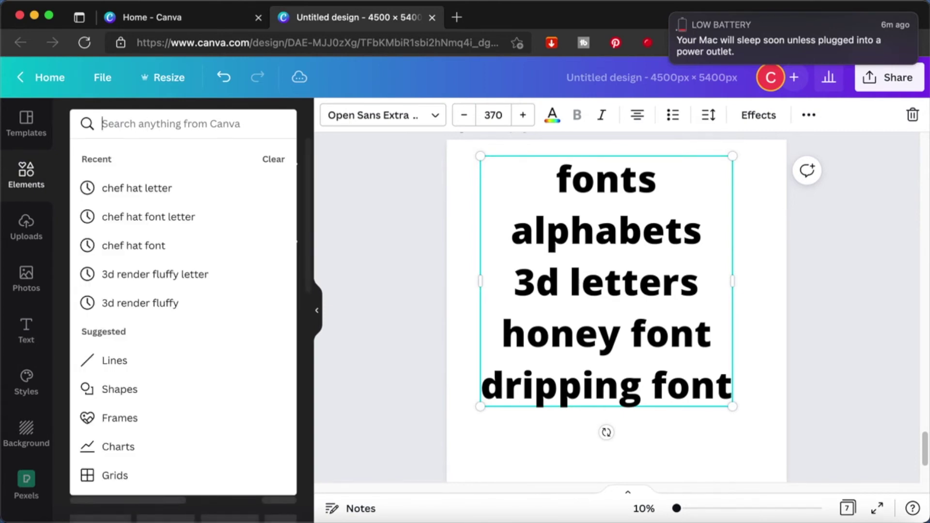
type("dripping fo")
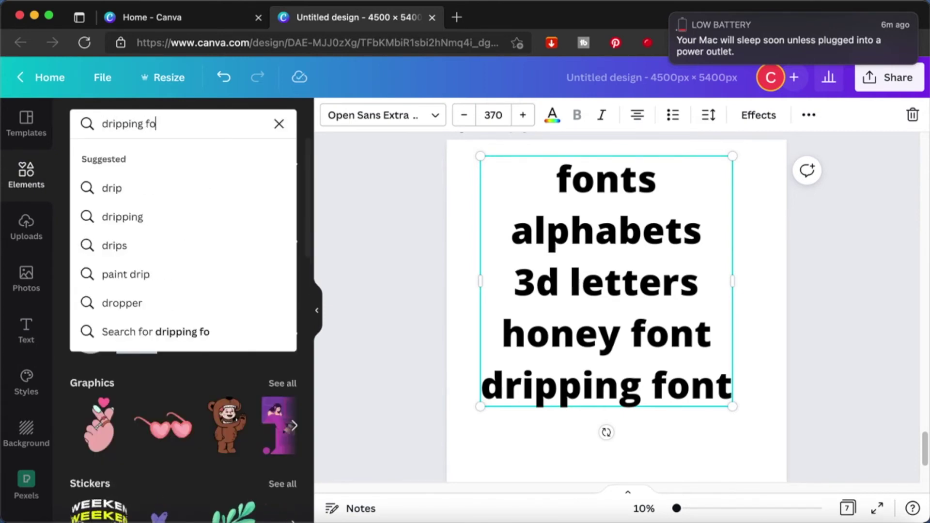
type("nt")
key("Return")
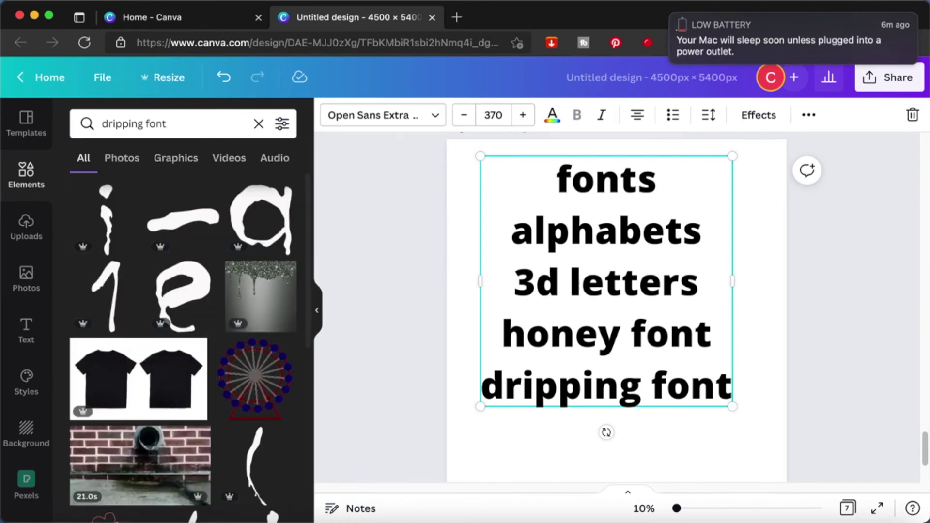
Scroll through the dripping font results and enter 'honey font' as the next search.
scroll(141, 253, "down", 5)
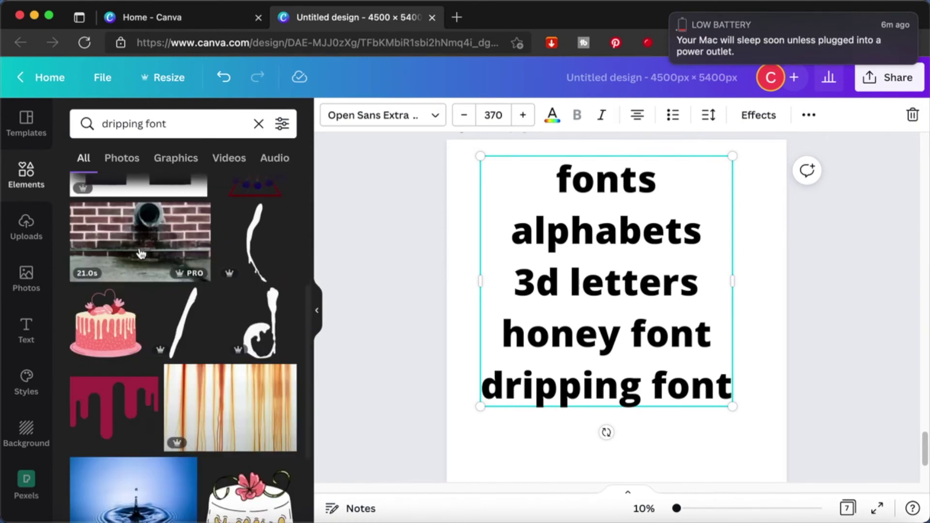
scroll(141, 254, "down", 5)
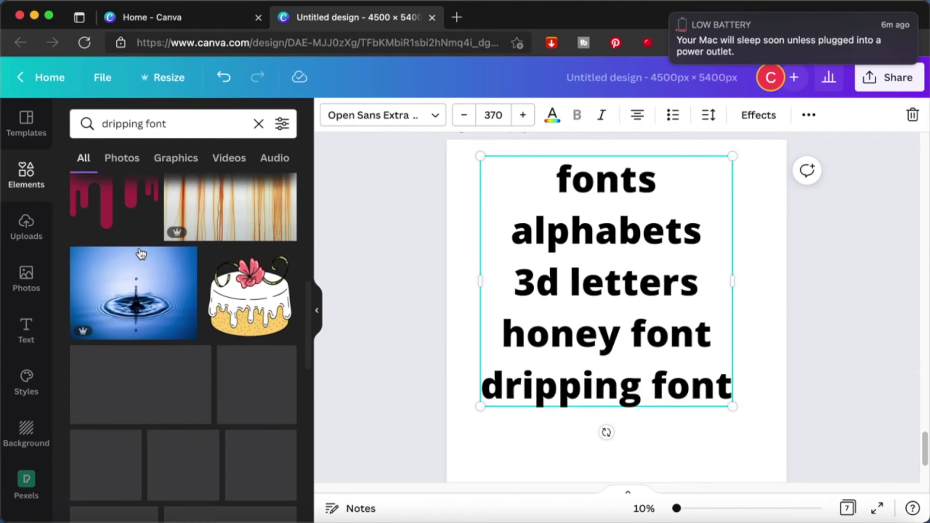
scroll(141, 253, "up", 2)
scroll(141, 253, "down", 5)
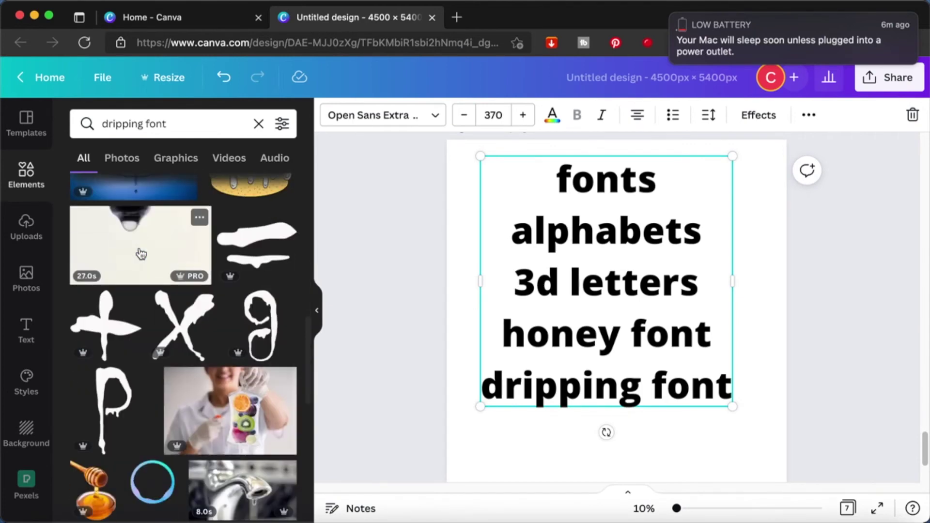
scroll(141, 253, "down", 5)
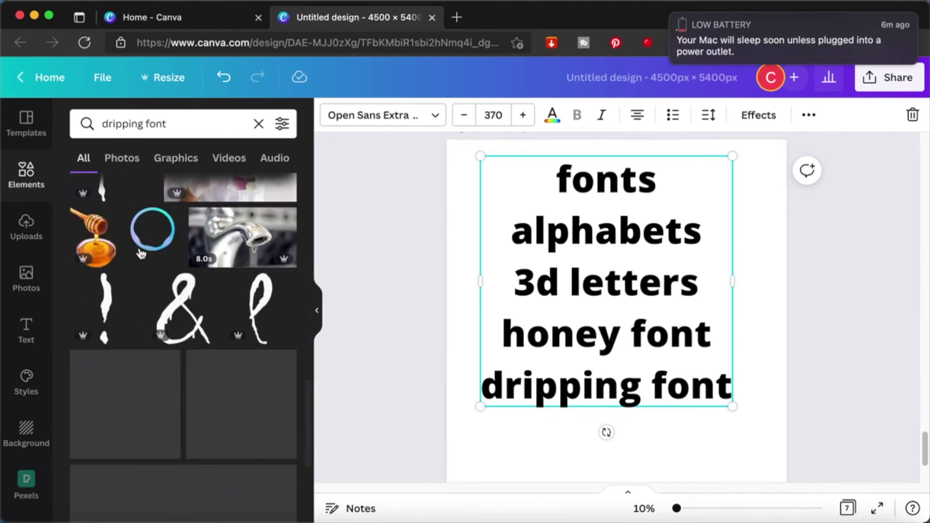
scroll(141, 253, "down", 2)
scroll(141, 253, "down", 3)
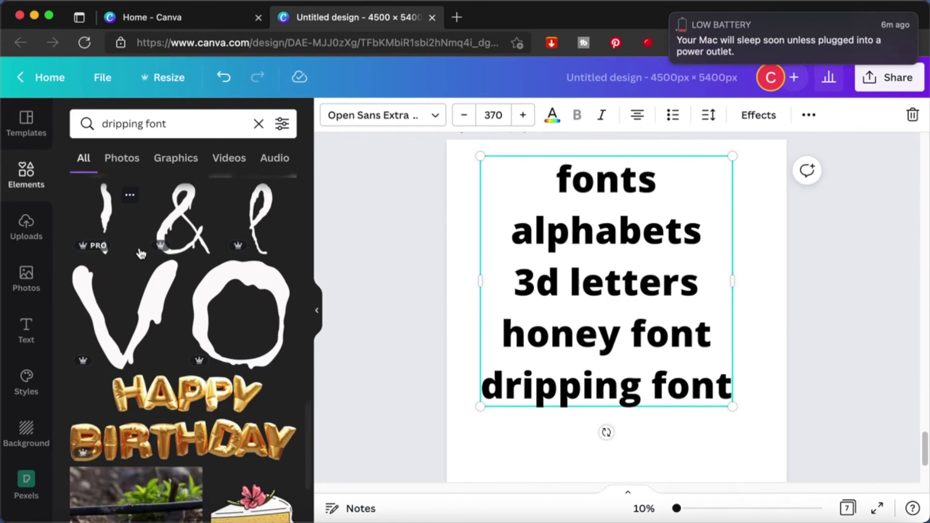
scroll(141, 252, "down", 2)
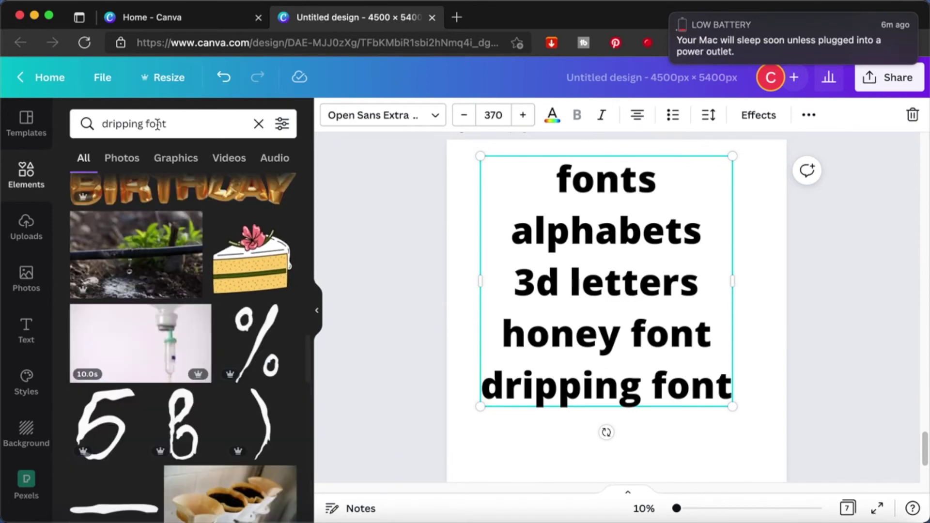
type("honey")
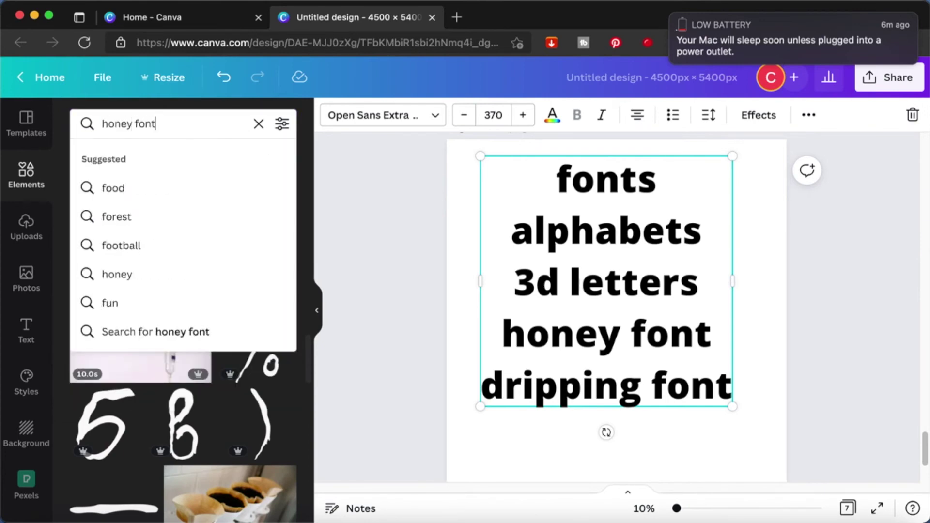
type(" font")
Run the 'honey font' element search and scroll through the results.
key("Return")
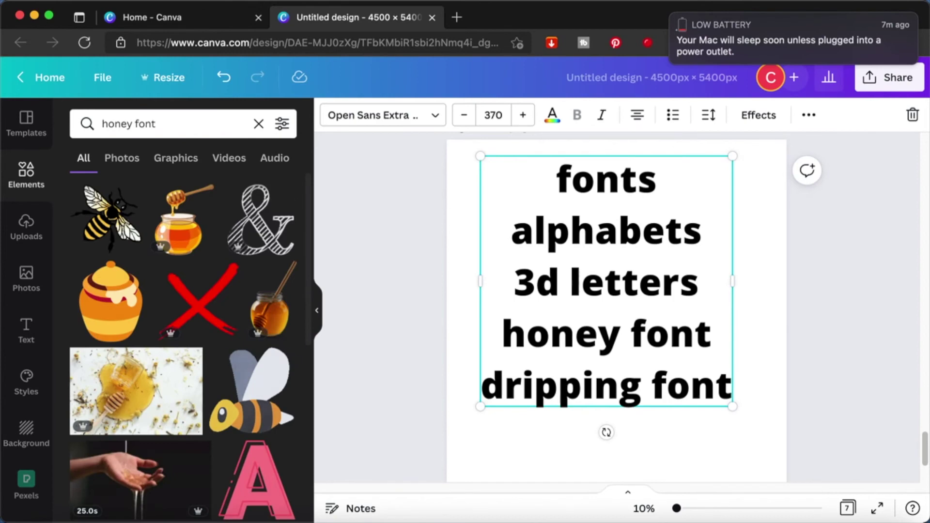
scroll(216, 389, "down", 8)
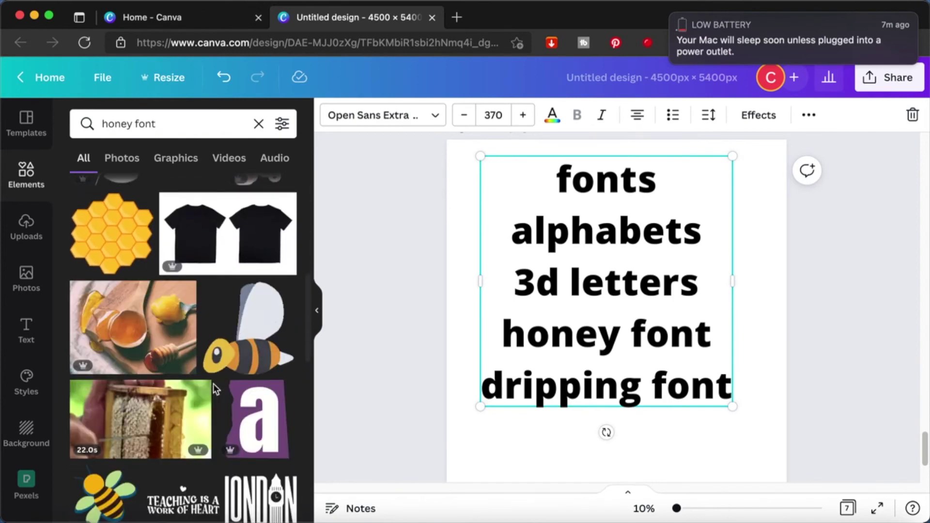
scroll(216, 389, "down", 1)
scroll(215, 389, "down", 5)
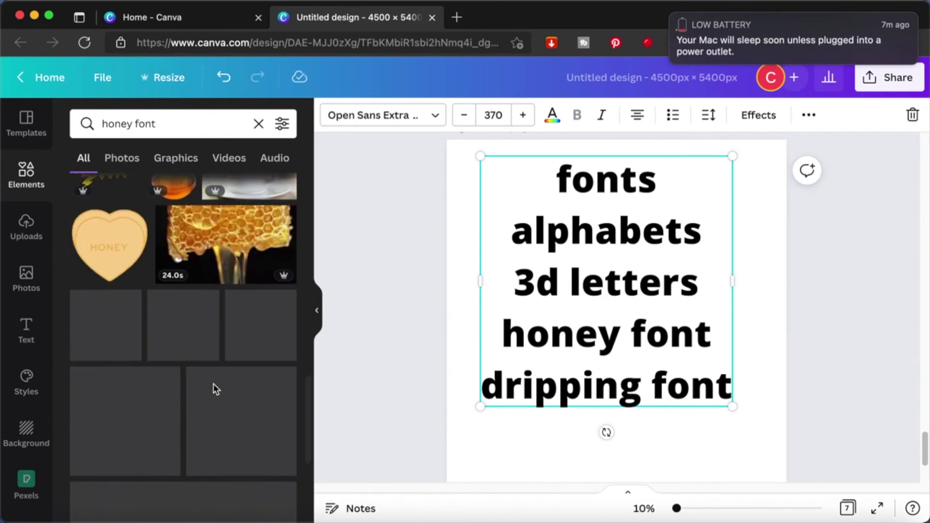
scroll(213, 389, "down", 3)
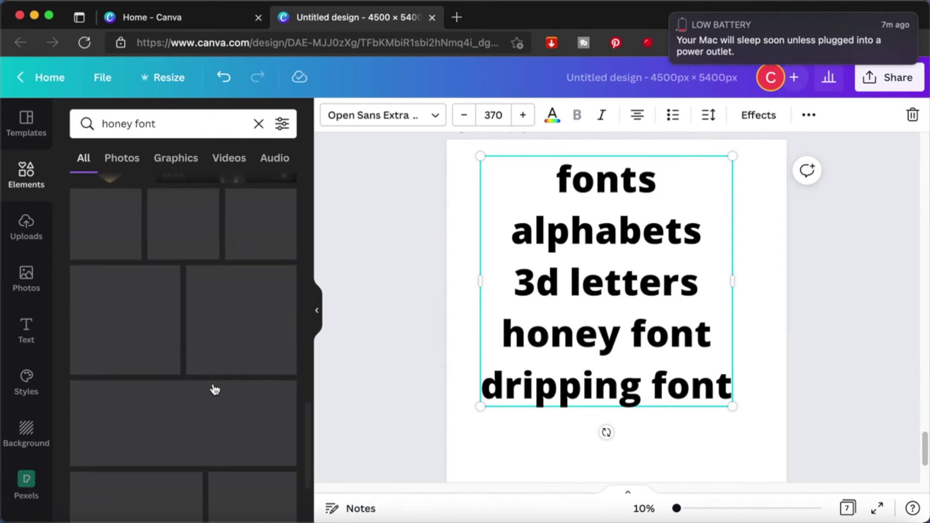
scroll(213, 389, "down", 5)
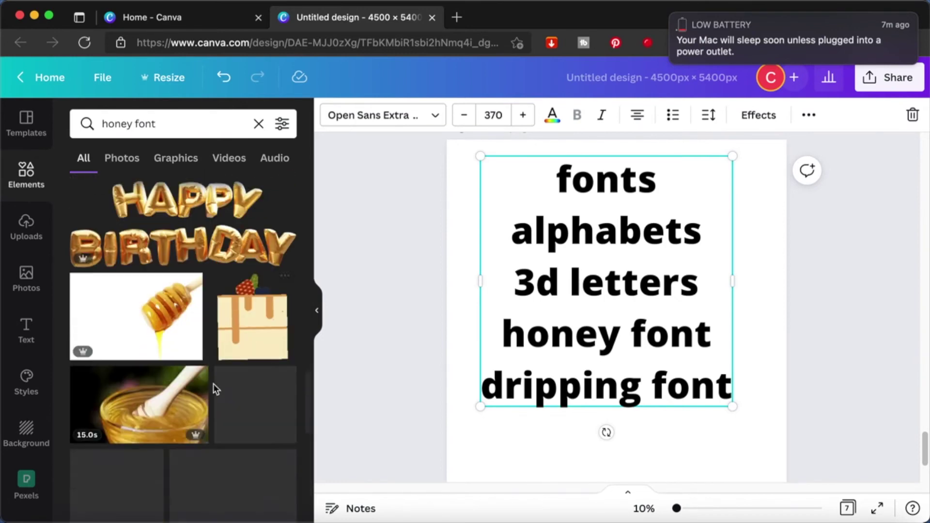
scroll(213, 383, "down", 2)
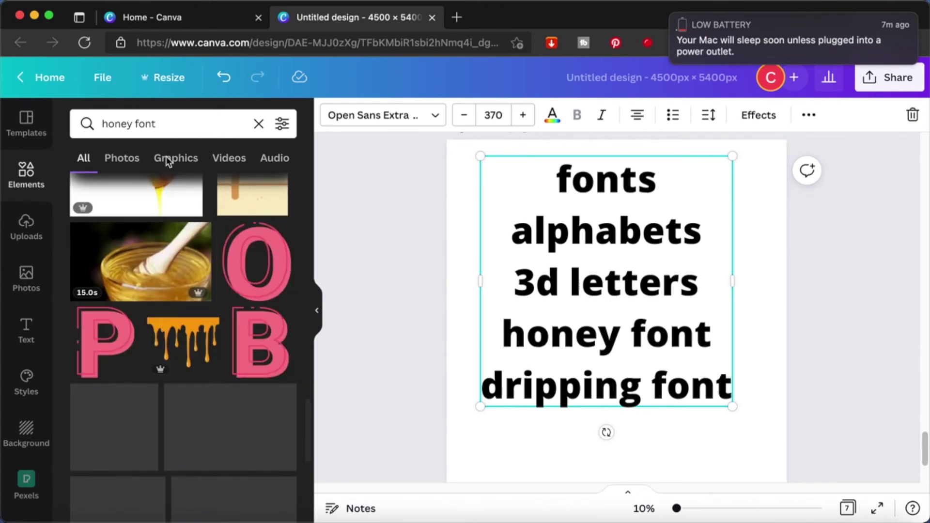
scroll(206, 359, "down", 8)
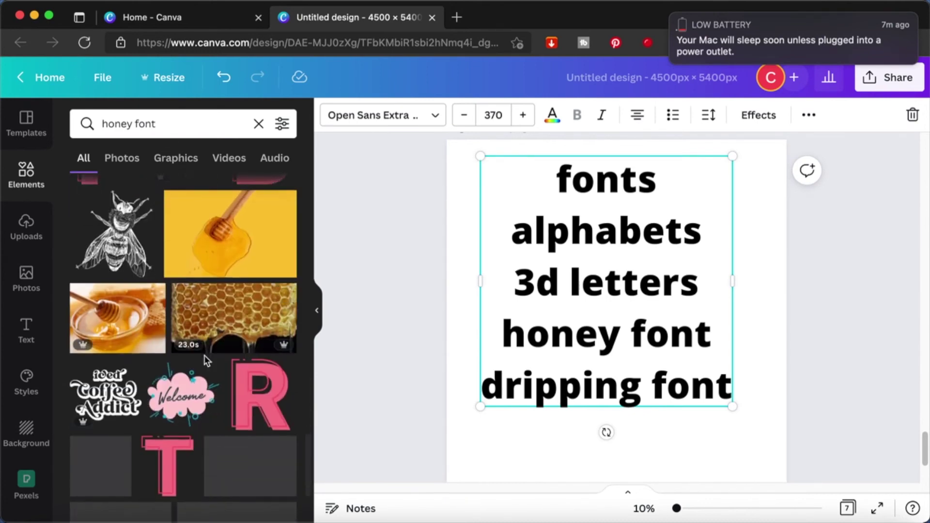
scroll(206, 360, "down", 5)
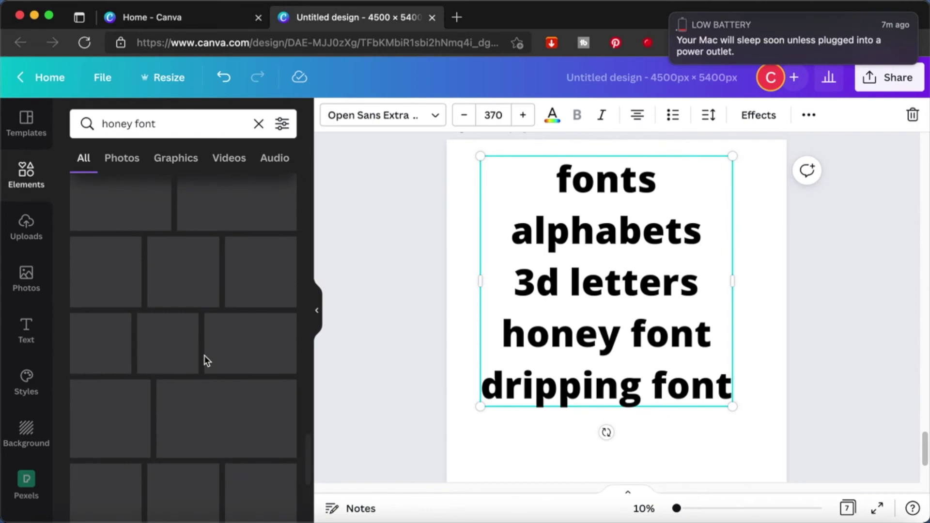
scroll(206, 359, "down", 6)
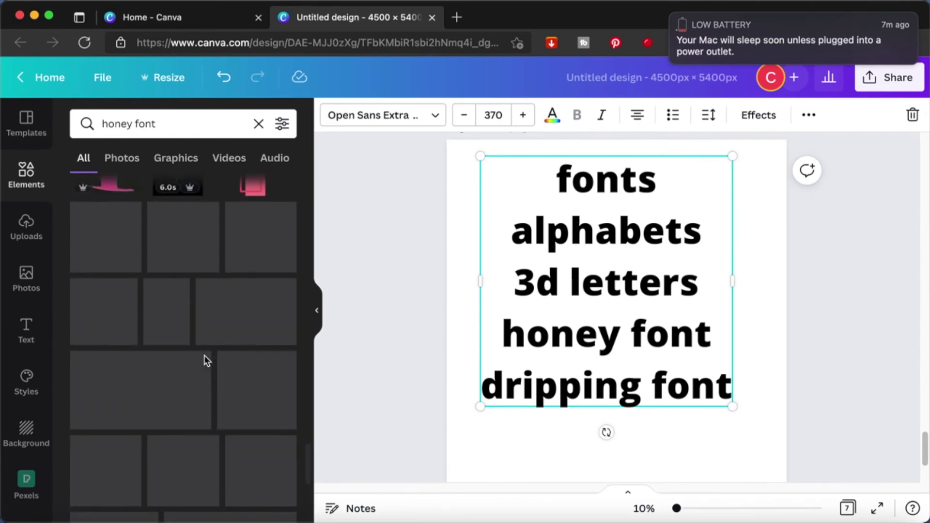
Change the element search to 'honey alphabet'.
left_click(186, 122)
key("BackSpace")
key("BackSpace")
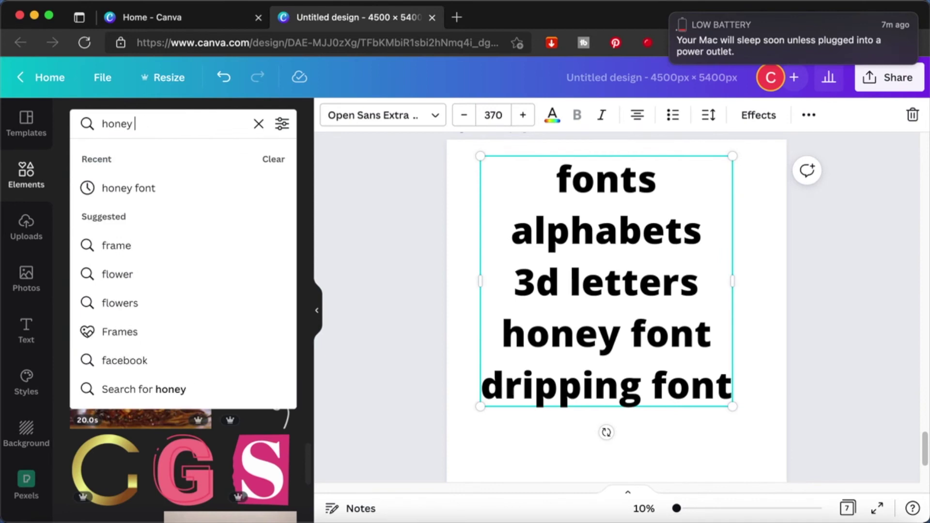
type("alphabet")
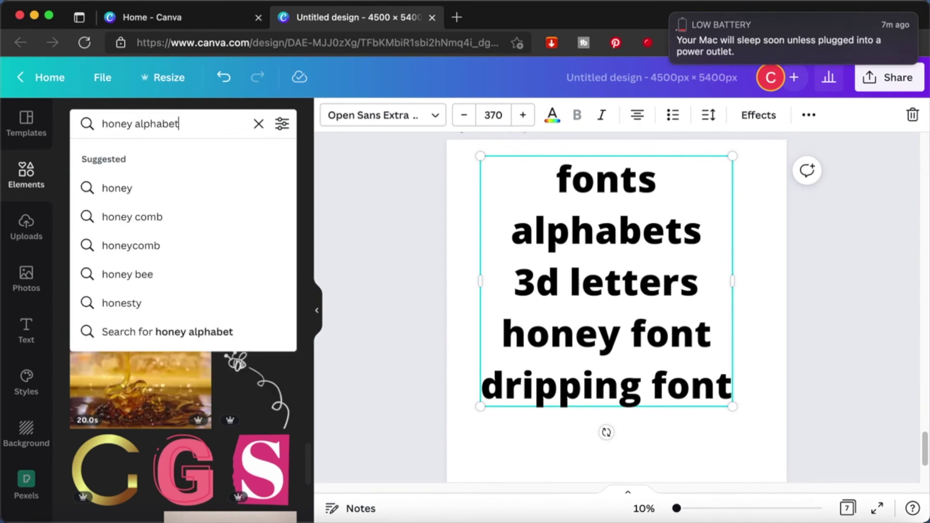
key("Return")
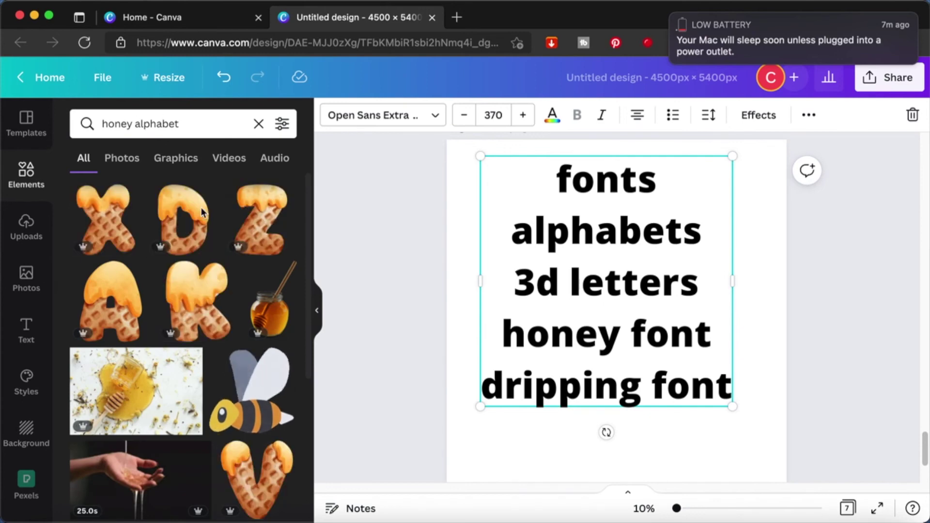
Add ' / alphabet' after 'honey font' in the list and browse the honey alphabet graphics.
left_click(716, 335)
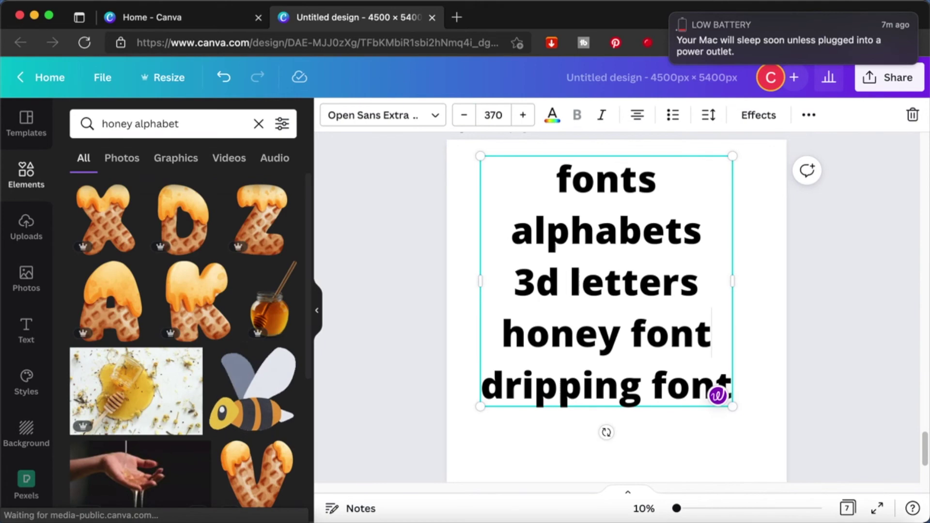
type("/ alphabet")
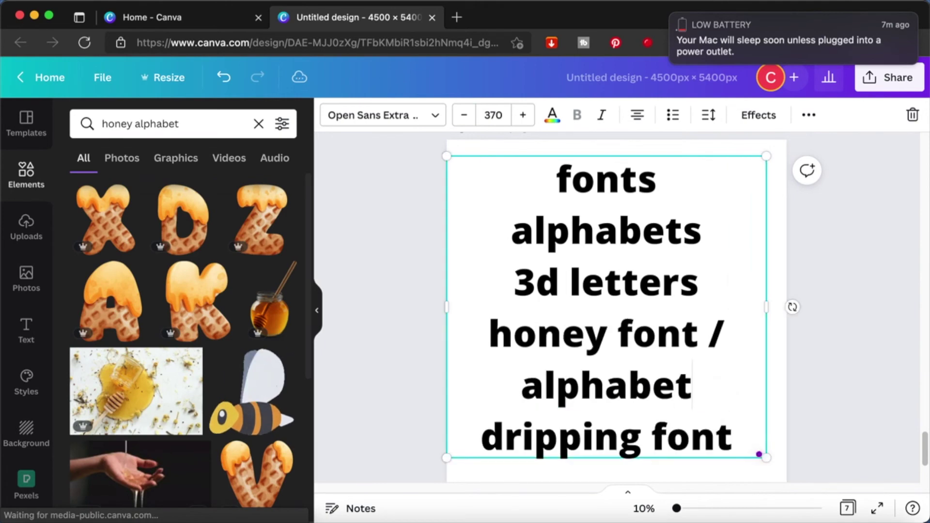
scroll(245, 435, "down", 2)
scroll(244, 435, "down", 5)
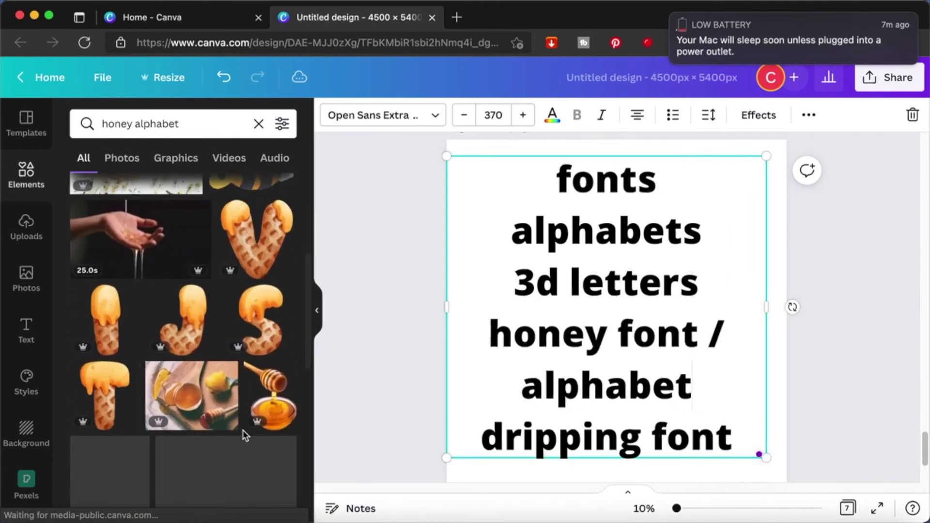
scroll(137, 345, "down", 6)
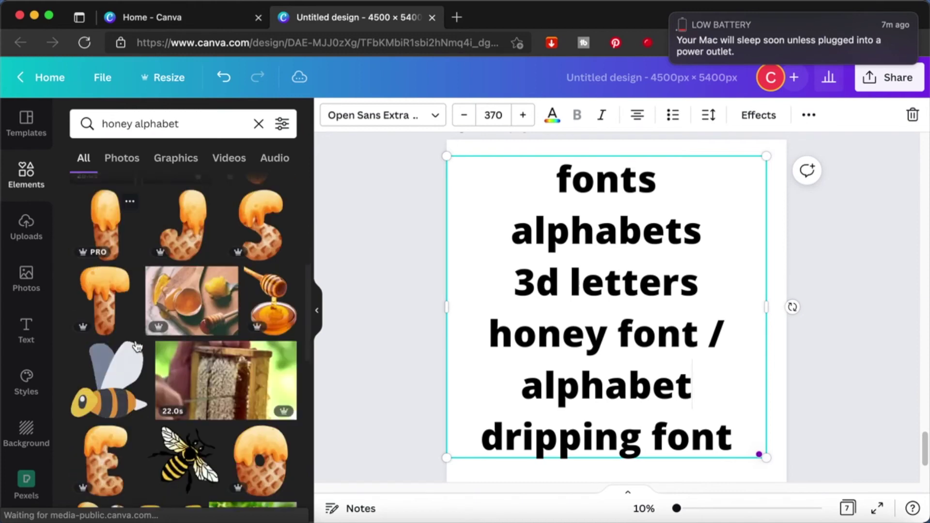
scroll(137, 345, "down", 1)
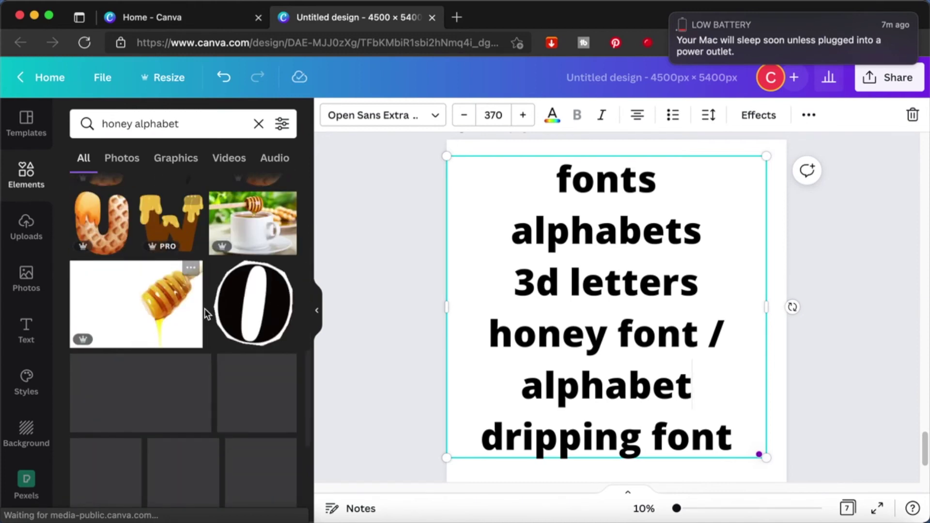
scroll(206, 313, "down", 3)
scroll(206, 315, "down", 3)
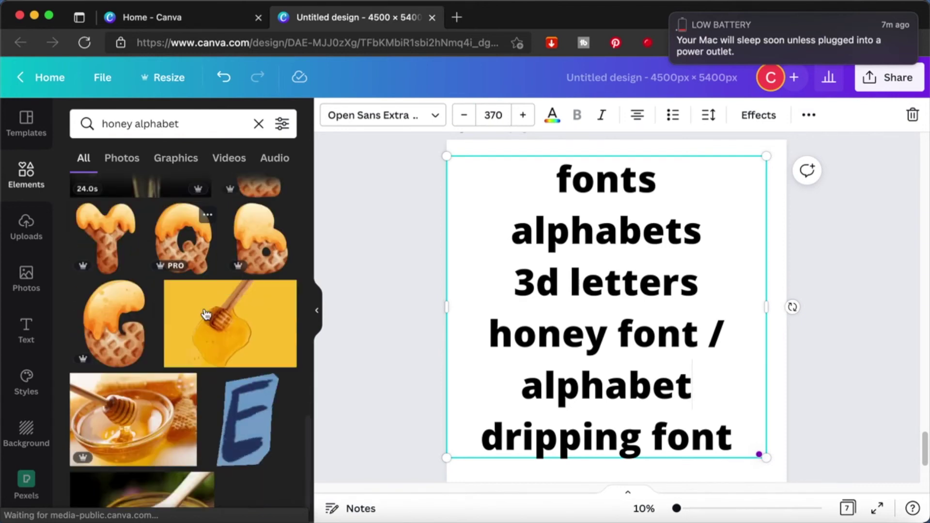
scroll(205, 313, "down", 4)
scroll(206, 314, "down", 1)
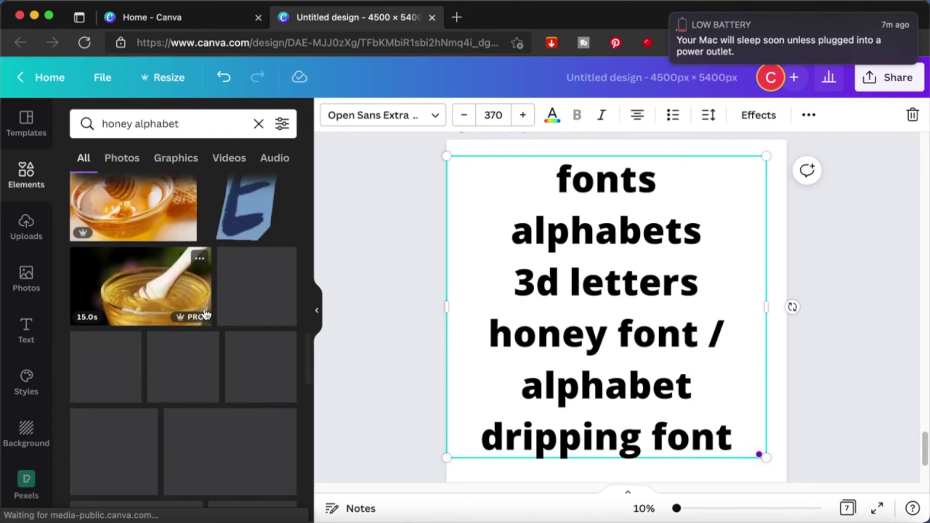
scroll(205, 314, "down", 2)
scroll(206, 314, "down", 1)
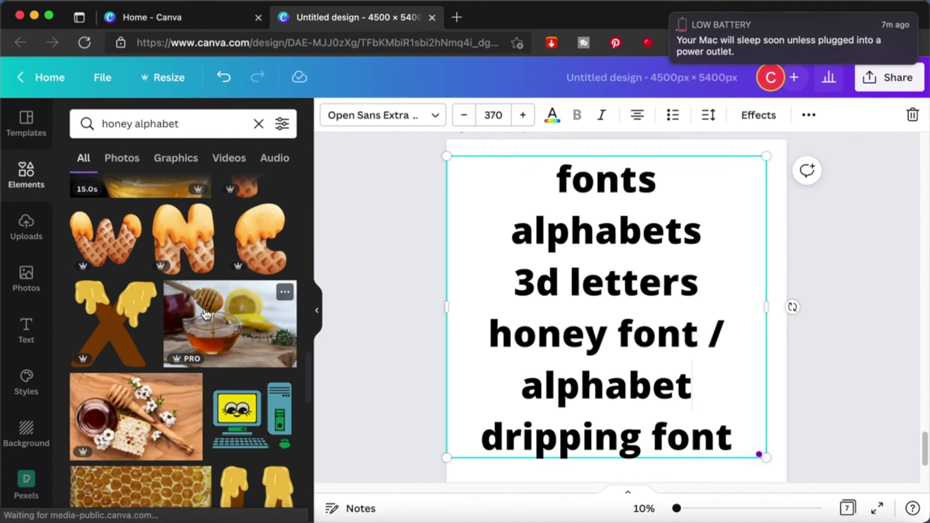
scroll(206, 314, "down", 7)
scroll(204, 309, "down", 6)
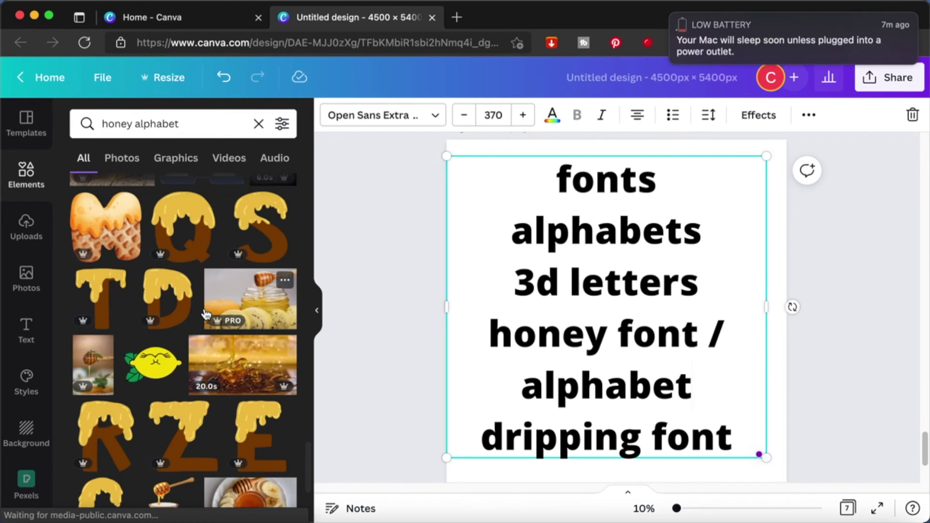
scroll(205, 314, "down", 5)
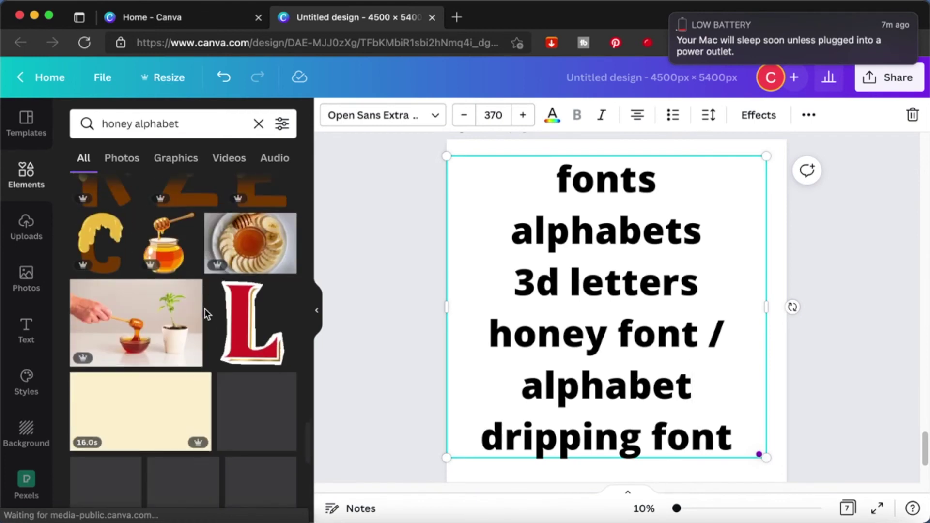
scroll(274, 325, "down", 2)
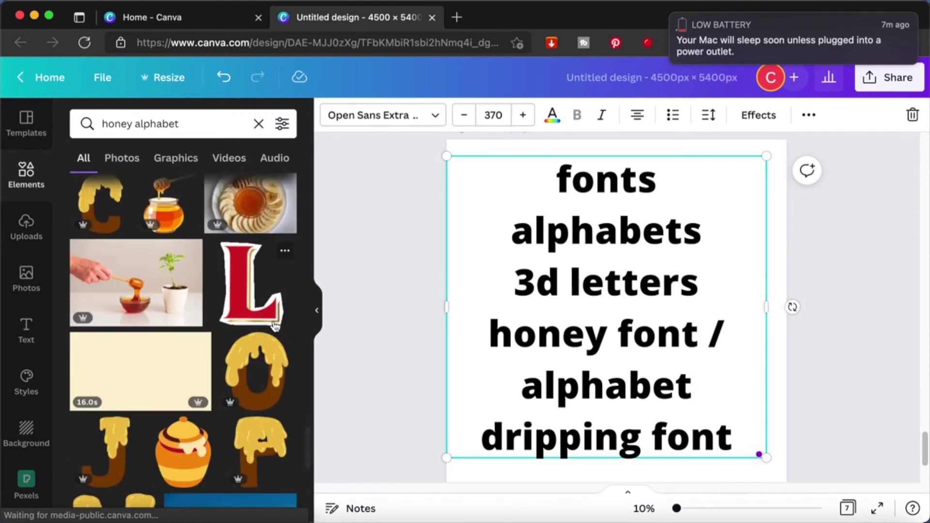
scroll(274, 325, "down", 3)
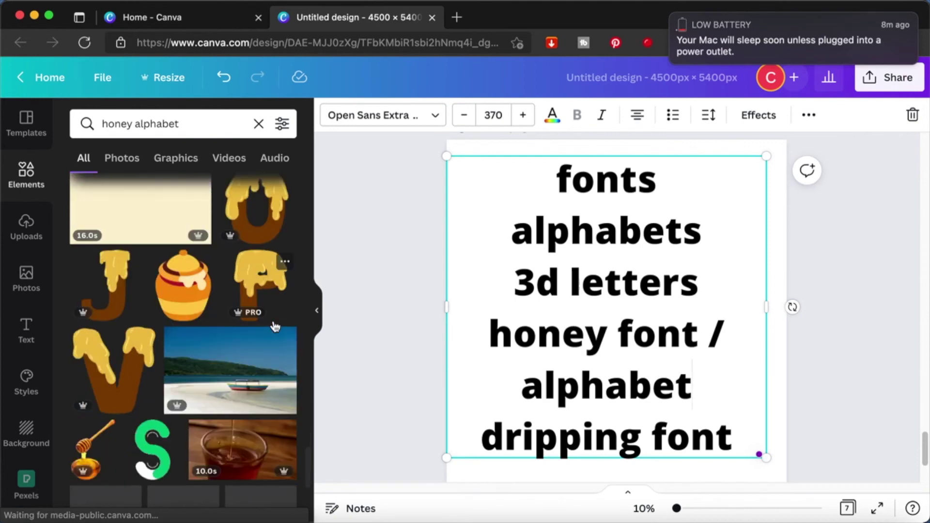
scroll(274, 325, "down", 6)
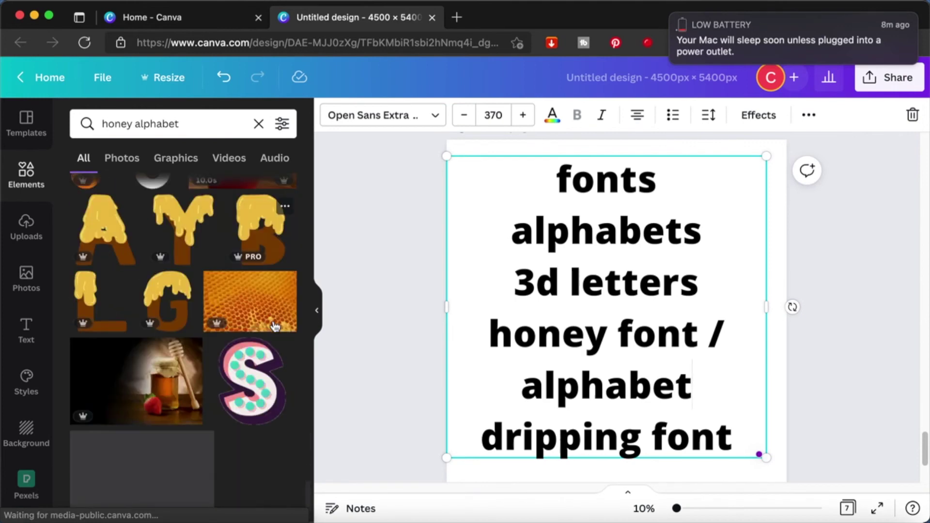
scroll(274, 326, "down", 2)
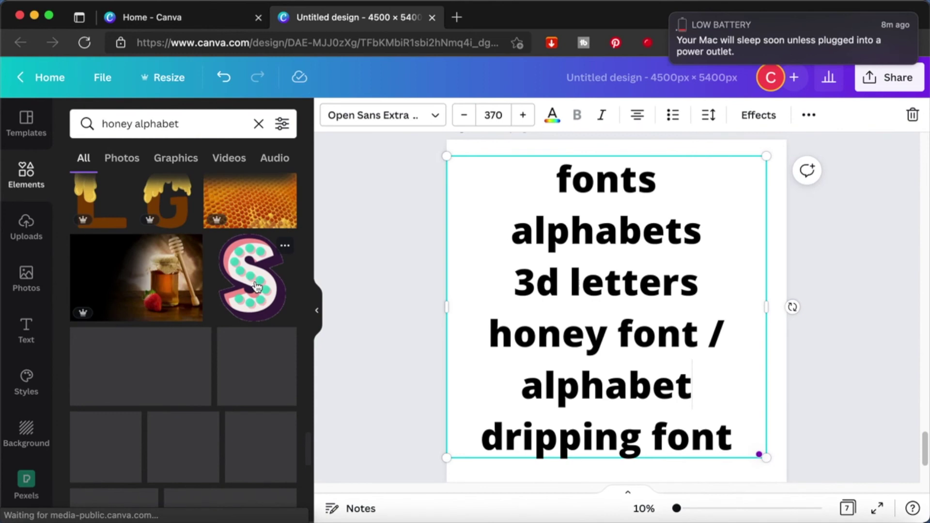
View the S Marquee sticker's info card, then close it.
left_click(286, 248)
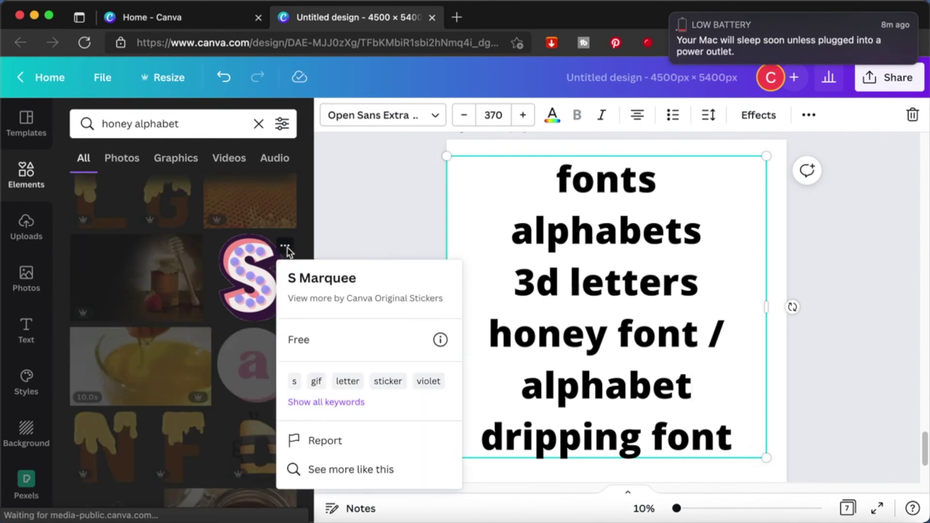
left_click(234, 436)
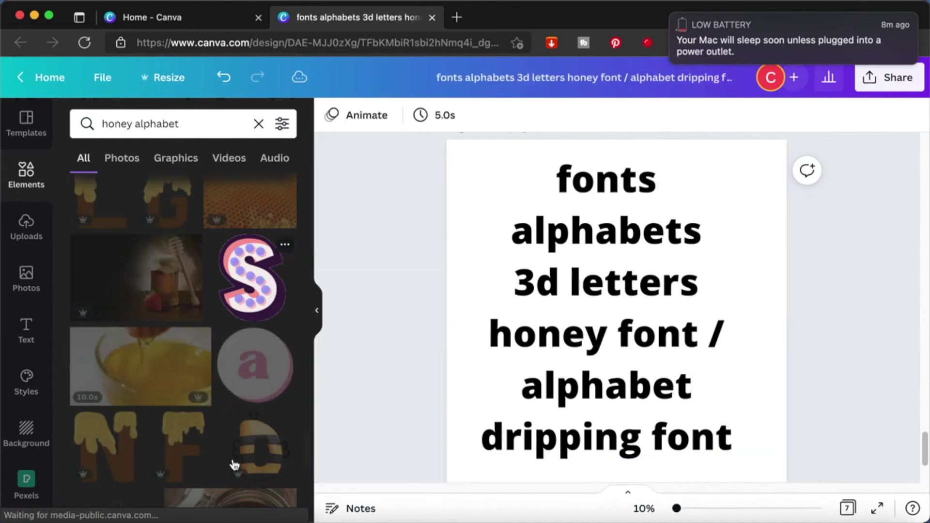
scroll(244, 452, "down", 3)
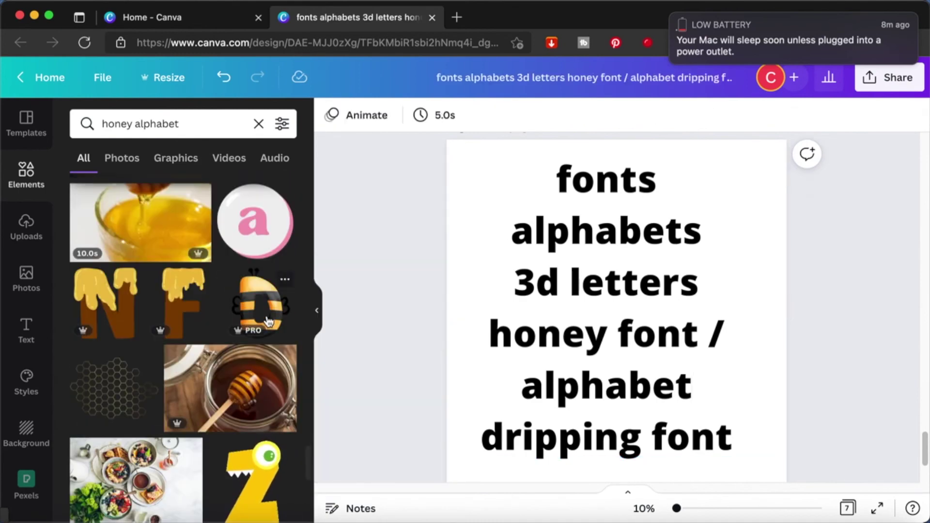
Check the honey bee letter D graphic's keywords, then enter 'bee' in the element search.
left_click(289, 282)
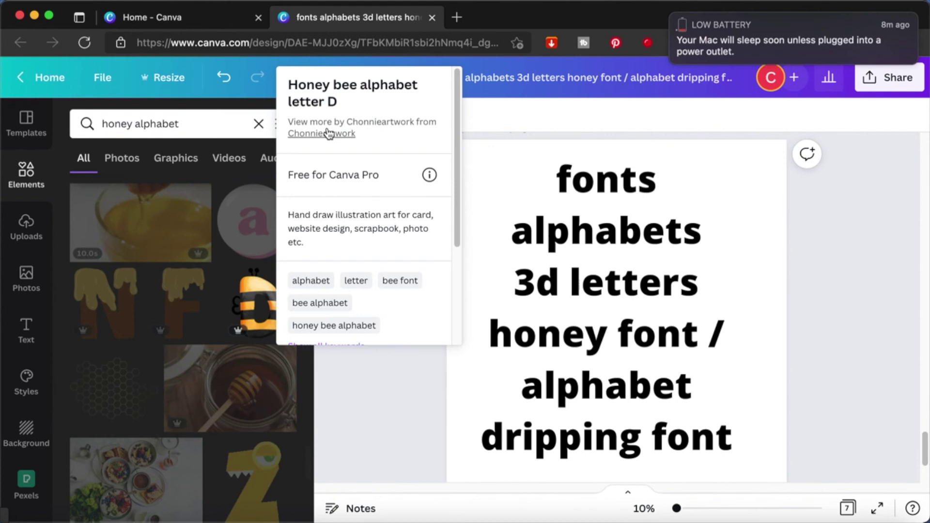
left_click(142, 123)
type("bee font")
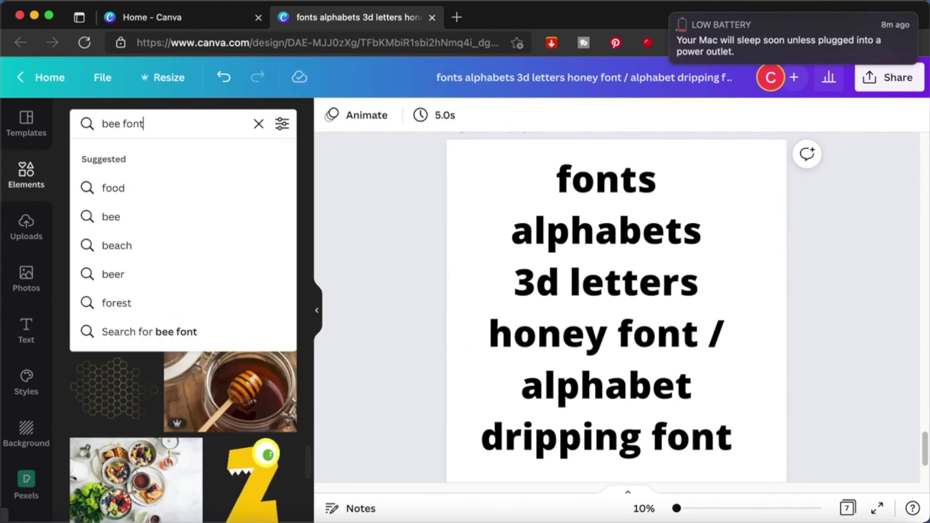
Search elements for 'bee font' and add a 'bee font' line after 'dripping font'.
key("Return")
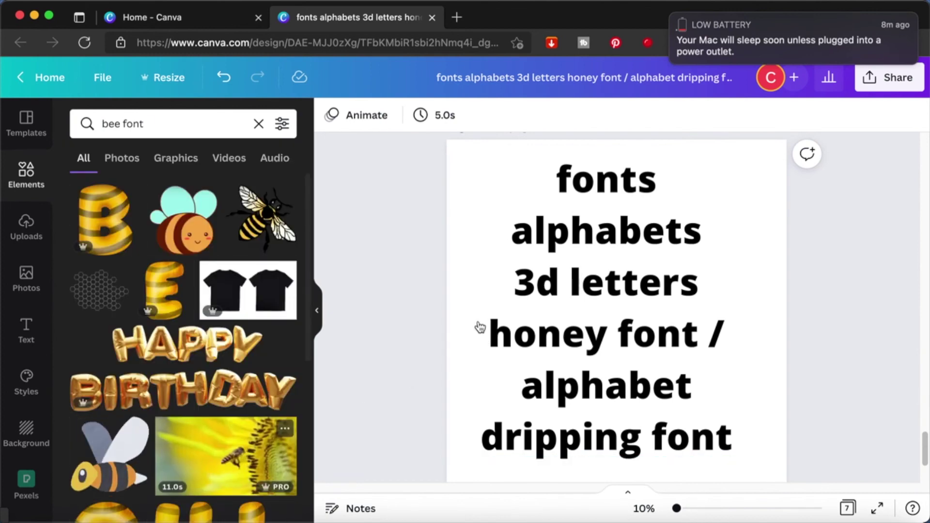
scroll(649, 387, "down", 2)
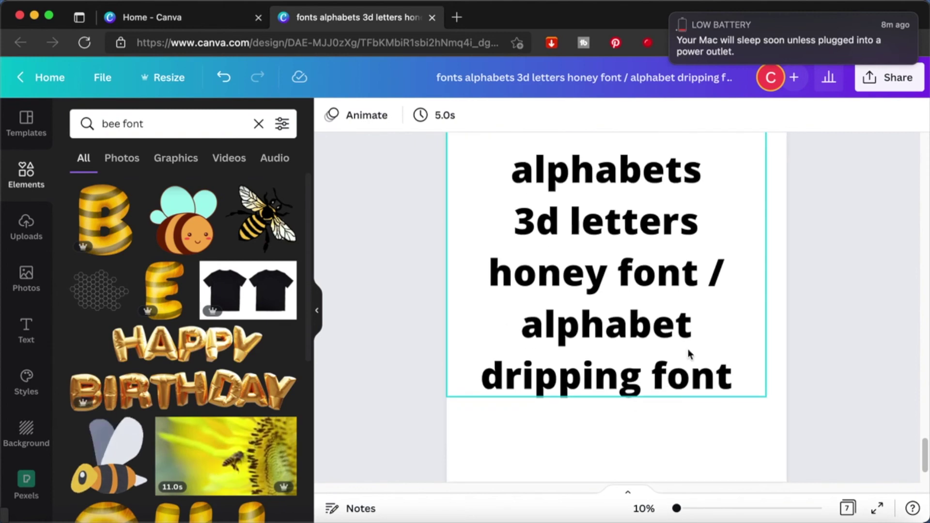
left_click(733, 380)
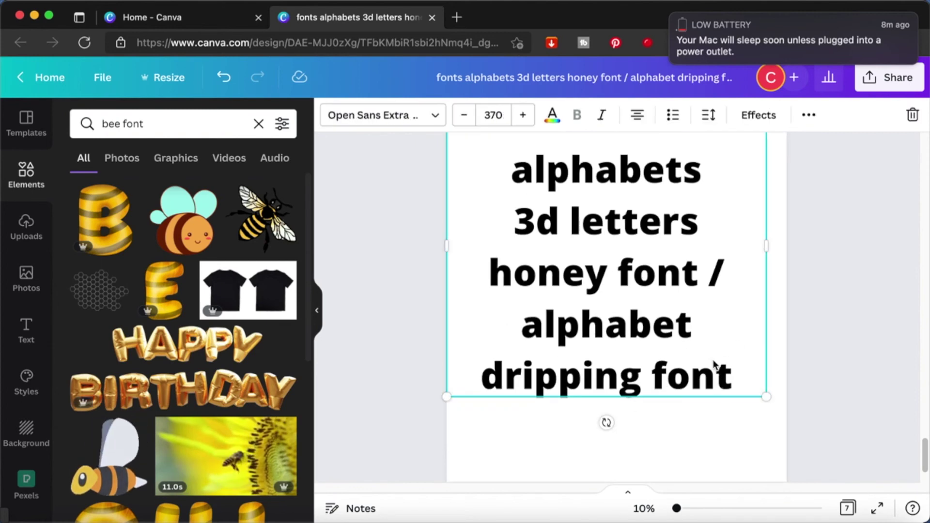
scroll(727, 378, "up", 1)
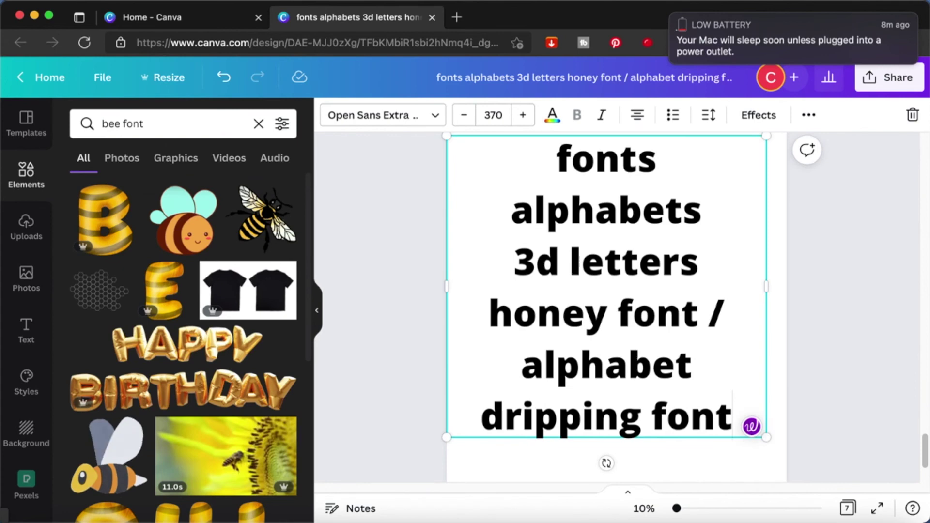
key("Return")
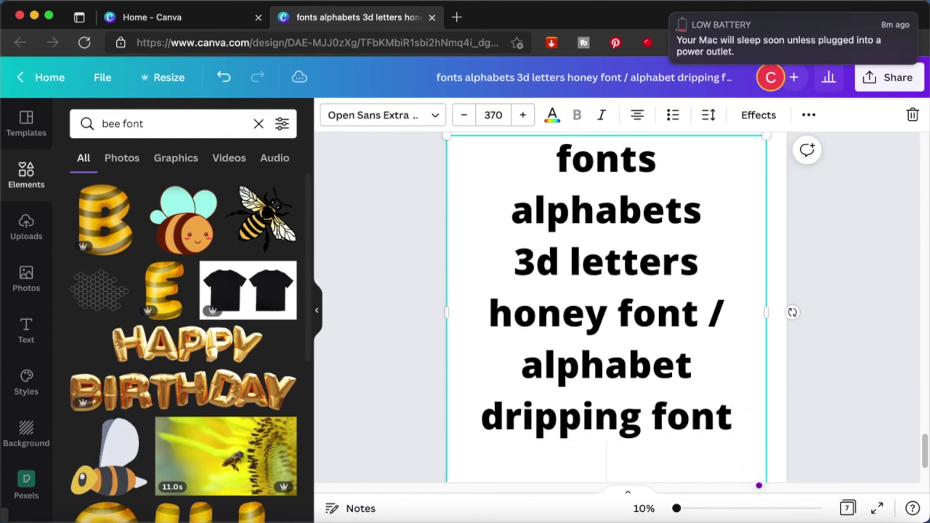
type("bee font")
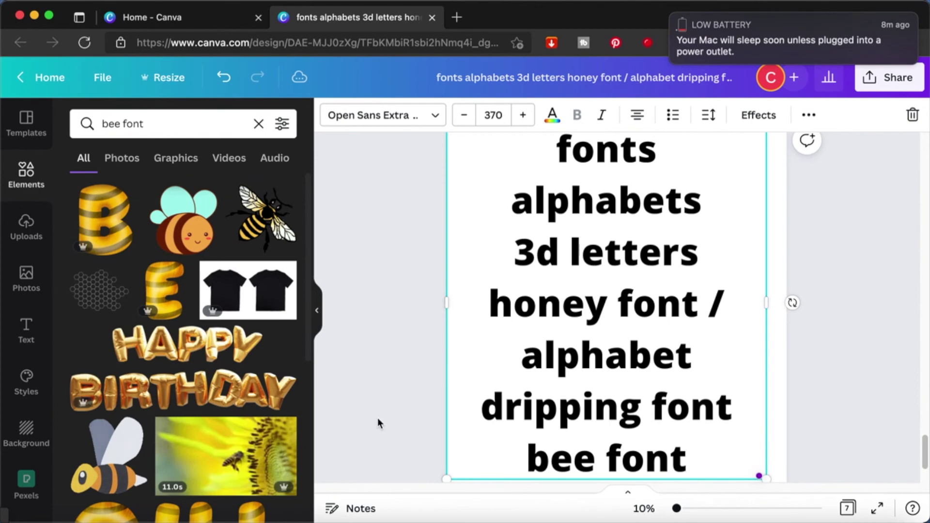
Delete 'bee' from the element search query.
scroll(377, 418, "down", 2)
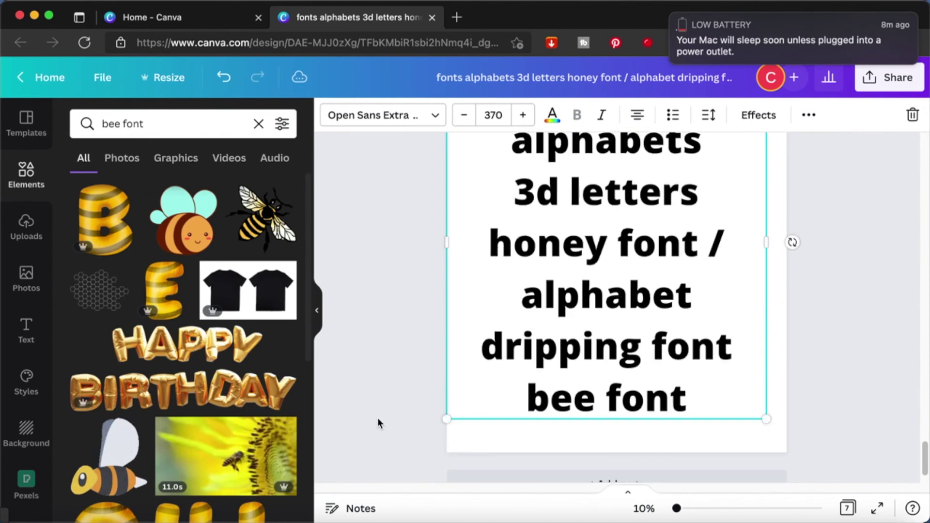
left_click(122, 122)
key("BackSpace")
key("BackSpace")
key("BackSpace")
Search elements for 'retro font' and add a 'retro vintage' line below 'bee font'.
type("r")
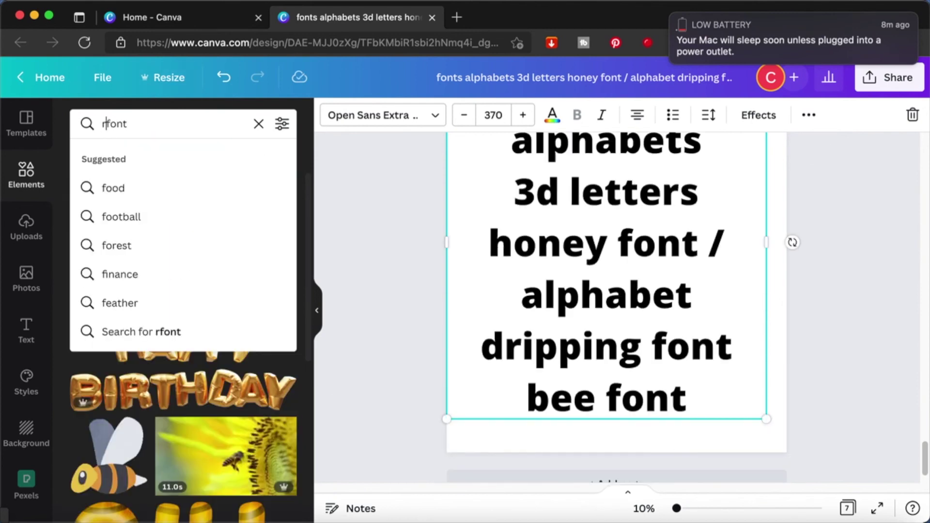
type("etro")
key("Return")
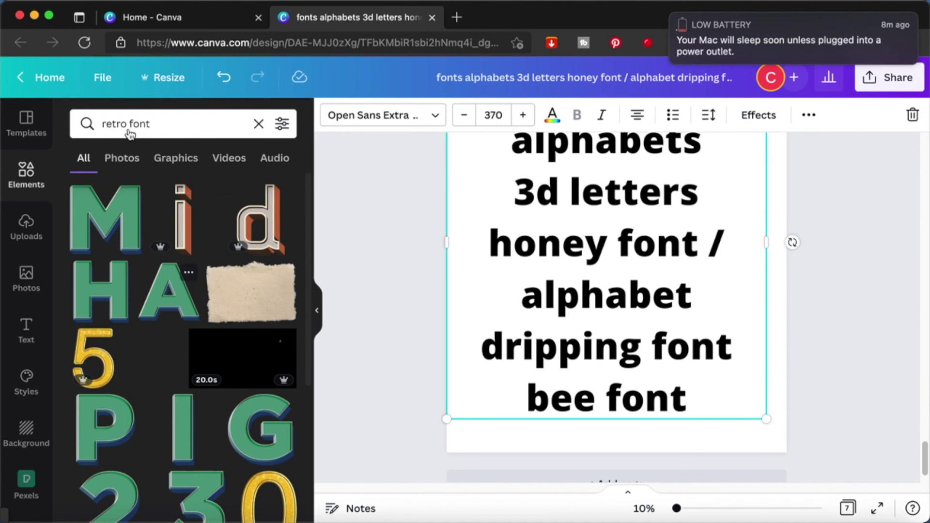
left_click(687, 393)
key("Return")
type("ret")
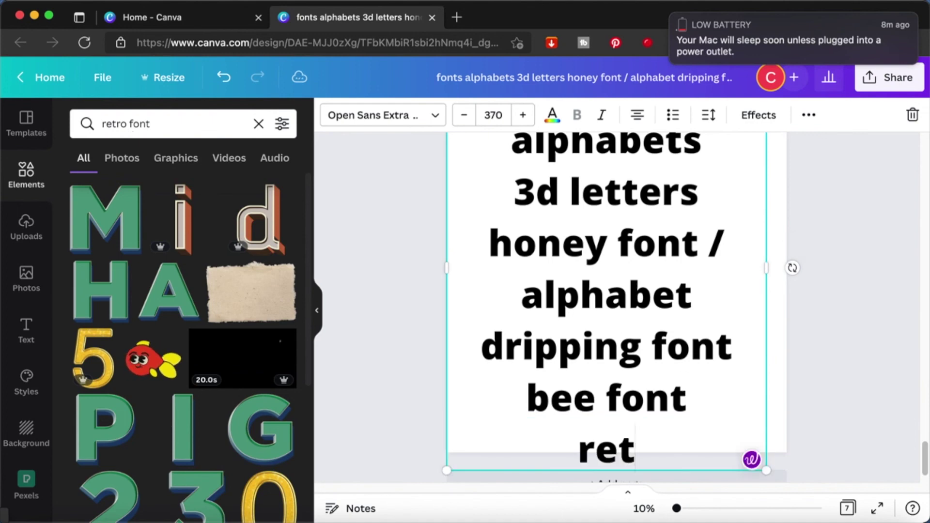
type("ro vintage")
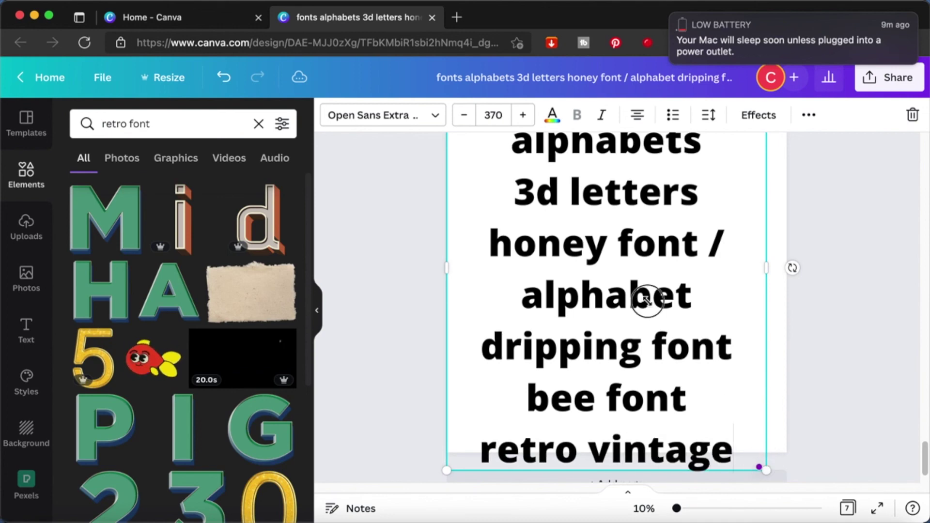
Shrink the keyword text to size 222 and clear the 'retro font' search.
left_click_drag(647, 300, 648, 300)
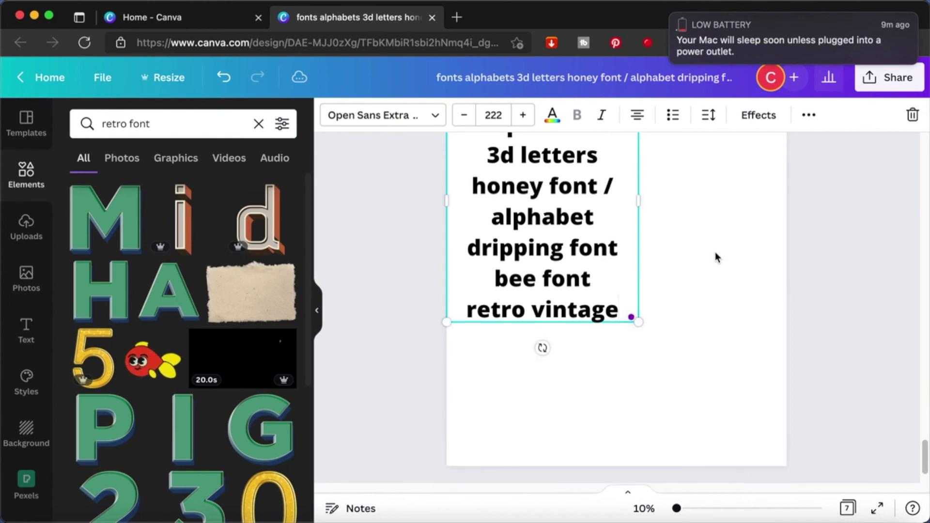
scroll(717, 258, "up", 3)
scroll(212, 418, "down", 5)
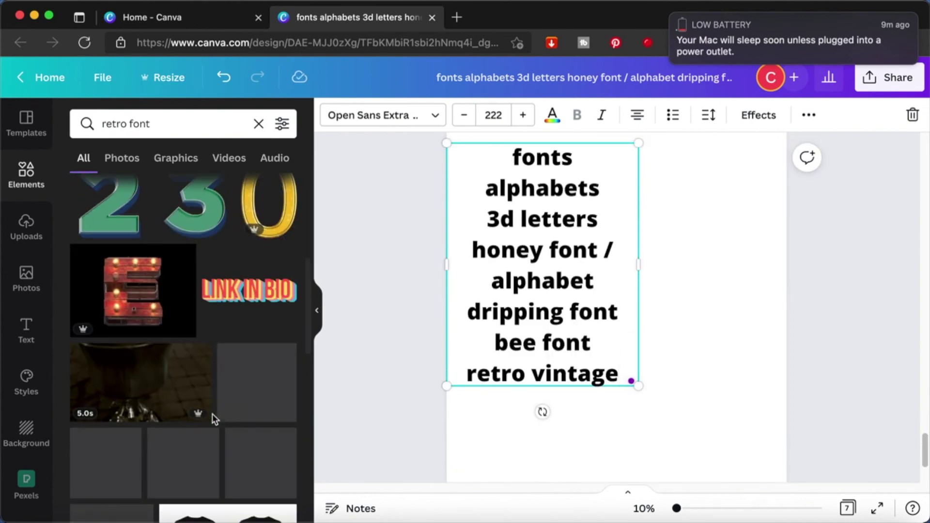
left_click(128, 123)
key("super+a")
Search elements for 'furry font' and add a 'furry font' line below 'retro vintage'.
type("r")
key("BackSpace")
type("furry font")
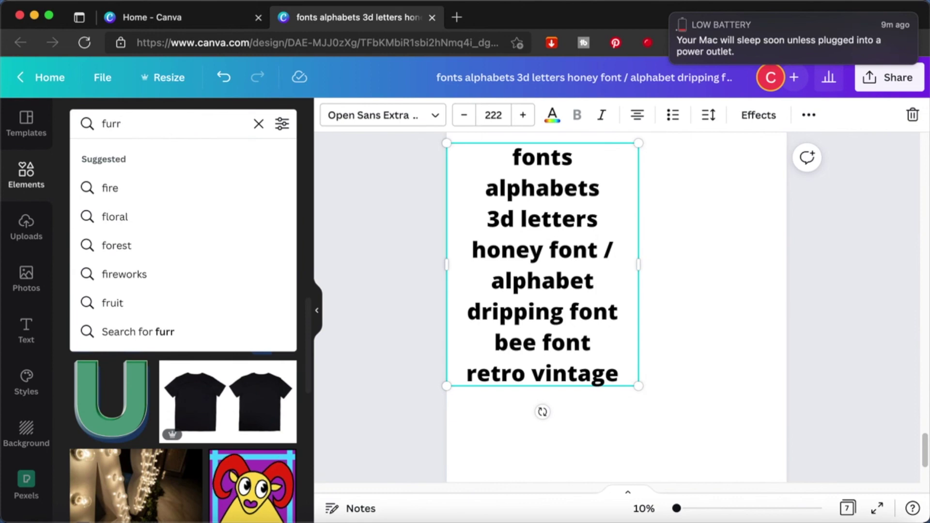
key("Return")
scroll(175, 366, "down", 1)
scroll(176, 366, "down", 1)
left_click(618, 374)
key("Return")
type("furry font")
key("Return")
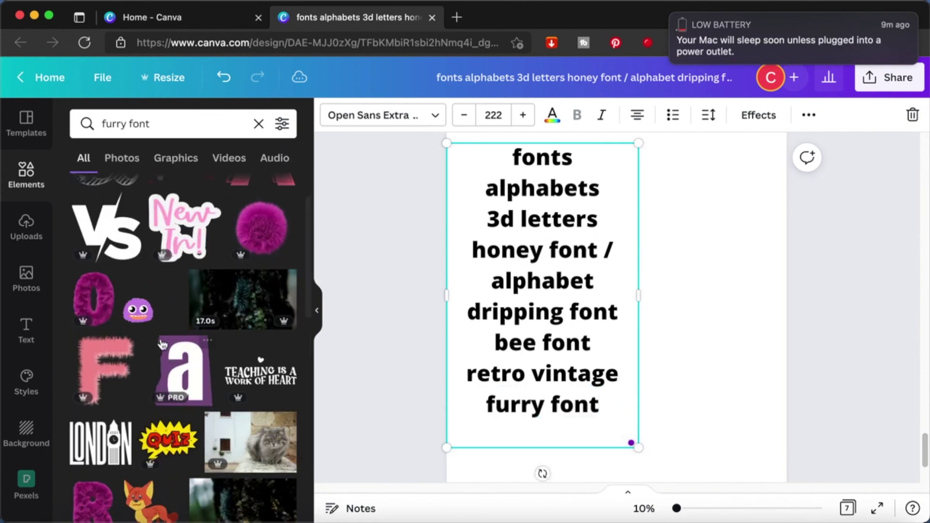
Review all keywords of the pink fur zero graphic, then close its details.
left_click(104, 288)
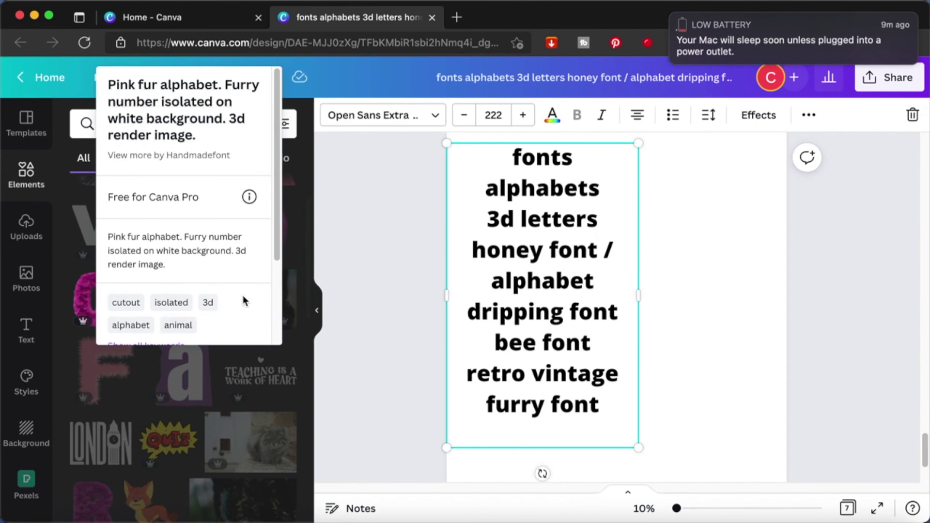
scroll(243, 296, "down", 3)
left_click(152, 242)
scroll(218, 245, "down", 3)
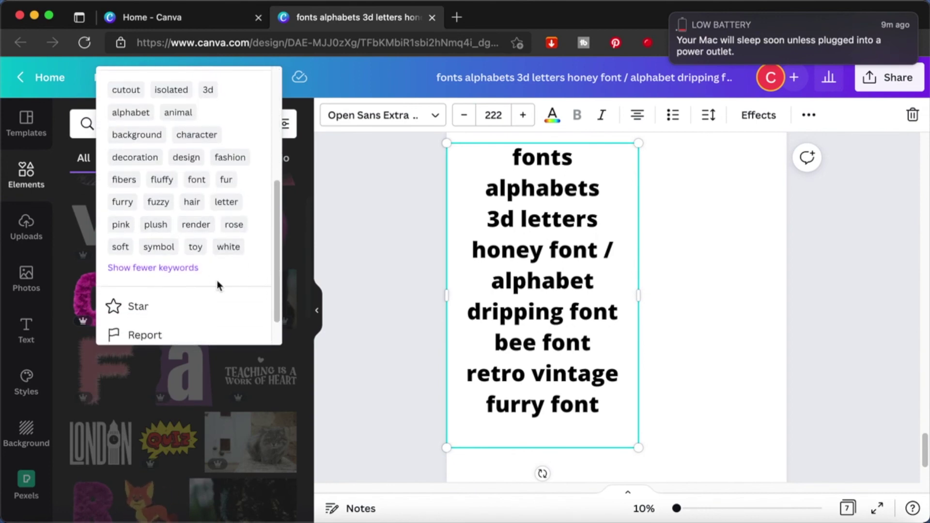
scroll(217, 280, "up", 3)
left_click(350, 244)
Search elements for 'plush font' and add a 'plush font' line to the keyword list.
left_click(127, 123)
key("BackSpace")
key("BackSpace")
key("BackSpace")
key("BackSpace")
key("BackSpace")
type("plus")
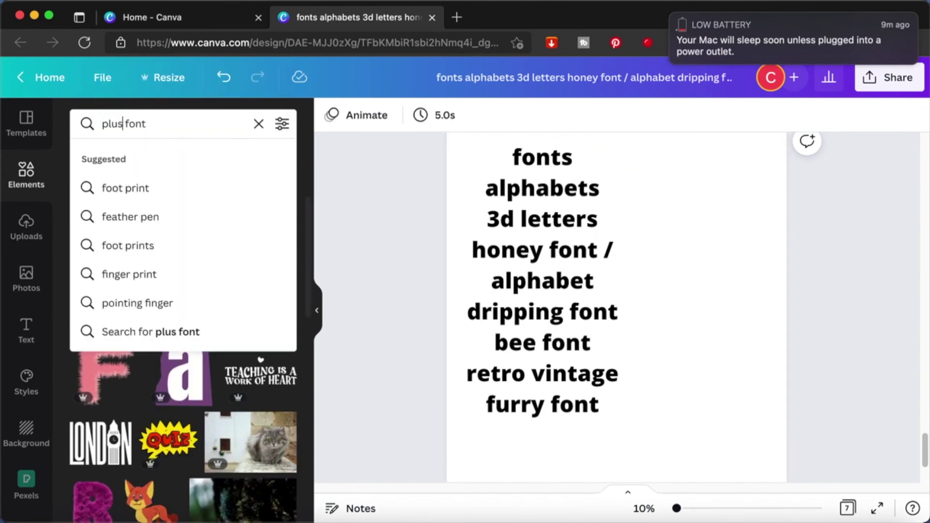
type("h")
key("Return")
scroll(133, 324, "down", 5)
left_click(572, 430)
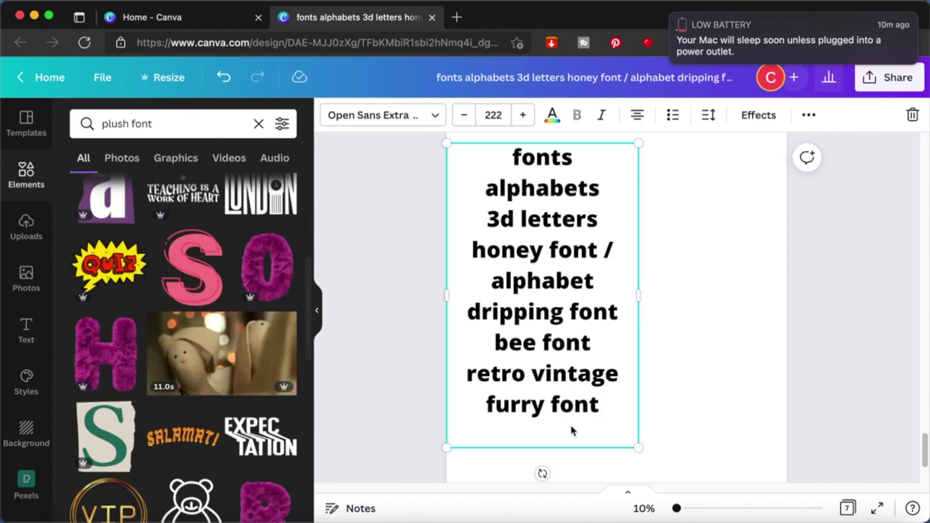
left_click(572, 430)
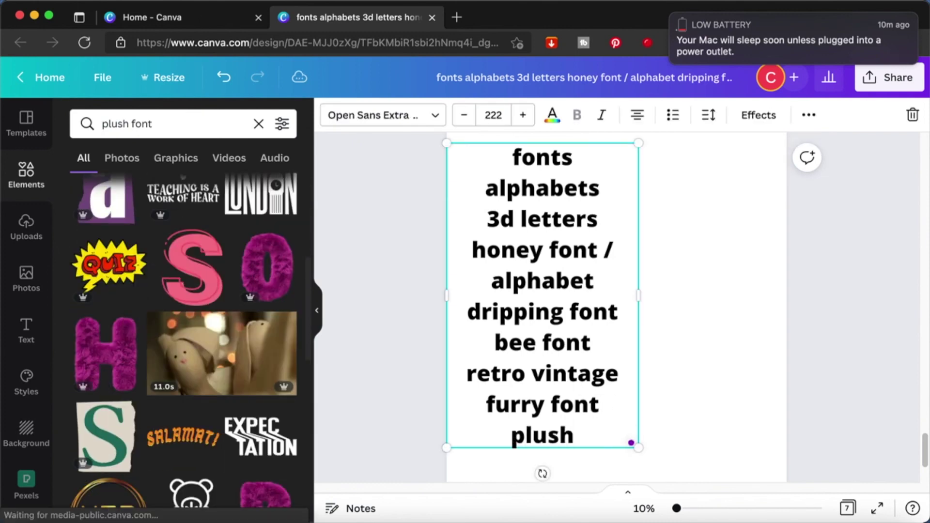
key("Return")
scroll(225, 474, "down", 10)
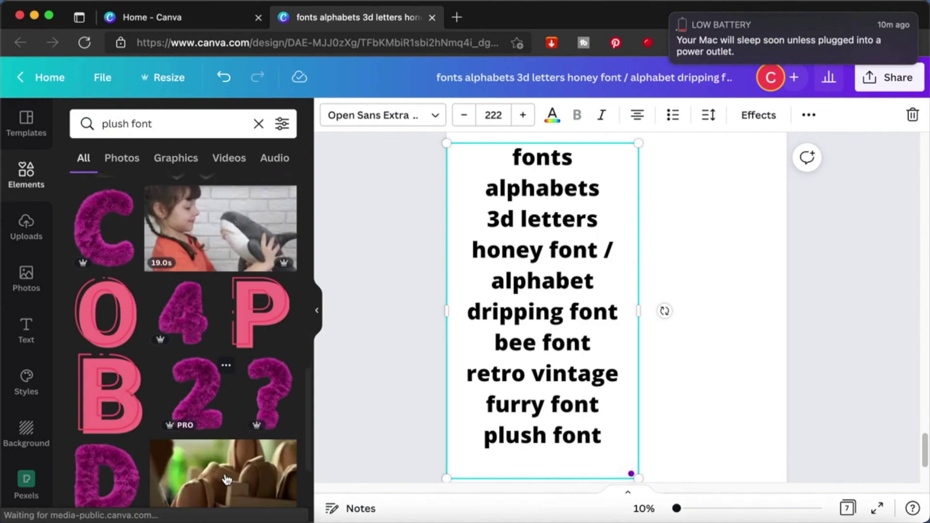
scroll(225, 473, "down", 3)
left_click(753, 305)
scroll(827, 305, "up", 2)
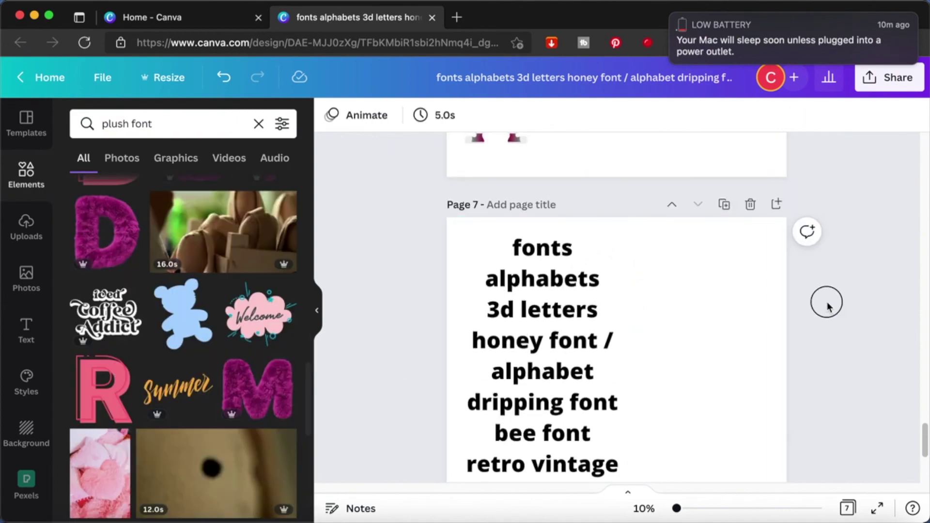